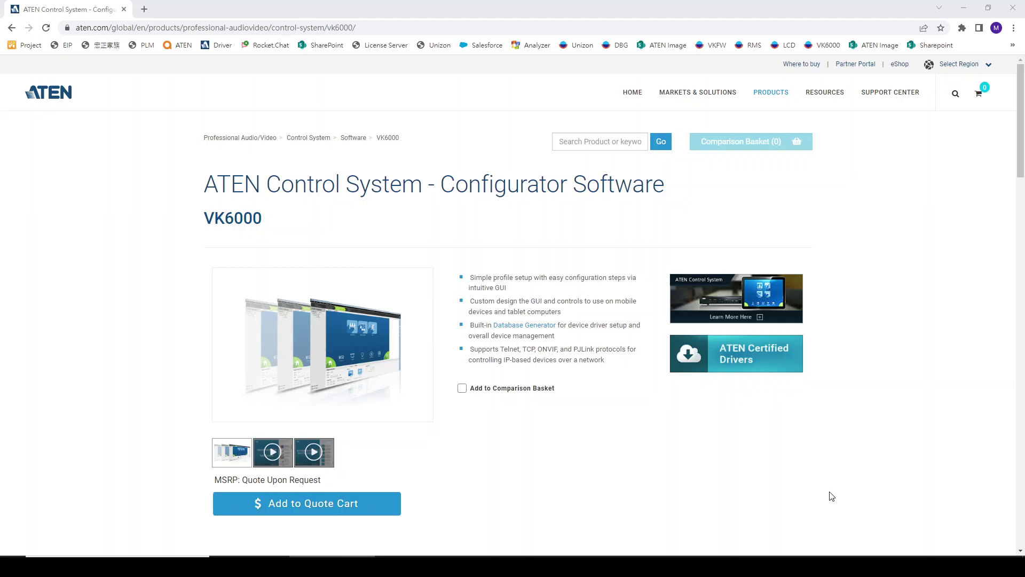
# Step: Browse the VK6000 product page down to the Software & Drivers download list
pyautogui.scroll(-4, 829, 492)
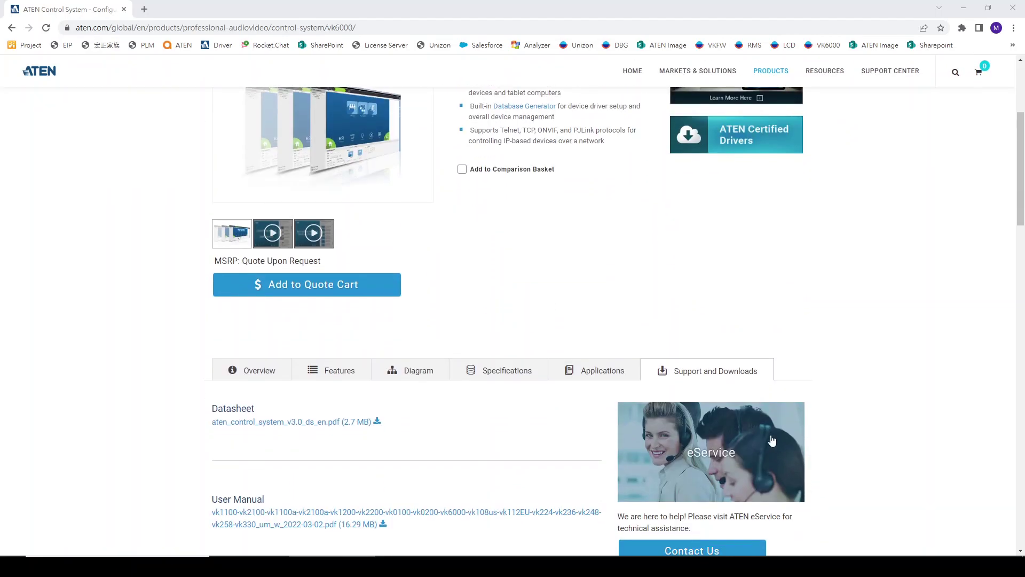
pyautogui.scroll(-13, 694, 386)
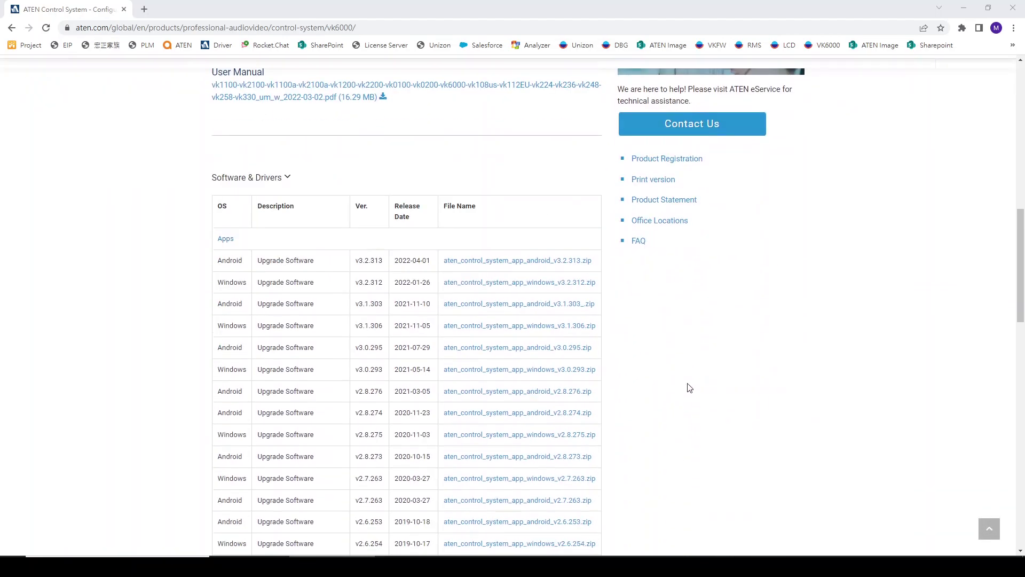
pyautogui.scroll(-2, 685, 389)
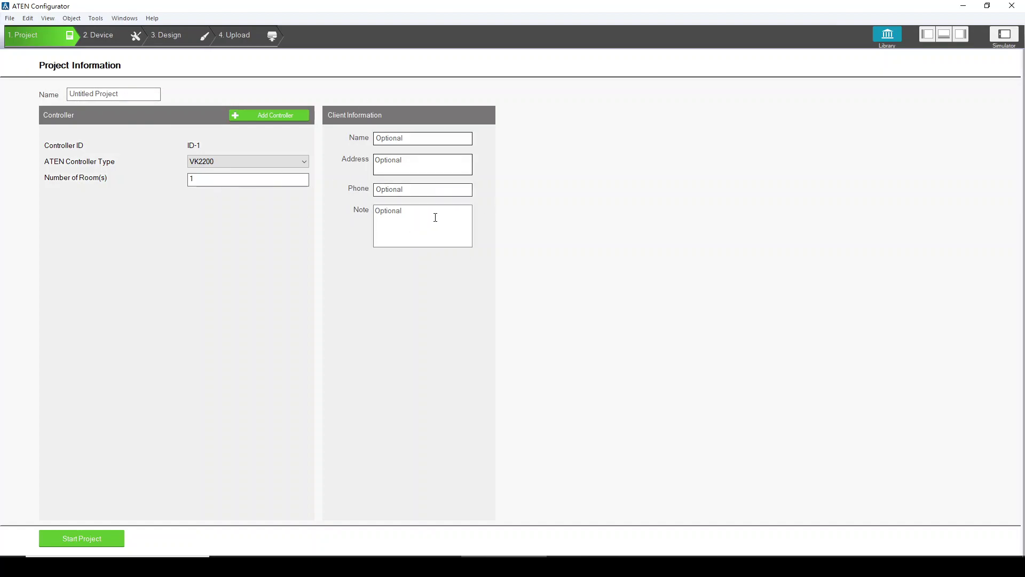
# Step: Switch to ATEN Configurator, name the new project testing and proceed to its device configuration stage
pyautogui.click(140, 90)
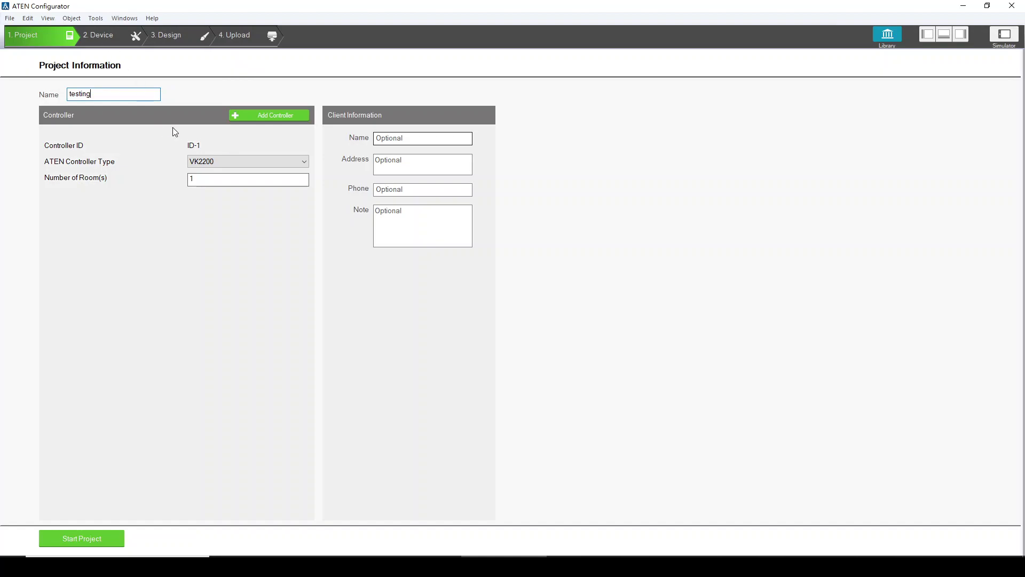
pyautogui.click(104, 36)
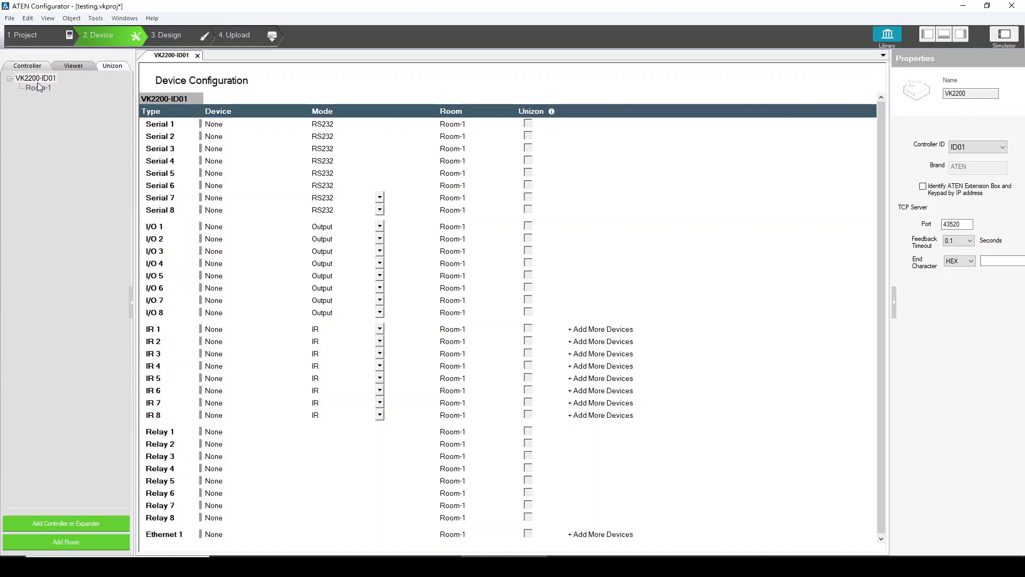
# Step: Find the ATEN VM3200 video matrix switch in the device library and assign it to the Serial 2 port
pyautogui.doubleClick(225, 138)
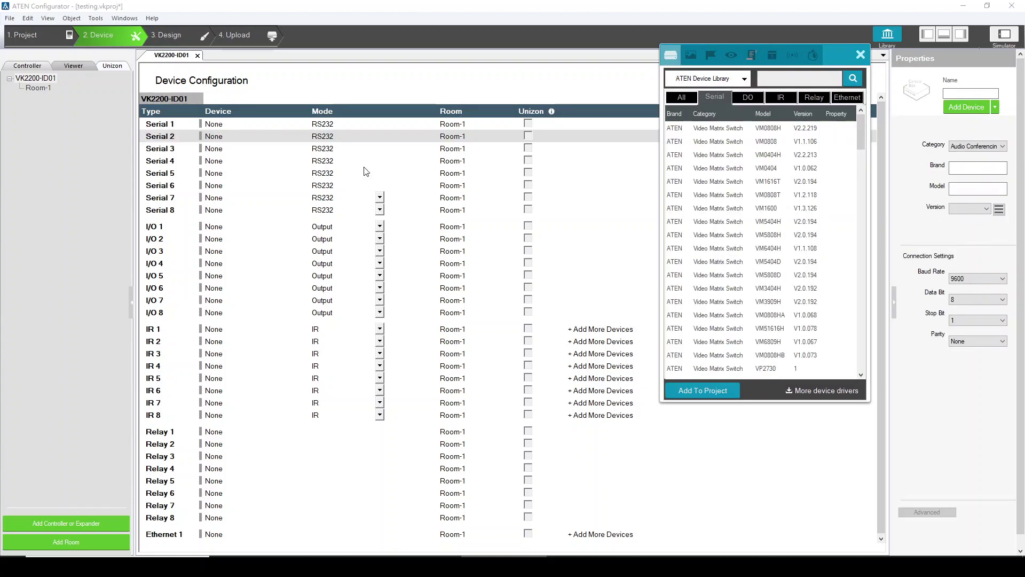
pyautogui.click(787, 81)
pyautogui.press('Return')
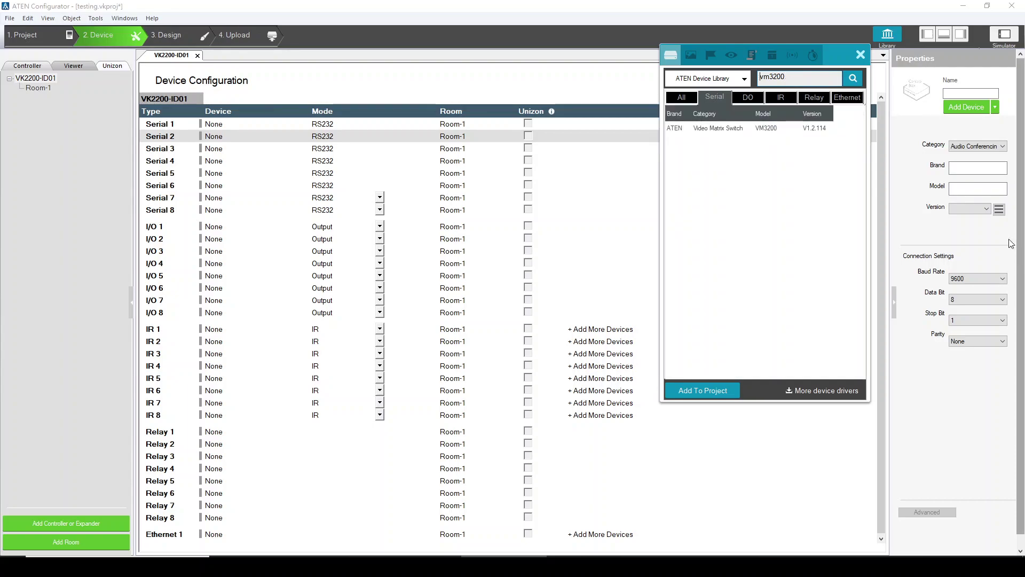
pyautogui.doubleClick(731, 128)
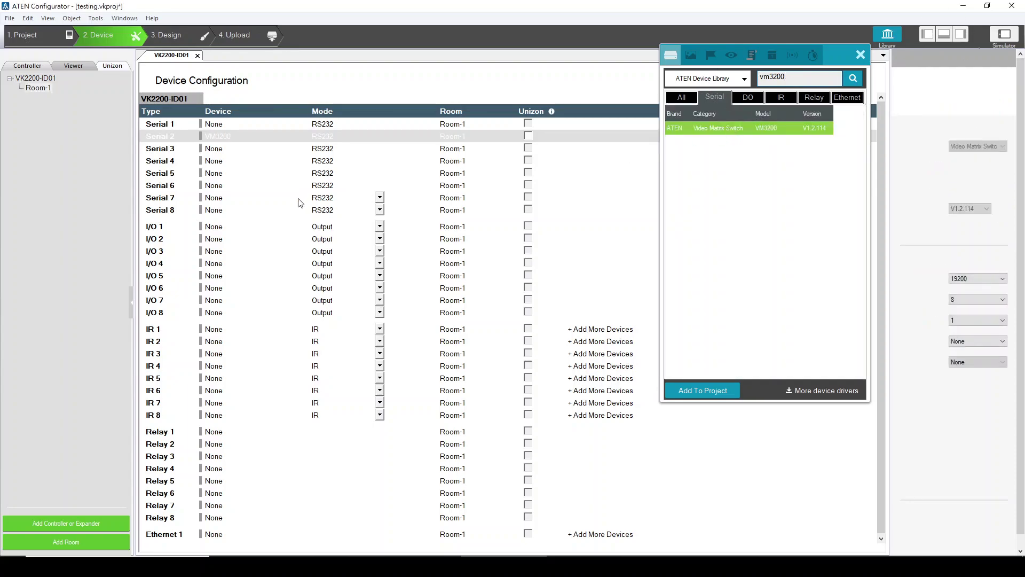
# Step: Search the device library for epson and assign the EB Series projector to the Serial 3 port
pyautogui.click(219, 149)
pyautogui.click(711, 68)
pyautogui.write('ep')
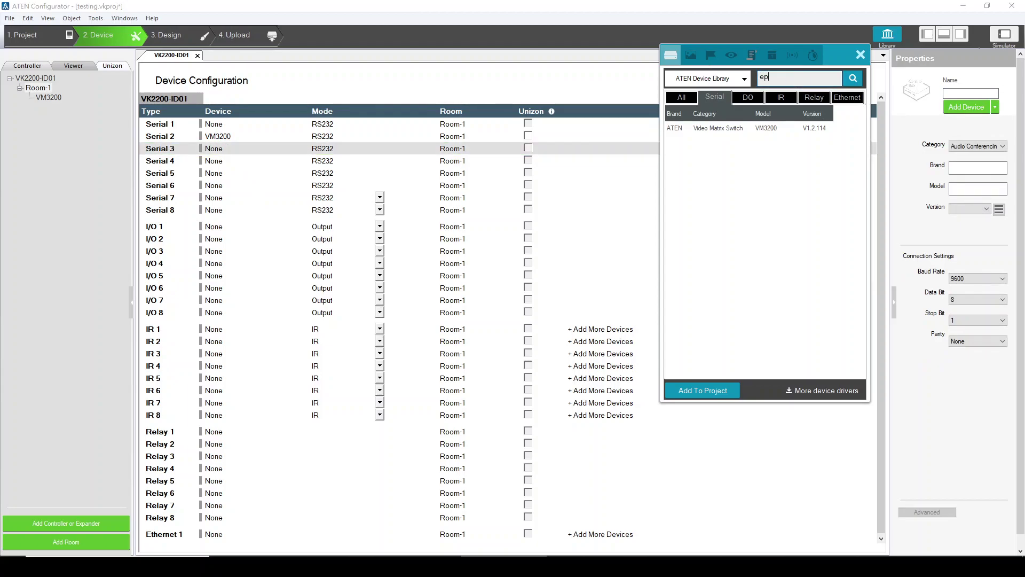
pyautogui.write('son')
pyautogui.press('Return')
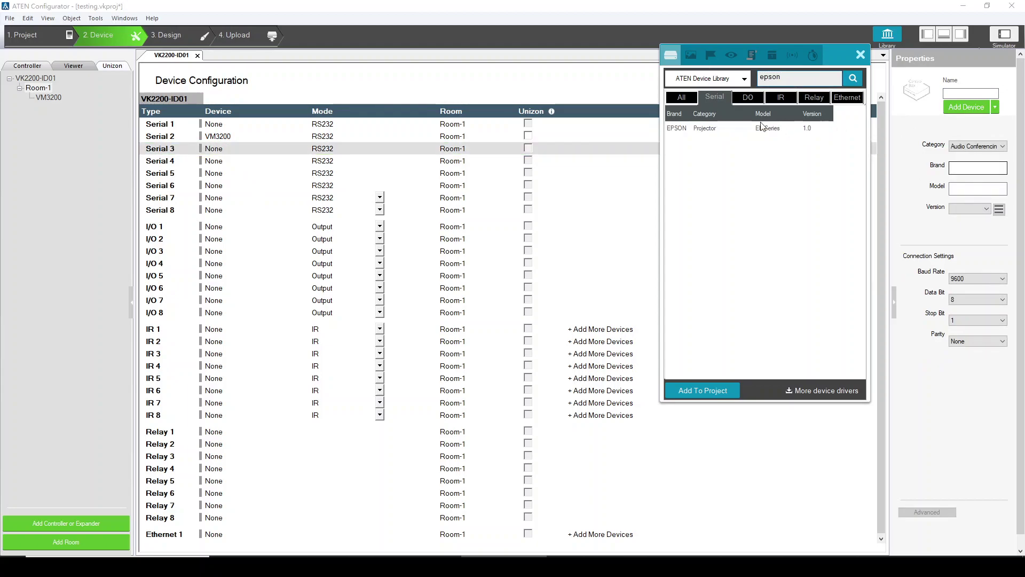
pyautogui.doubleClick(709, 130)
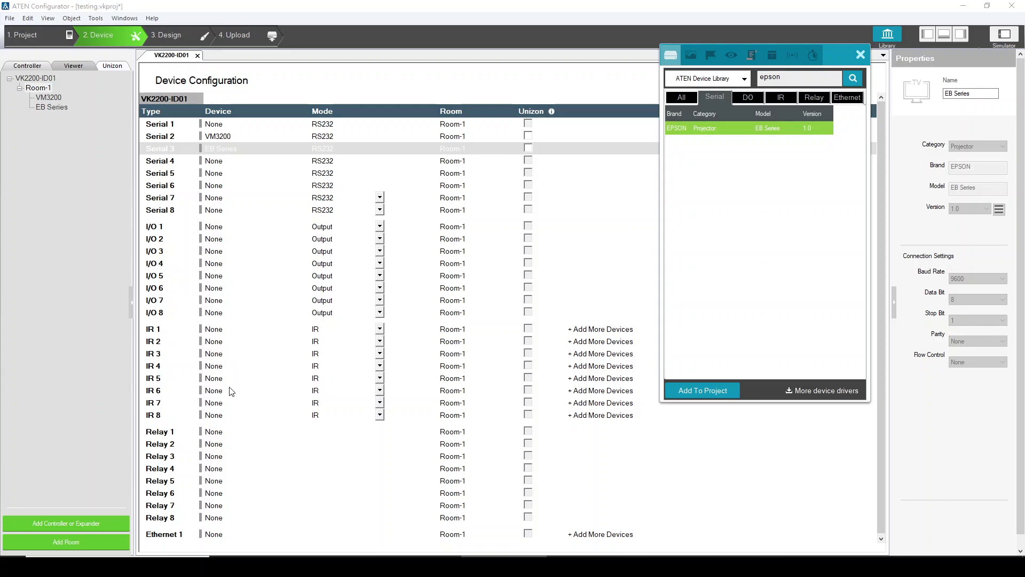
# Step: Search the device library for ve89, assign the VE8900 to Ethernet 1, and close the library
pyautogui.scroll(-1, 232, 391)
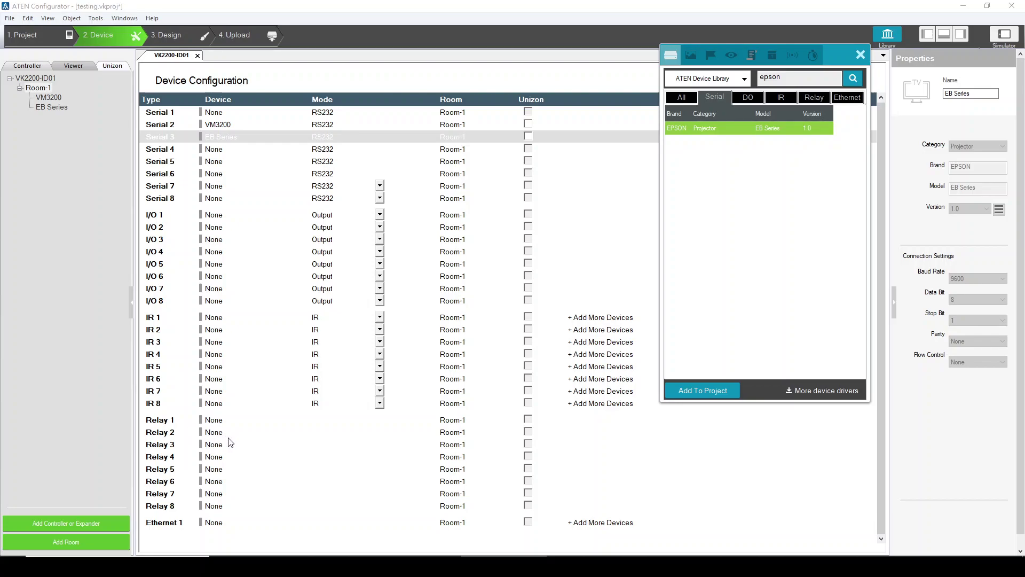
pyautogui.click(216, 524)
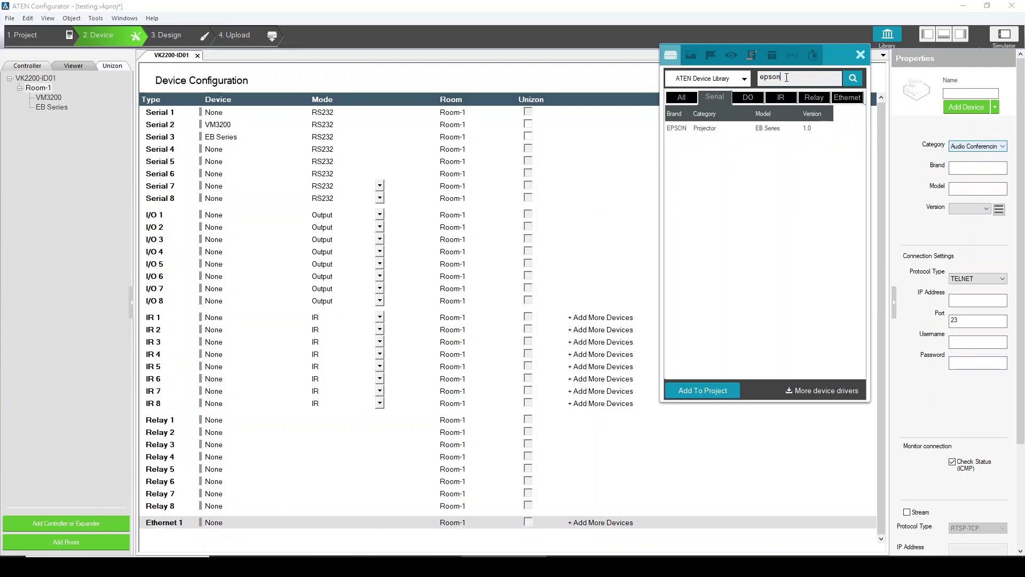
pyautogui.click(749, 77)
pyautogui.write('ve89')
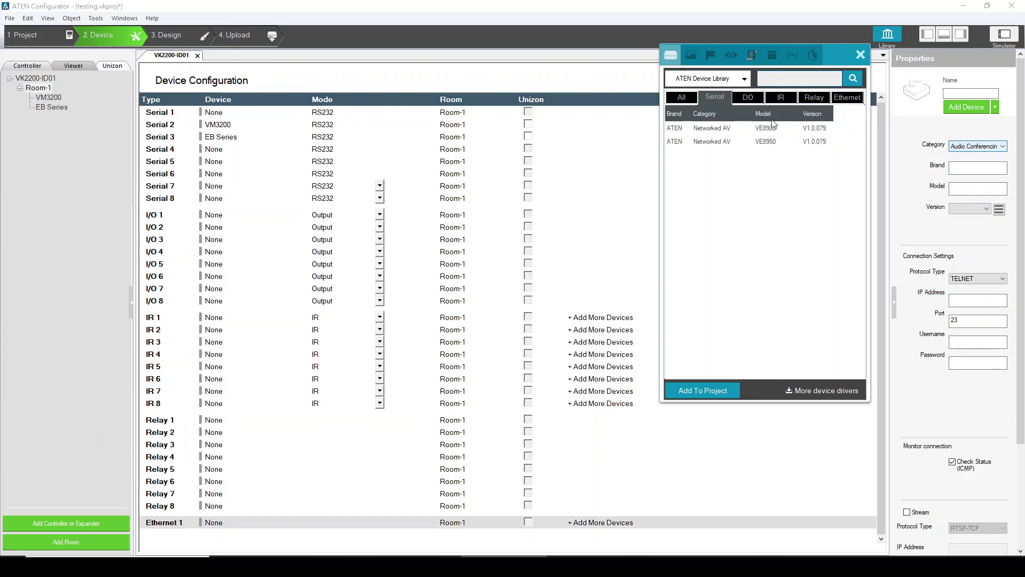
pyautogui.doubleClick(720, 127)
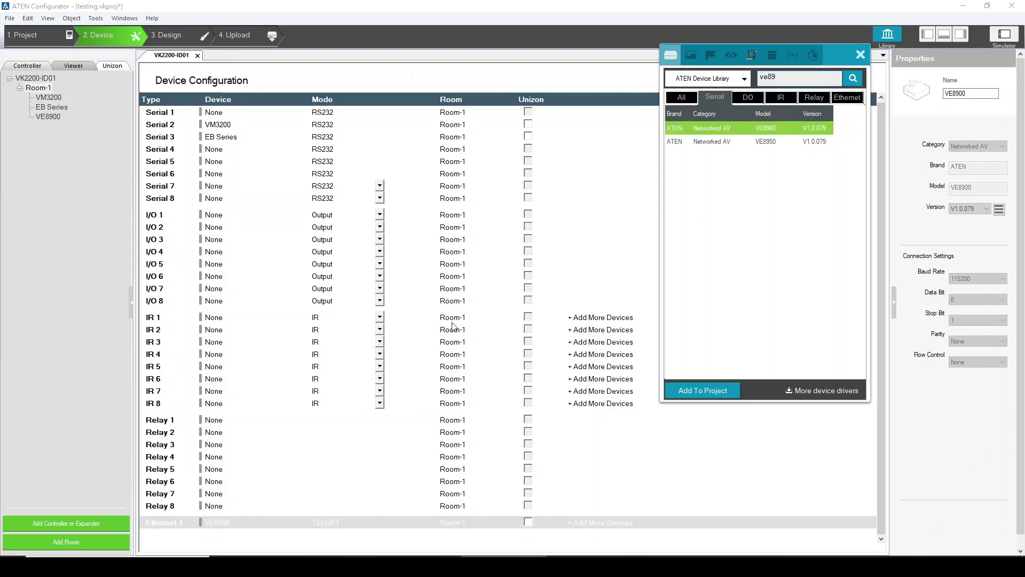
pyautogui.click(859, 55)
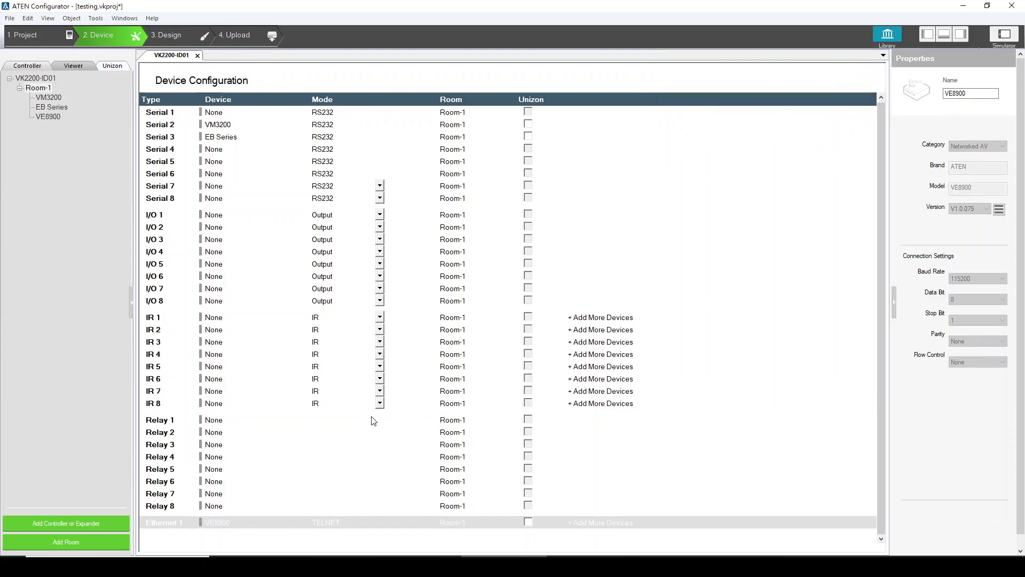
# Step: Review the connection settings of the VE8900 on Ethernet 1, the VM3200 on Serial 2 and the empty Serial 5 port
pyautogui.click(366, 527)
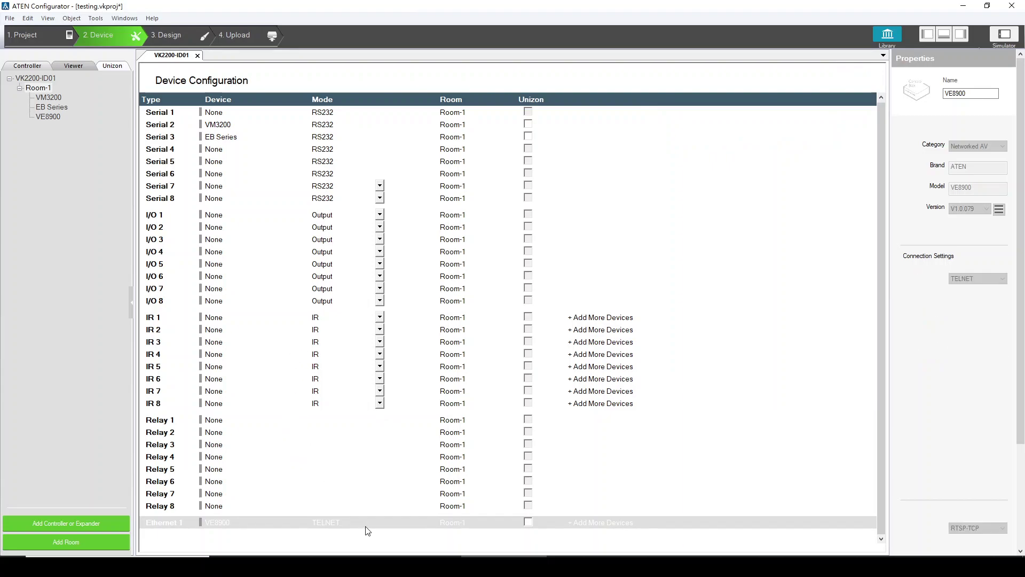
pyautogui.click(971, 303)
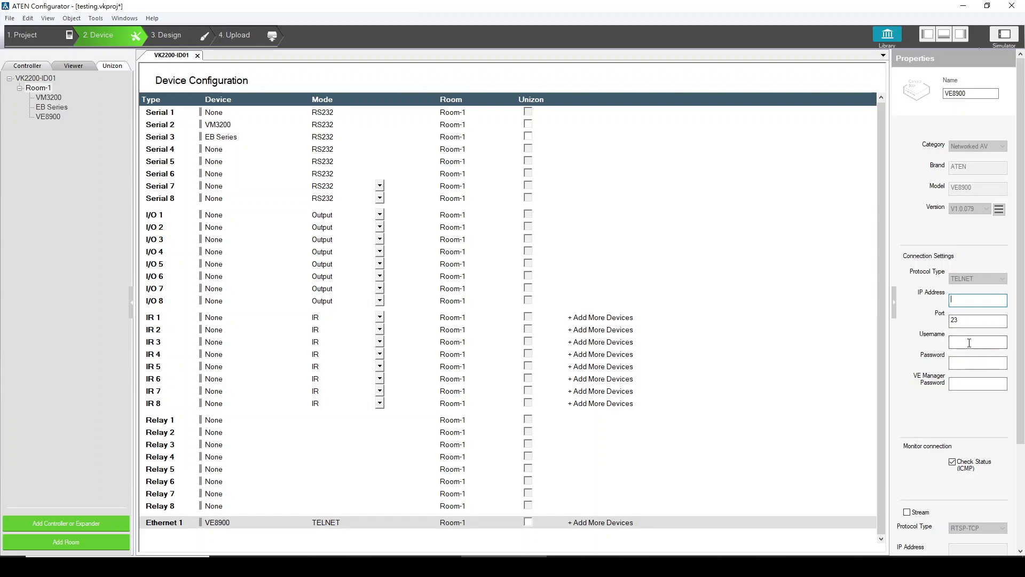
pyautogui.click(216, 125)
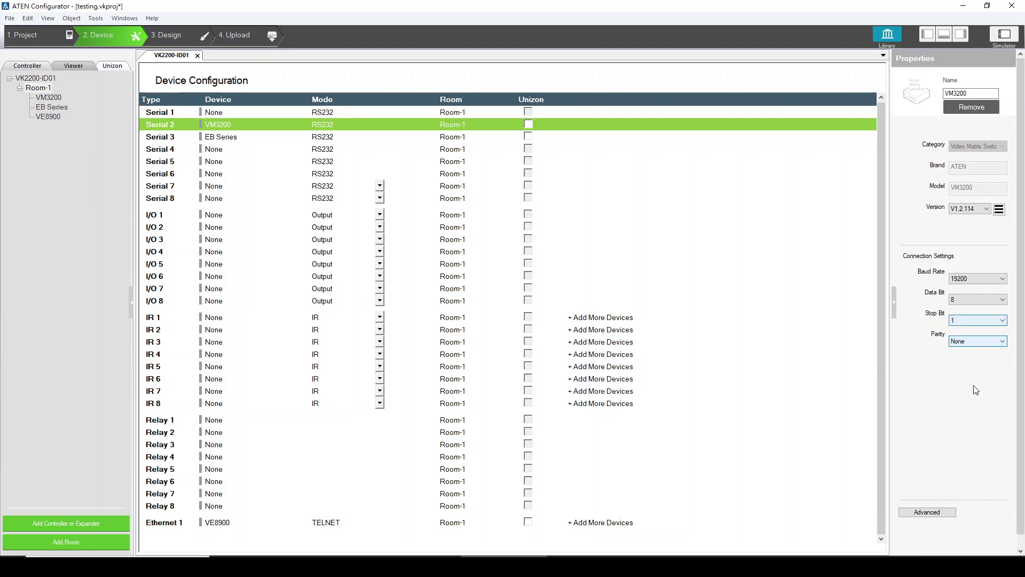
pyautogui.click(231, 161)
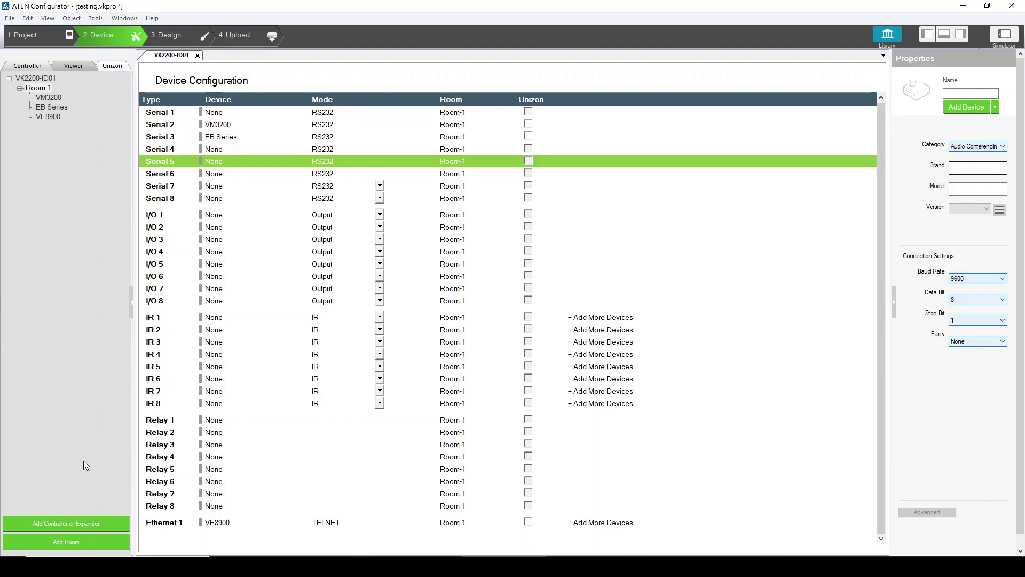
# Step: Look through the available controllers, expanders and keypads that can be added to the project, and add none
pyautogui.click(81, 526)
pyautogui.click(591, 277)
pyautogui.click(591, 277)
pyautogui.click(592, 278)
pyautogui.click(592, 277)
pyautogui.click(592, 278)
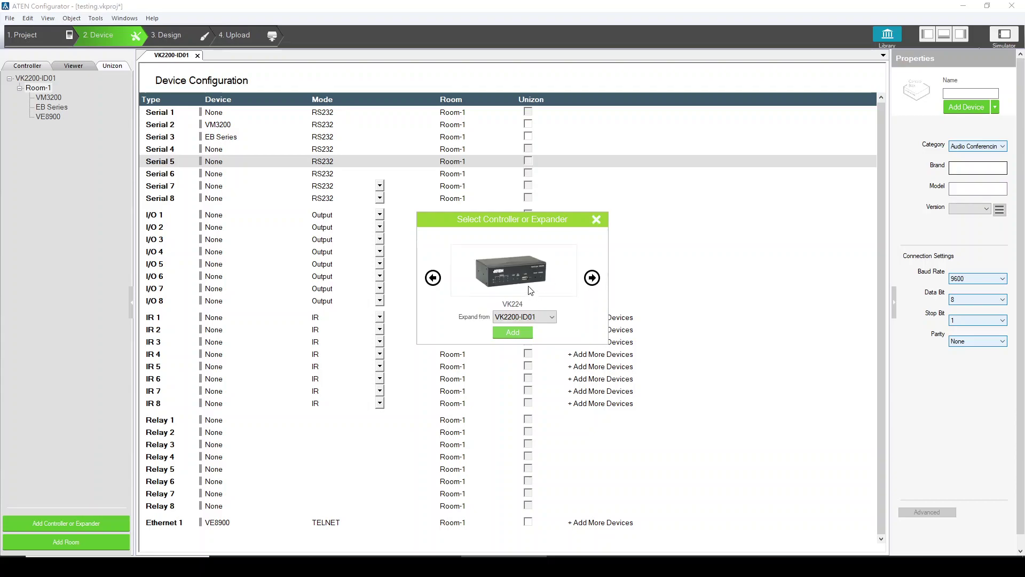
pyautogui.click(591, 278)
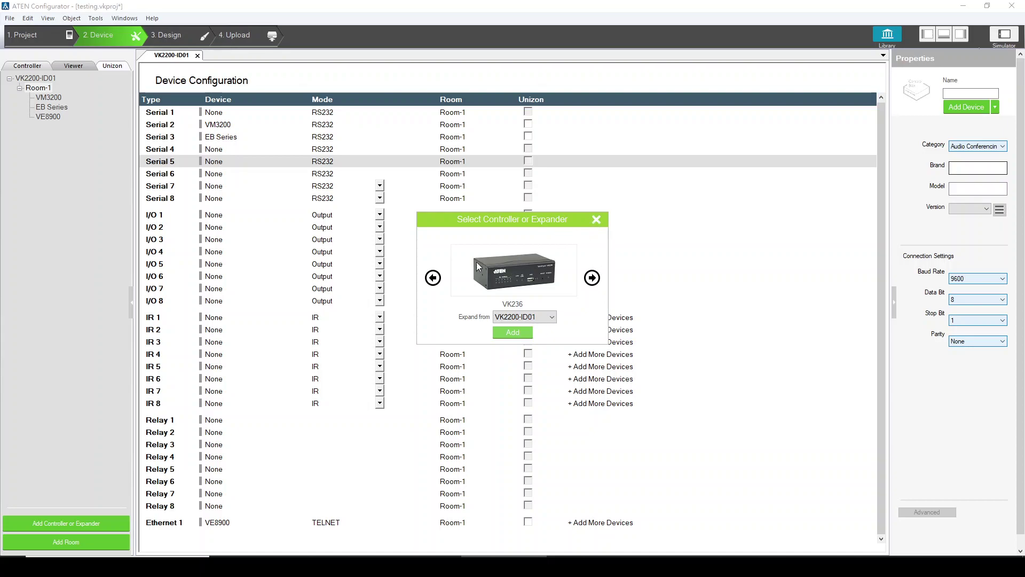
pyautogui.click(433, 279)
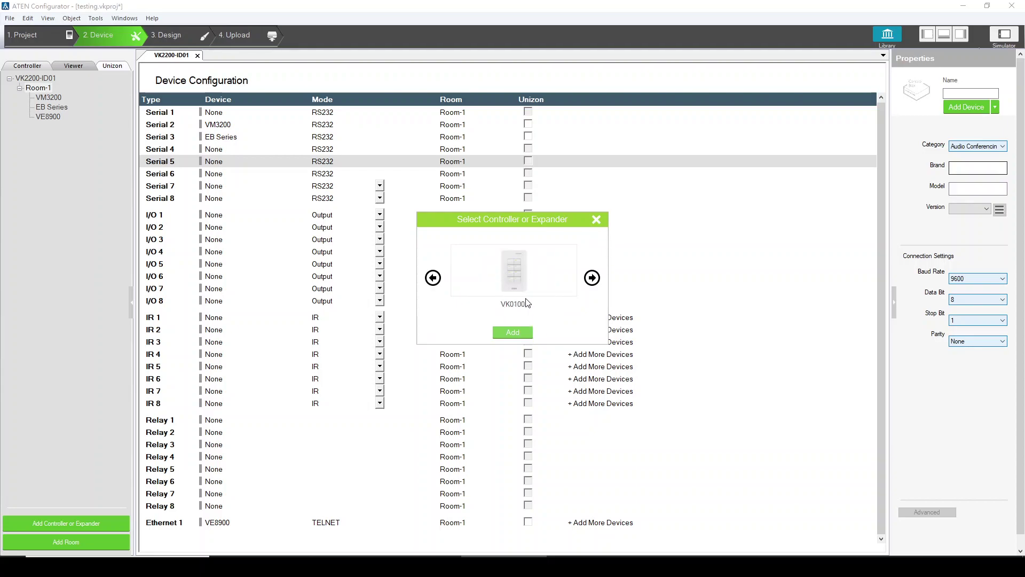
pyautogui.click(596, 220)
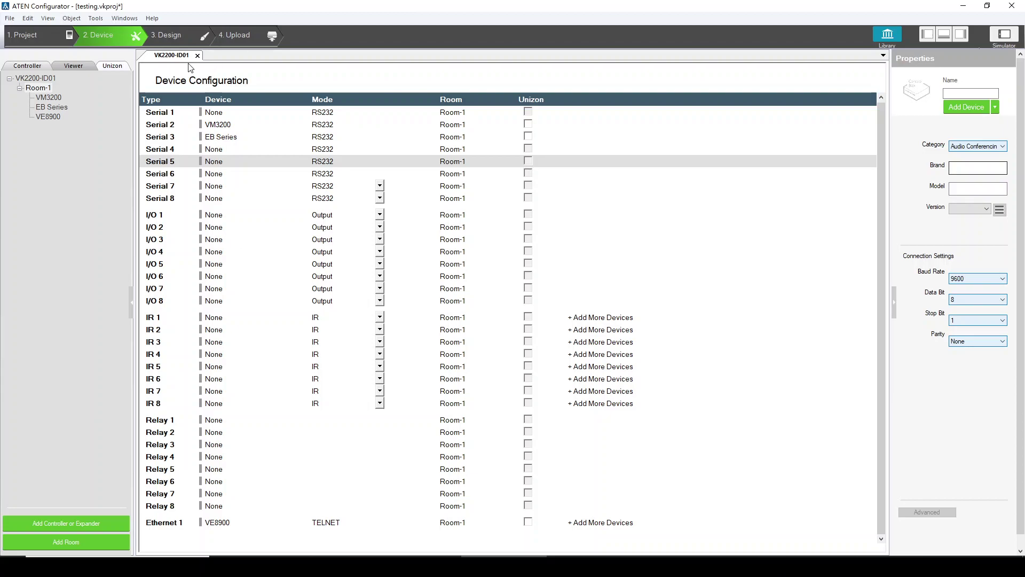
# Step: In the design stage, review the mobile device and keypad options, and create a viewer for the VK330 touch panel
pyautogui.click(173, 38)
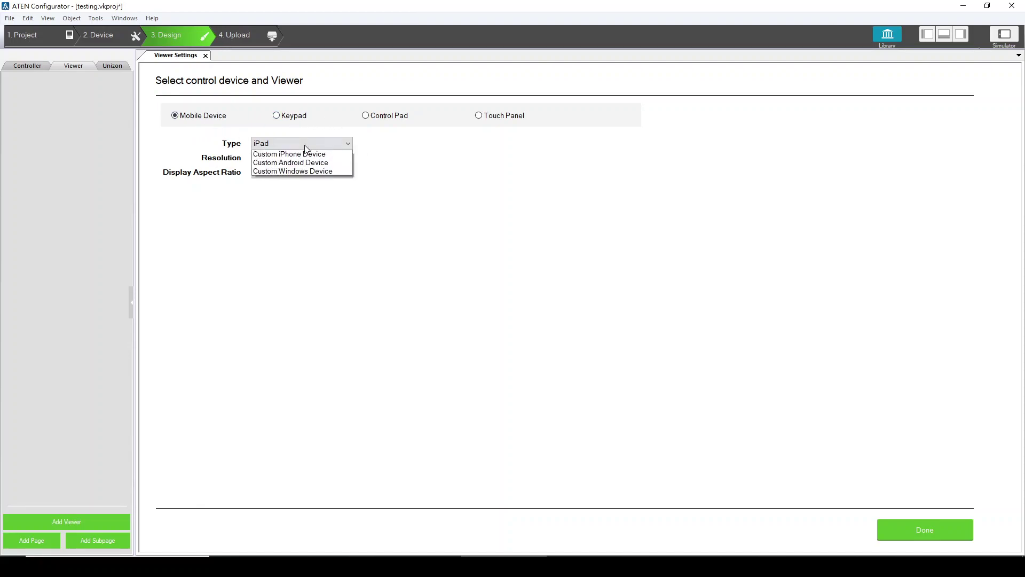
pyautogui.click(318, 144)
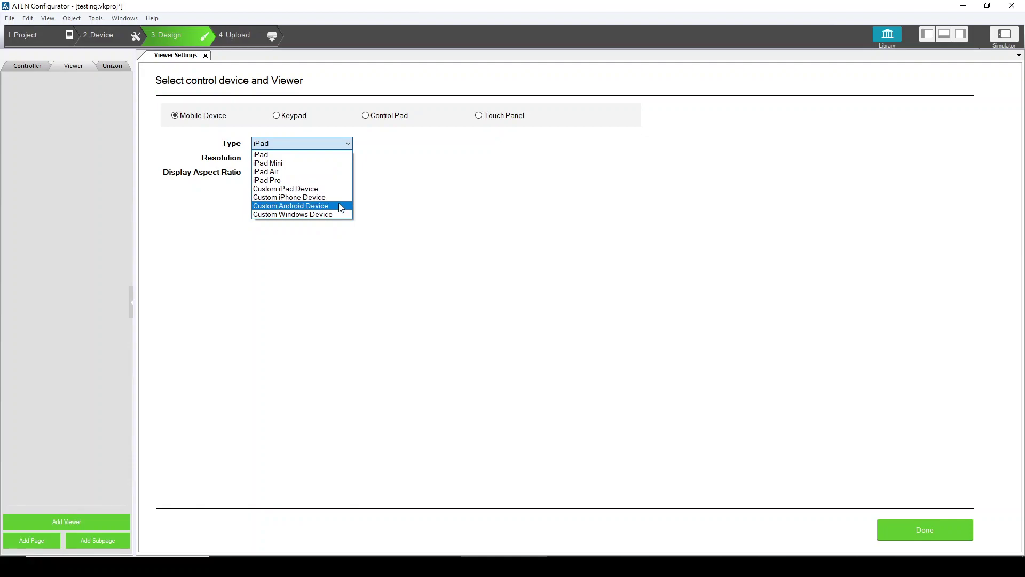
pyautogui.click(293, 117)
pyautogui.click(294, 117)
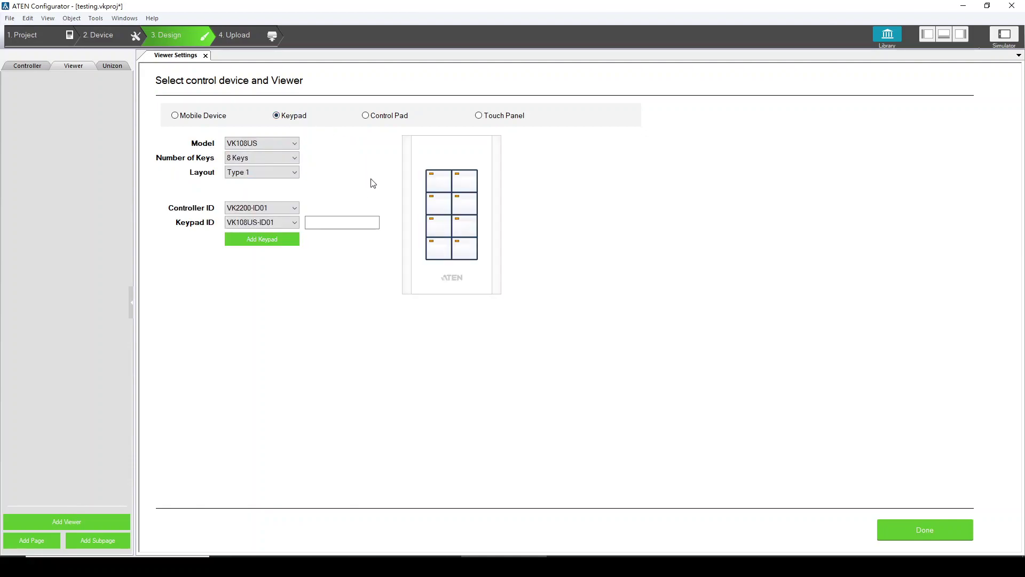
pyautogui.click(494, 117)
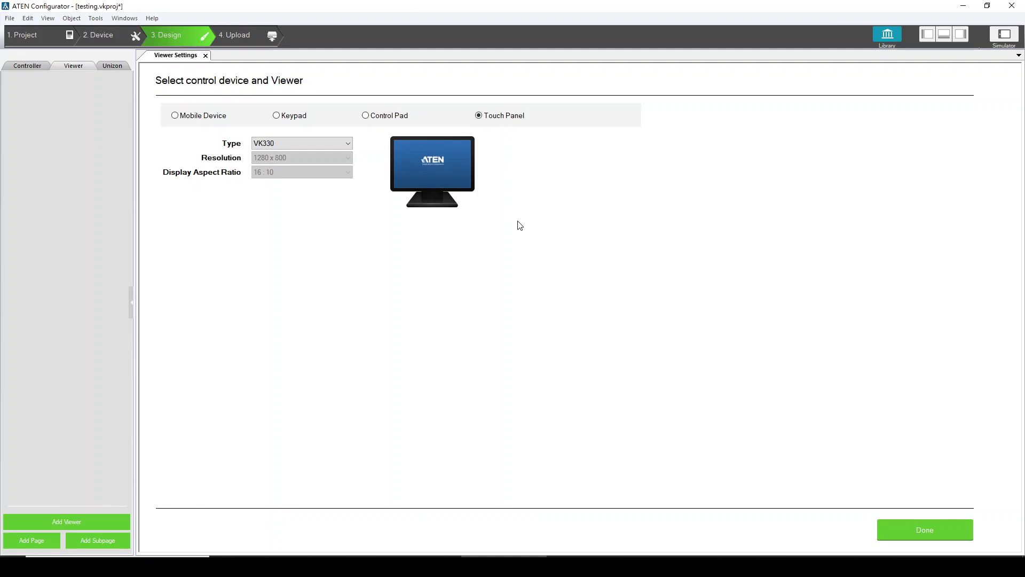
pyautogui.click(904, 539)
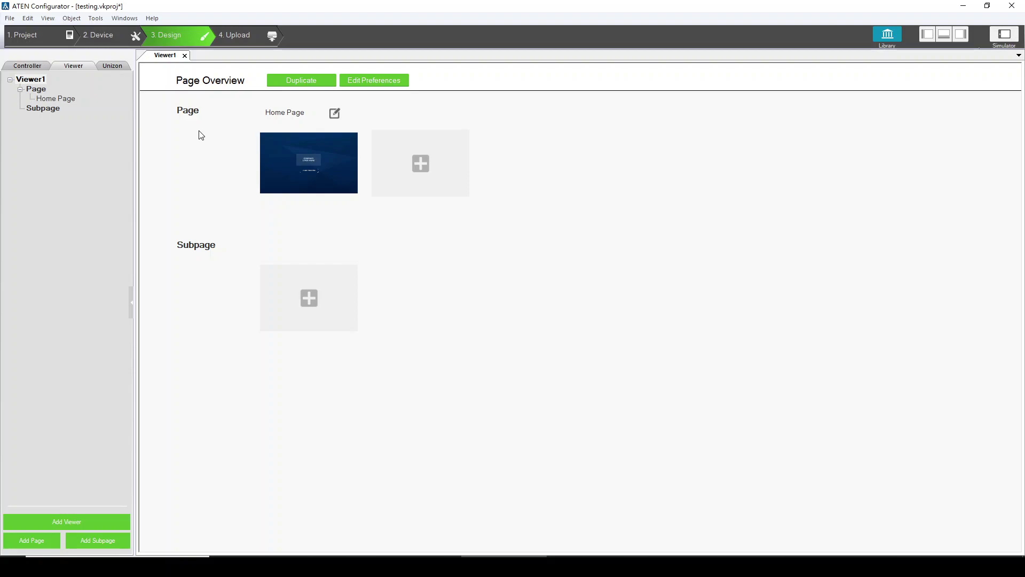
# Step: Add a second page to the viewer based on Template 1
pyautogui.click(425, 172)
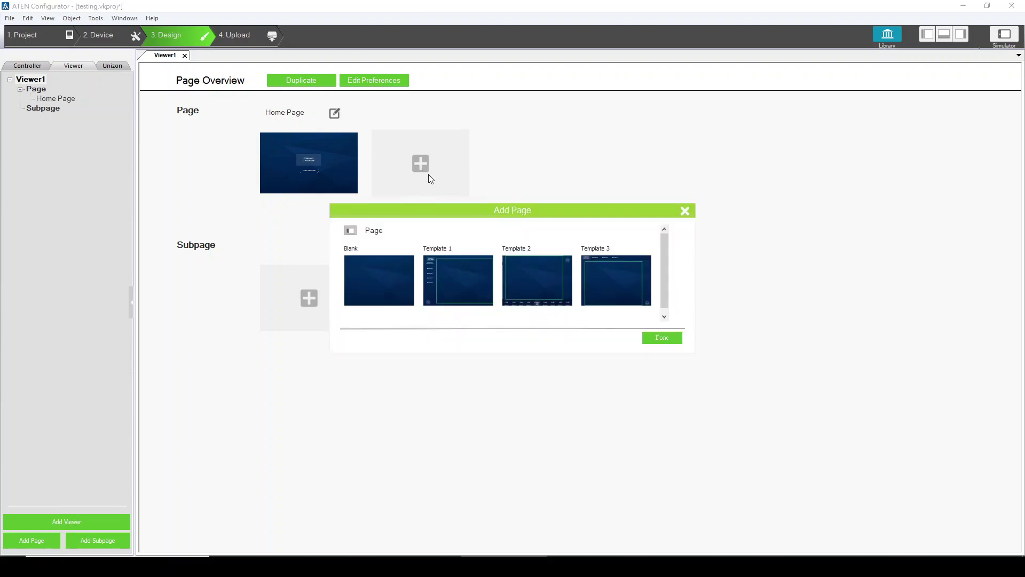
pyautogui.click(464, 280)
pyautogui.click(661, 340)
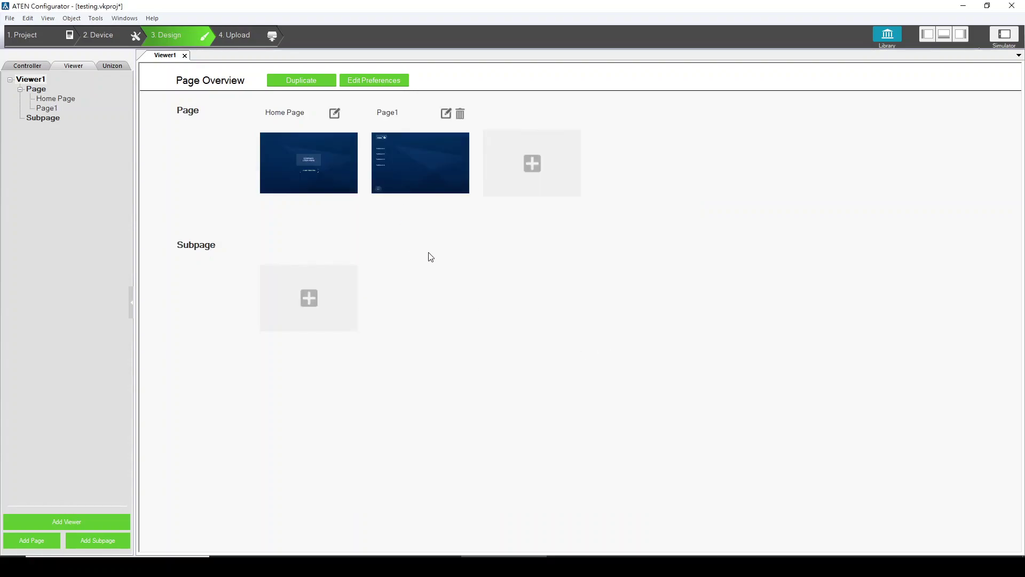
# Step: Add four subpages to the viewer using ATEN Theme 2, ATEN Theme 7, ATEN Theme 8 and ATEN Theme 9
pyautogui.click(315, 303)
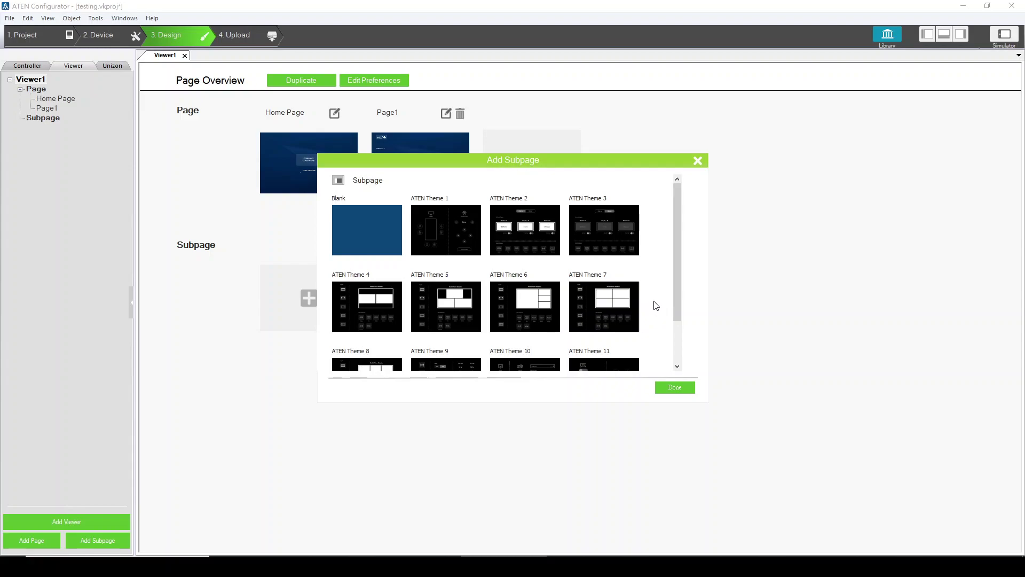
pyautogui.click(541, 230)
pyautogui.click(613, 314)
pyautogui.scroll(-1, 613, 323)
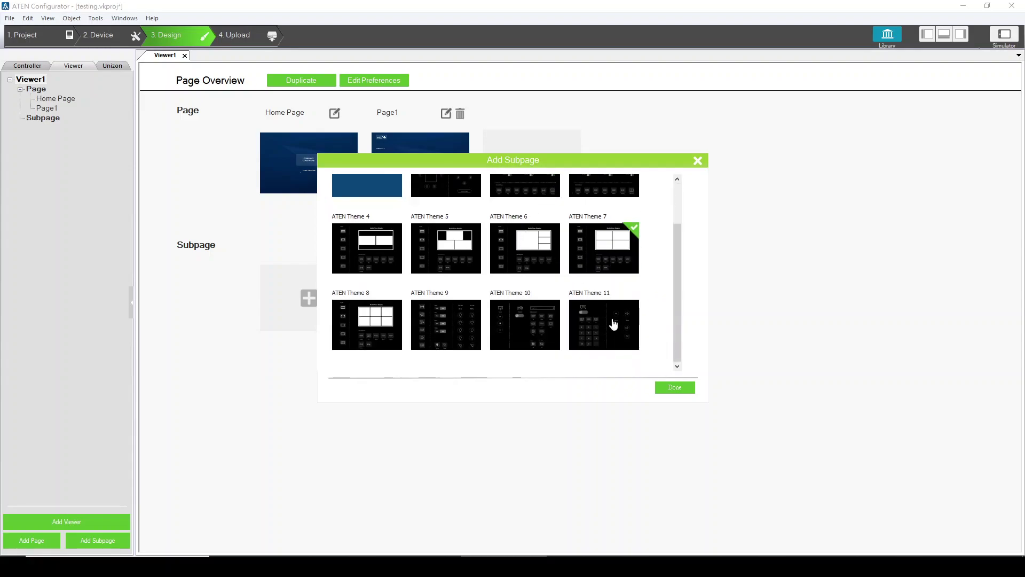
pyautogui.click(380, 338)
pyautogui.click(458, 338)
pyautogui.click(675, 388)
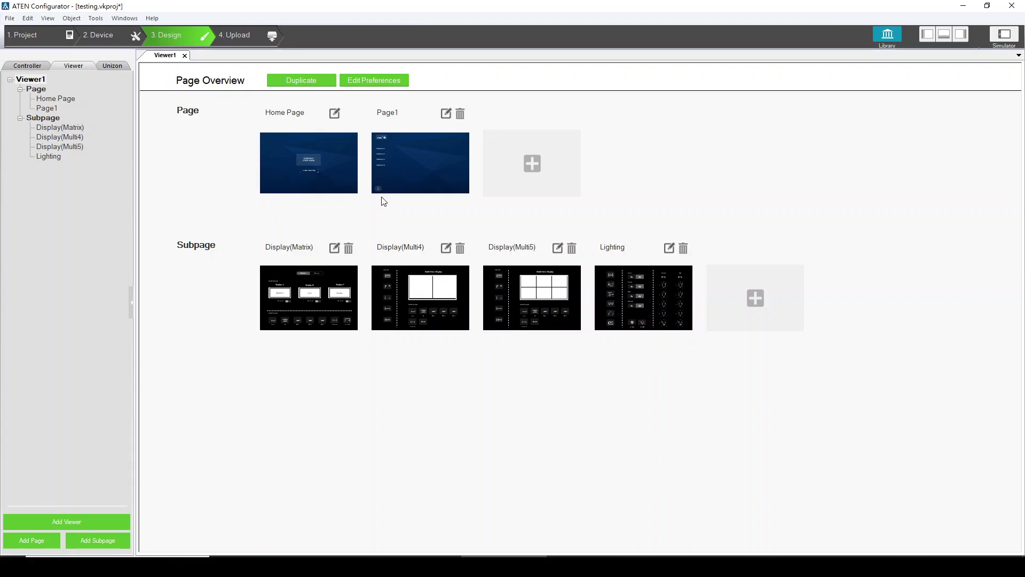
# Step: Open the Home Page for editing and replace its company logo placeholder with the image download.png
pyautogui.doubleClick(333, 169)
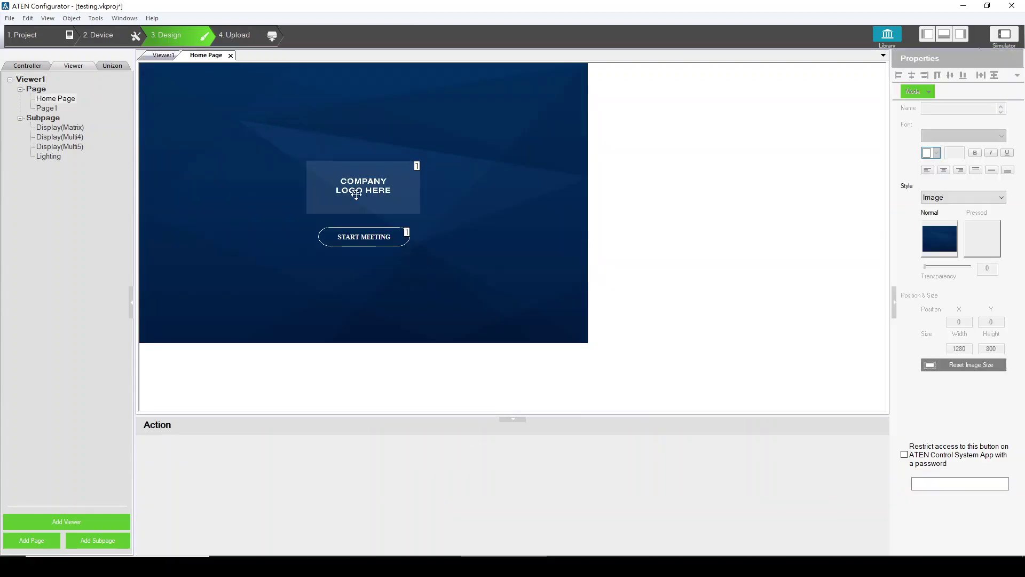
pyautogui.click(377, 188)
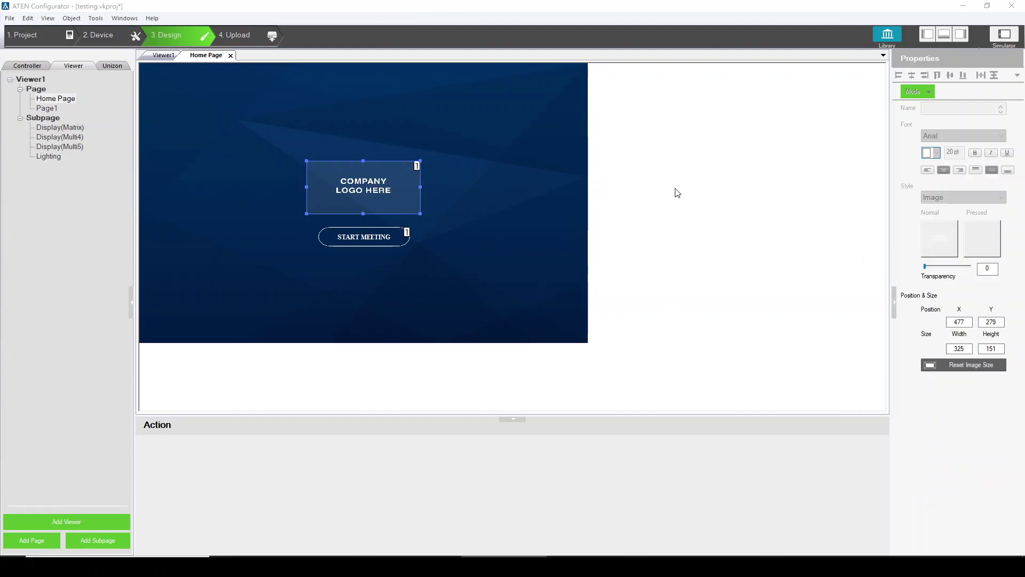
pyautogui.click(373, 155)
pyautogui.click(452, 312)
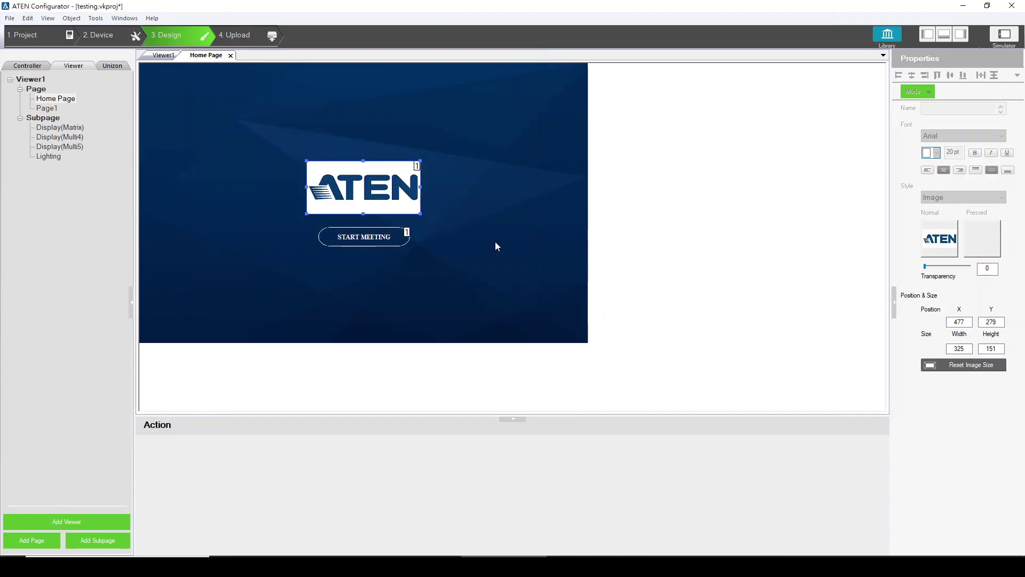
# Step: Set the Home Page background to the image crestron-flex-0918-1.png
pyautogui.click(468, 225)
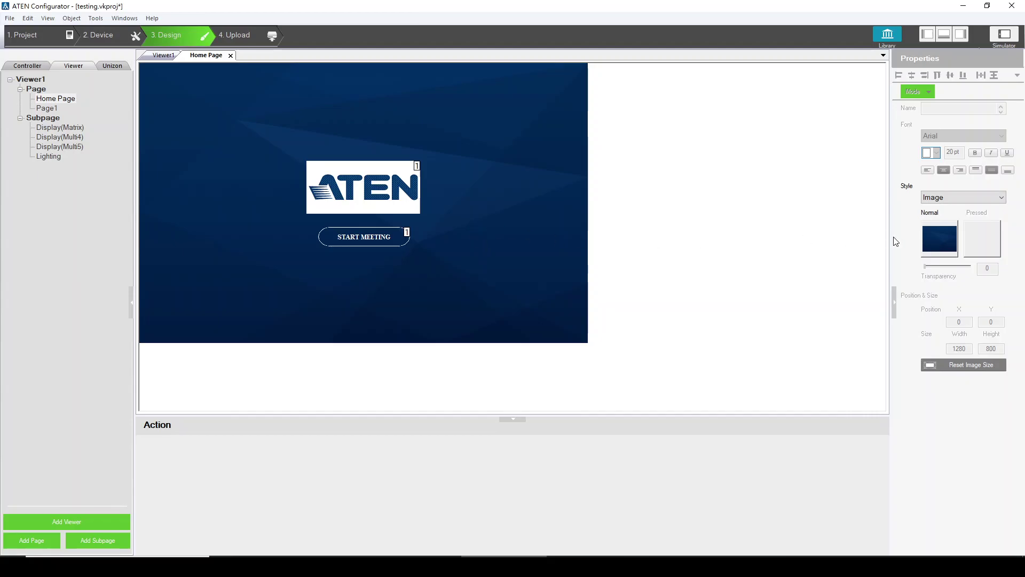
pyautogui.click(926, 246)
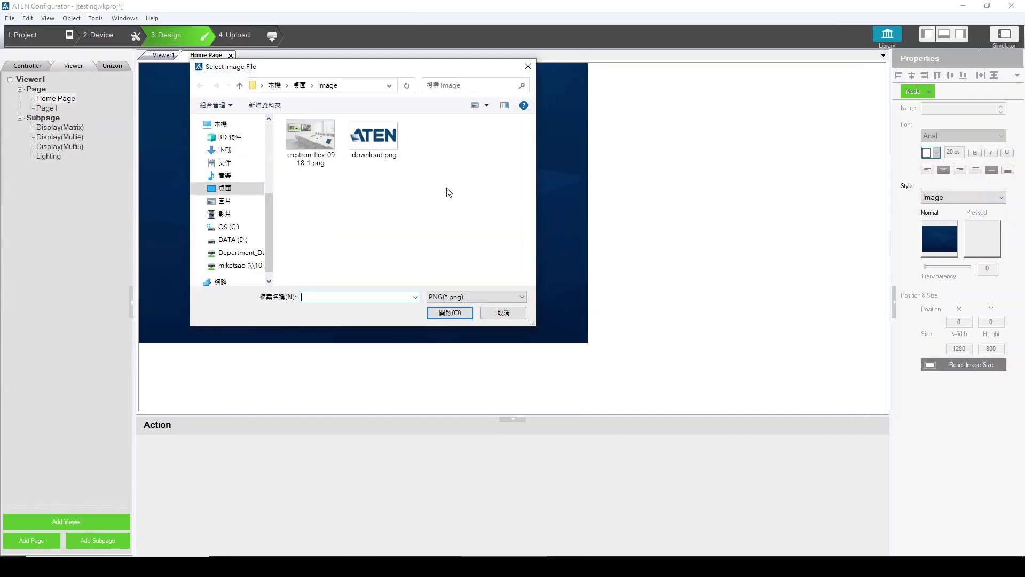
pyautogui.click(314, 145)
pyautogui.click(449, 313)
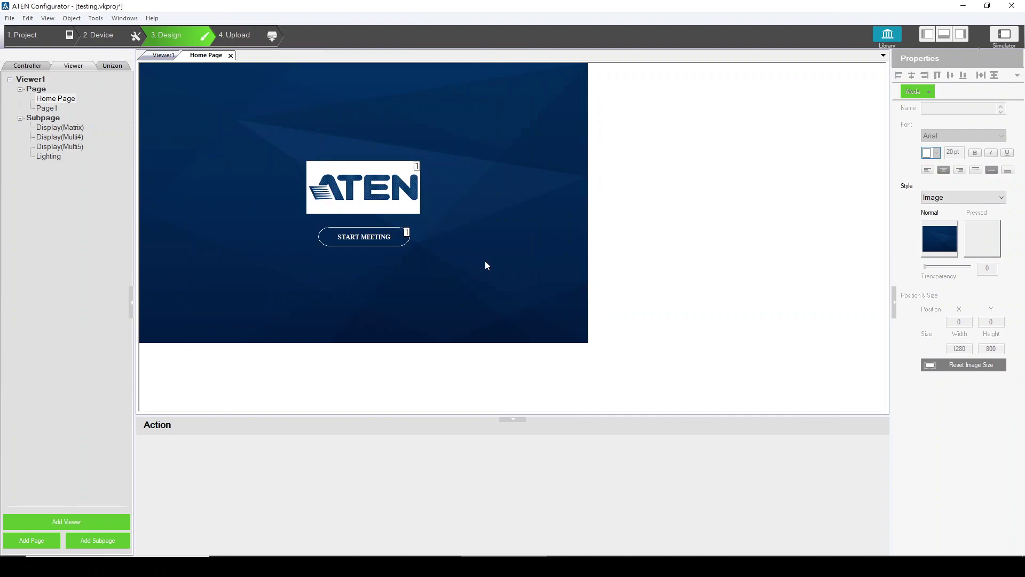
# Step: Move the ATEN logo to the page's upper-left corner at about X 20, Y 14 and shrink it to about 260 × 105
pyautogui.click(370, 187)
pyautogui.moveTo(370, 187); pyautogui.dragTo(210, 95)
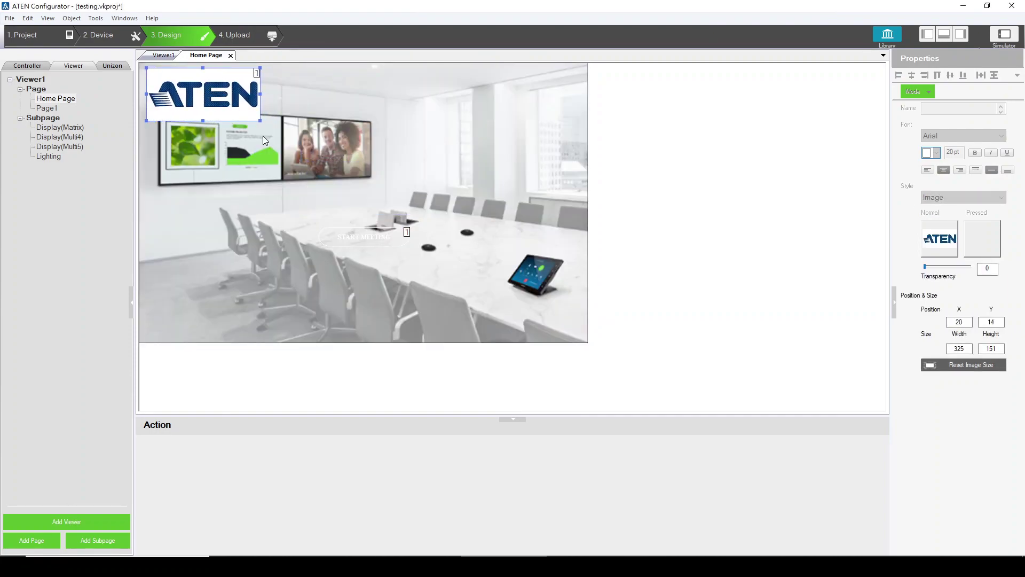
pyautogui.moveTo(260, 122); pyautogui.dragTo(238, 105)
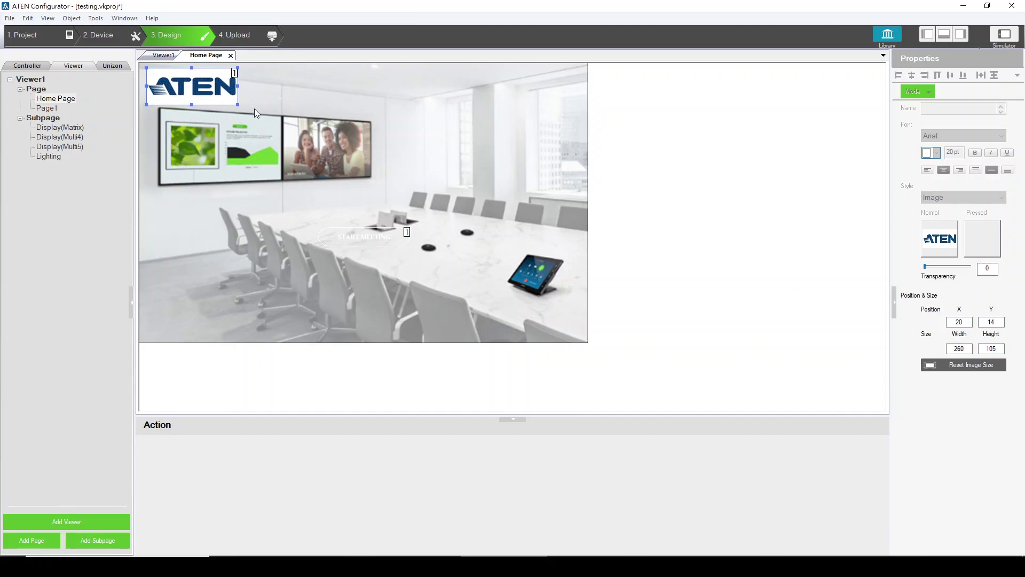
# Step: Move the START MEETING button to the lower middle of the page and change its style to Color
pyautogui.click(384, 229)
pyautogui.moveTo(384, 229); pyautogui.dragTo(403, 301)
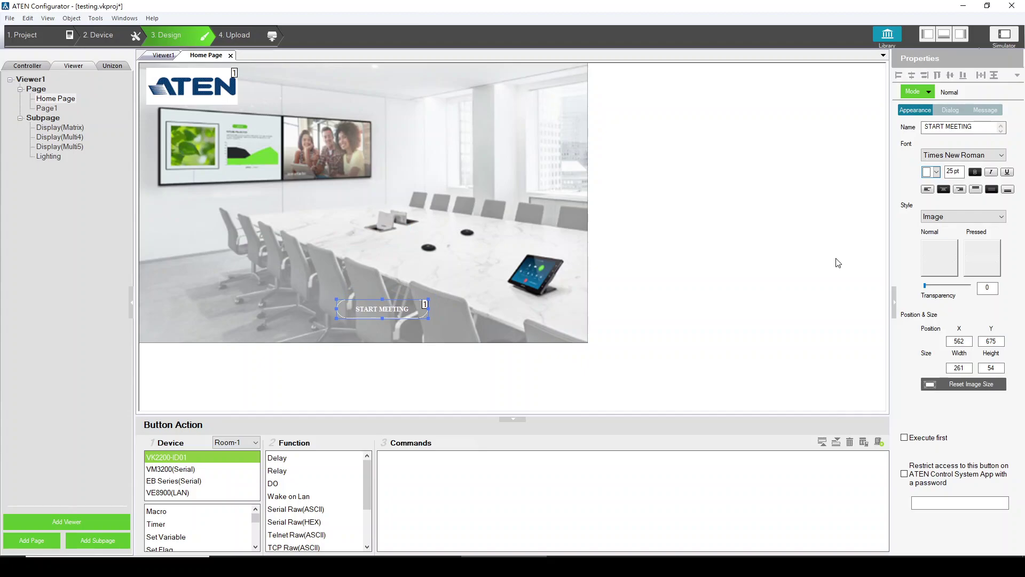
pyautogui.click(940, 219)
pyautogui.click(934, 235)
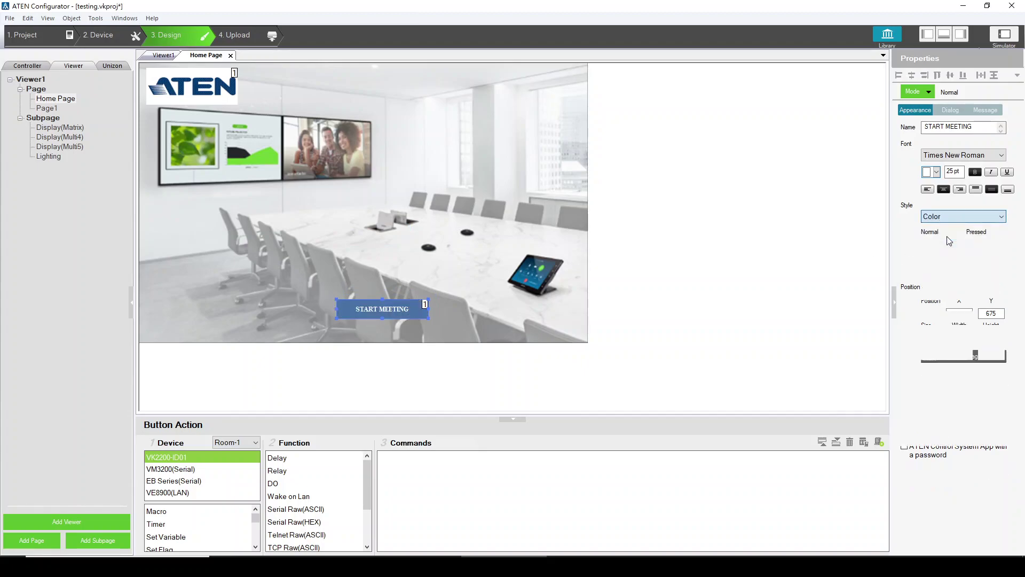
# Step: Enlarge the START MEETING button to about 369 × 73 and set its font size to 40 pt
pyautogui.moveTo(429, 297); pyautogui.dragTo(409, 294)
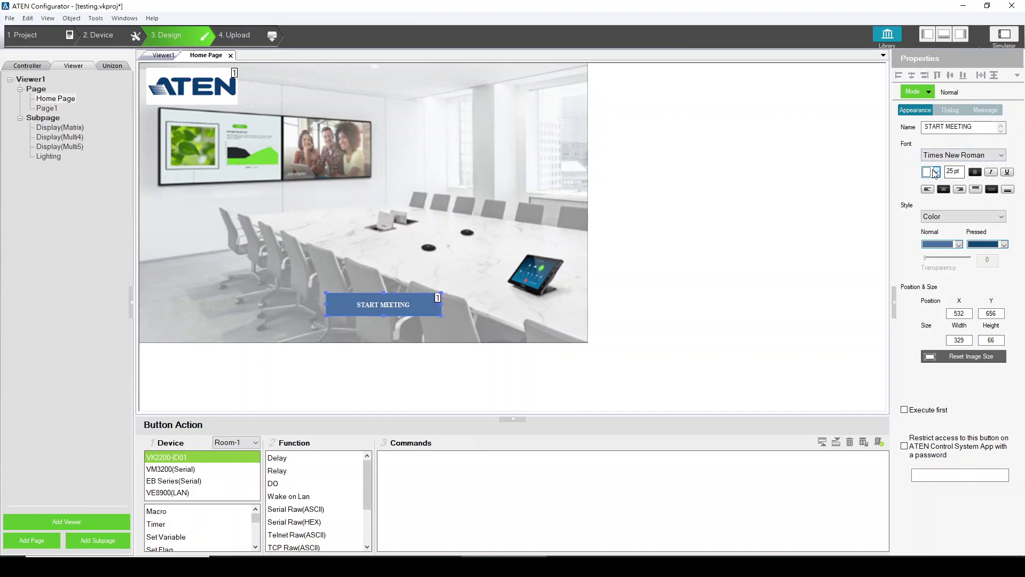
pyautogui.moveTo(988, 127); pyautogui.dragTo(910, 122)
pyautogui.click(956, 171)
pyautogui.write('40')
pyautogui.press('Return')
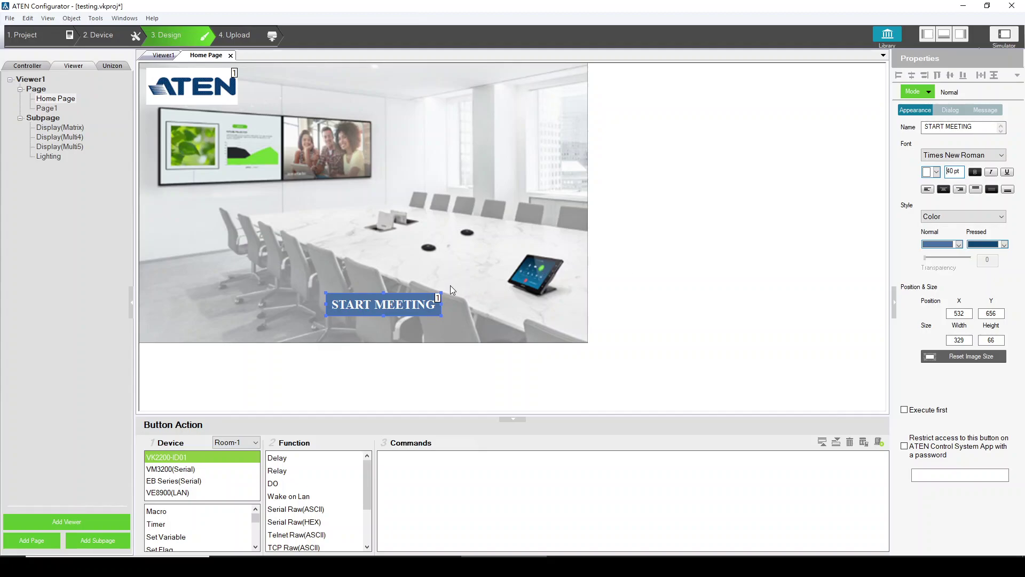
pyautogui.moveTo(441, 291); pyautogui.dragTo(455, 289)
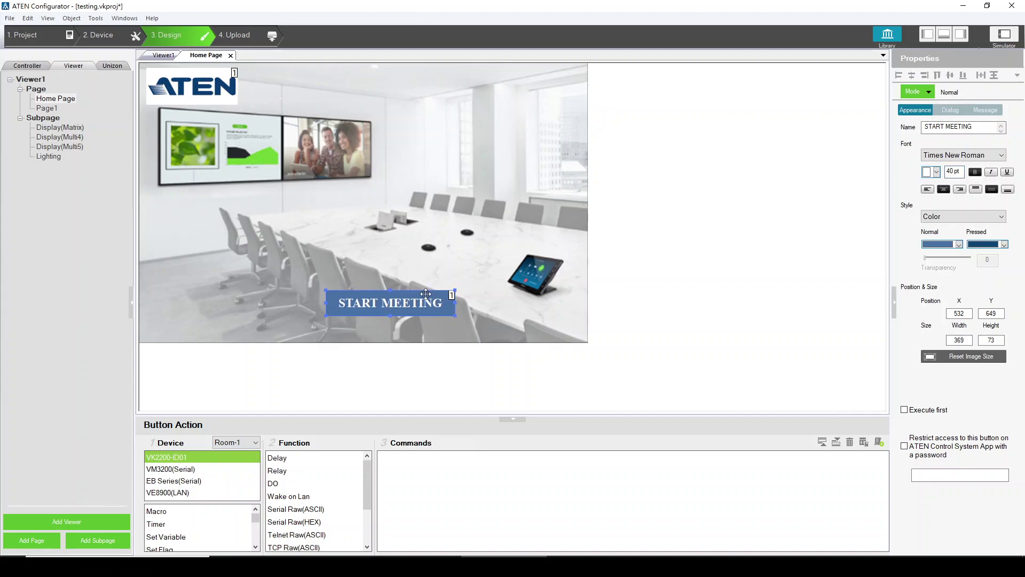
# Step: Open Page1 for editing and replace its company logo placeholder with the image download.png
pyautogui.doubleClick(48, 109)
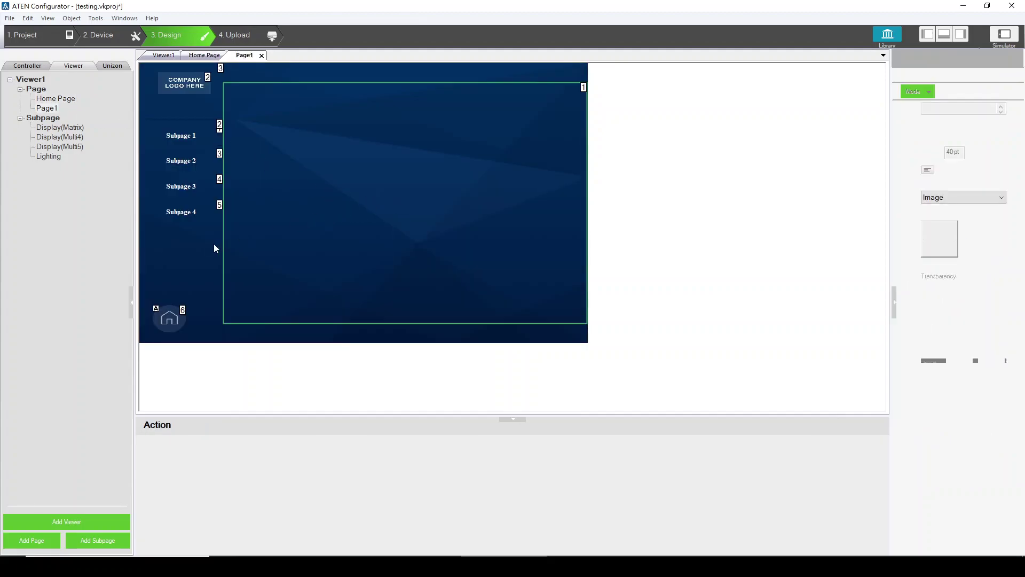
pyautogui.click(199, 241)
pyautogui.scroll(2, 204, 243)
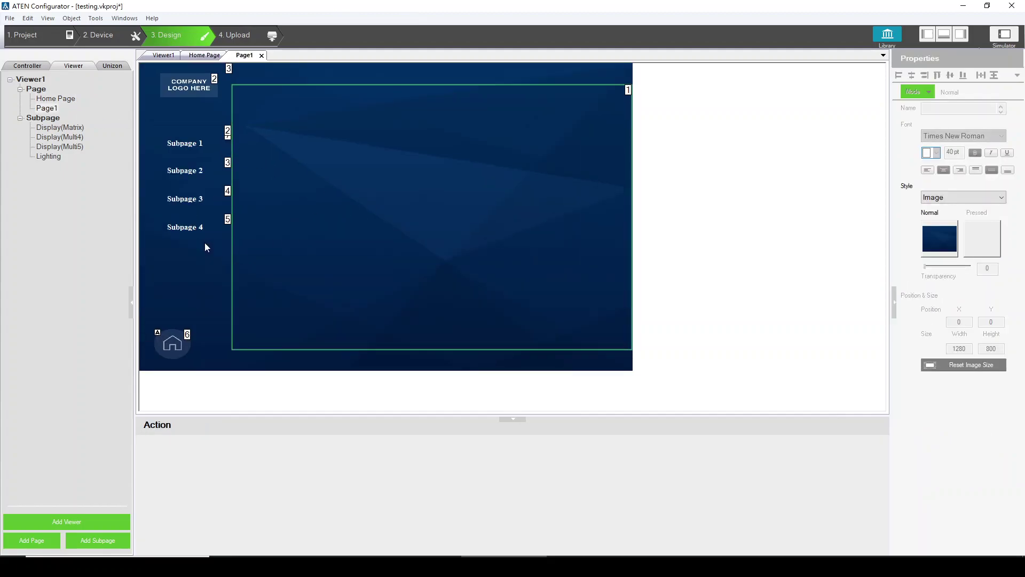
pyautogui.click(201, 95)
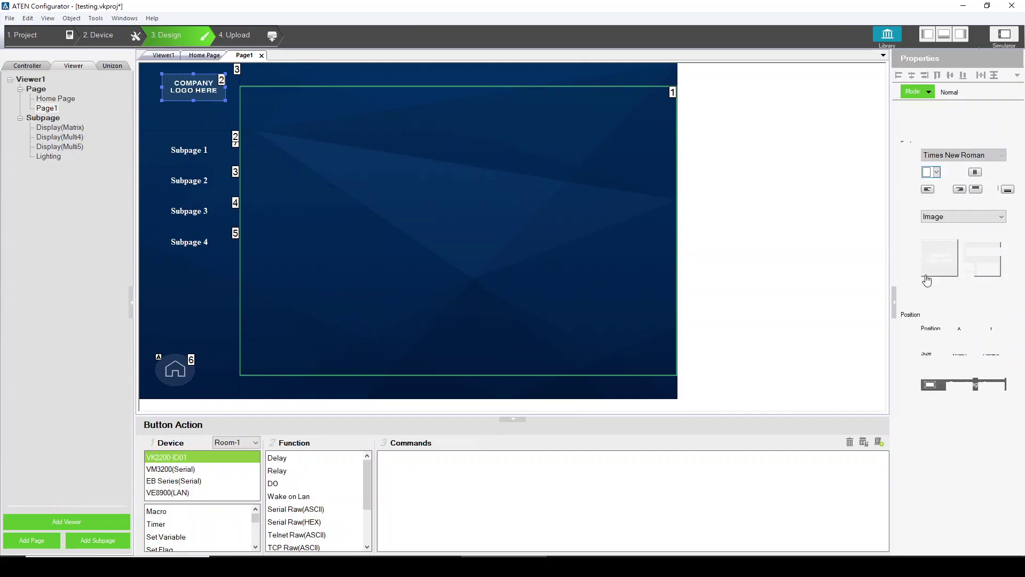
pyautogui.click(937, 268)
pyautogui.click(374, 138)
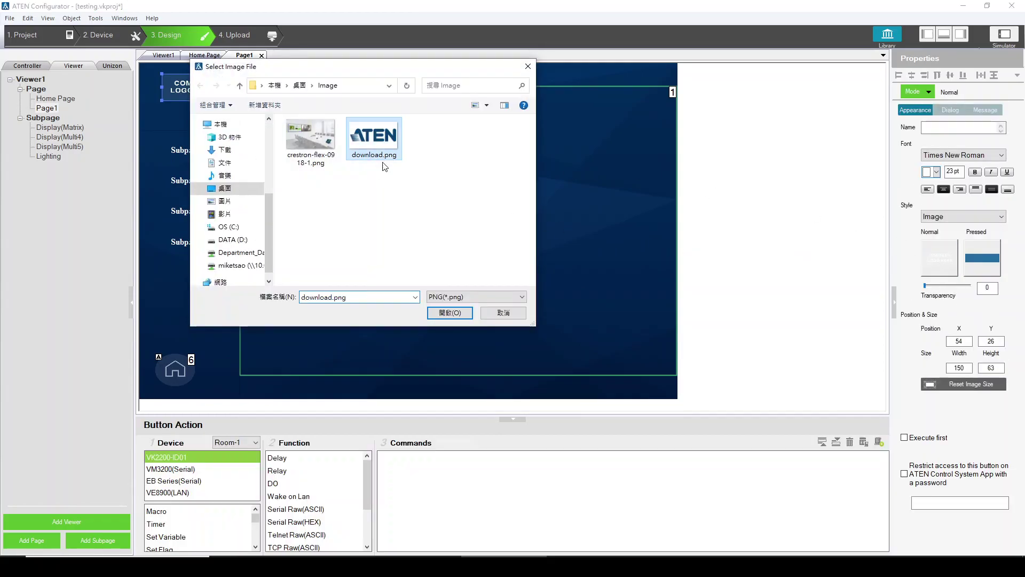
pyautogui.click(446, 314)
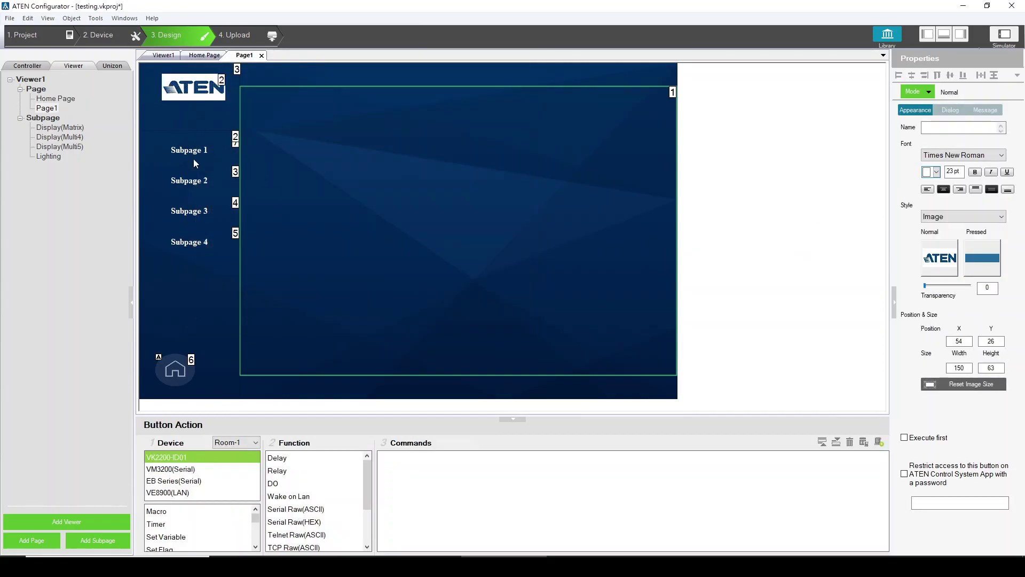
# Step: Rename the Subpage 1 button on Page1 as switching and the Subpage 2 button as lighting
pyautogui.click(199, 159)
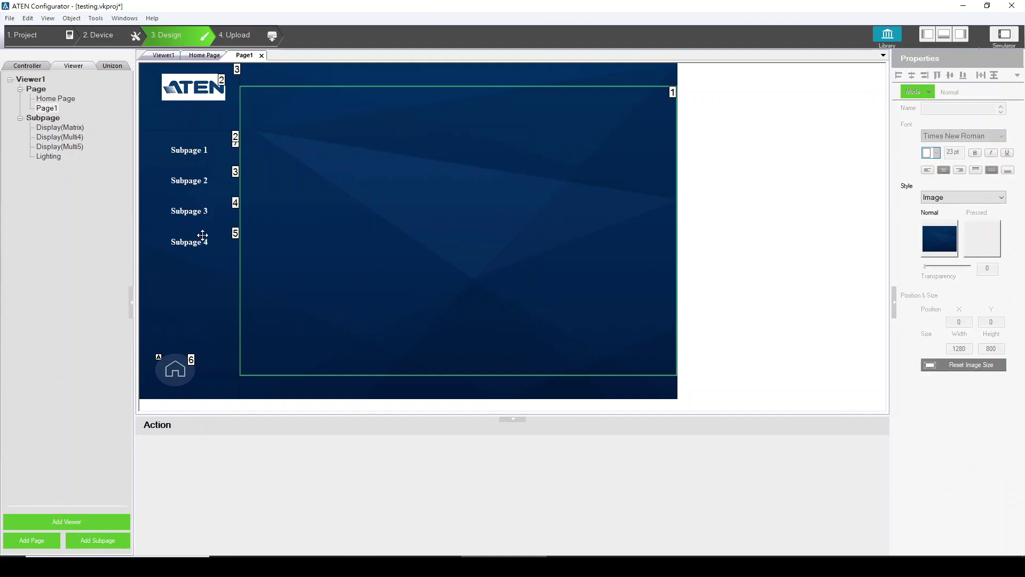
pyautogui.click(201, 151)
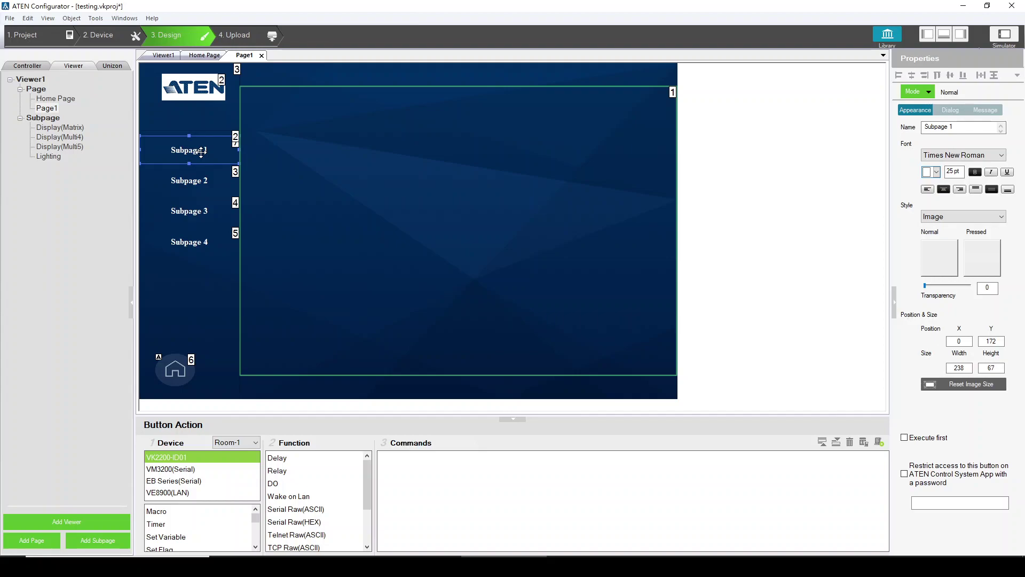
pyautogui.press('F2')
pyautogui.write('switch')
pyautogui.write('ing')
pyautogui.click(192, 179)
pyautogui.tripleClick(931, 126)
pyautogui.press('BackSpace')
pyautogui.write('lighting')
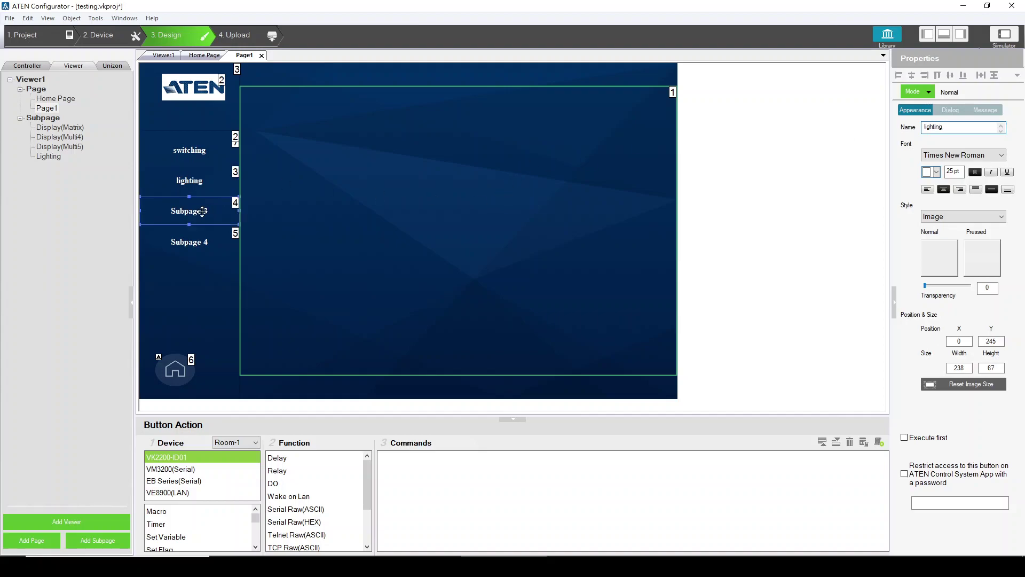
# Step: Rename the Subpage 3 button as conference and the Subpage 4 button as audio
pyautogui.click(203, 211)
pyautogui.write('conference')
pyautogui.click(207, 242)
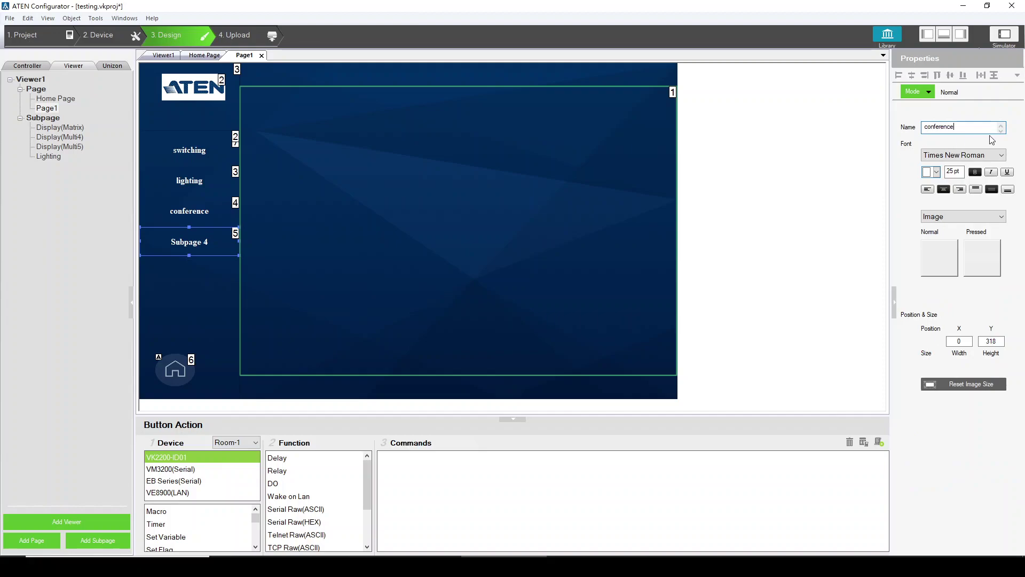
pyautogui.write('au')
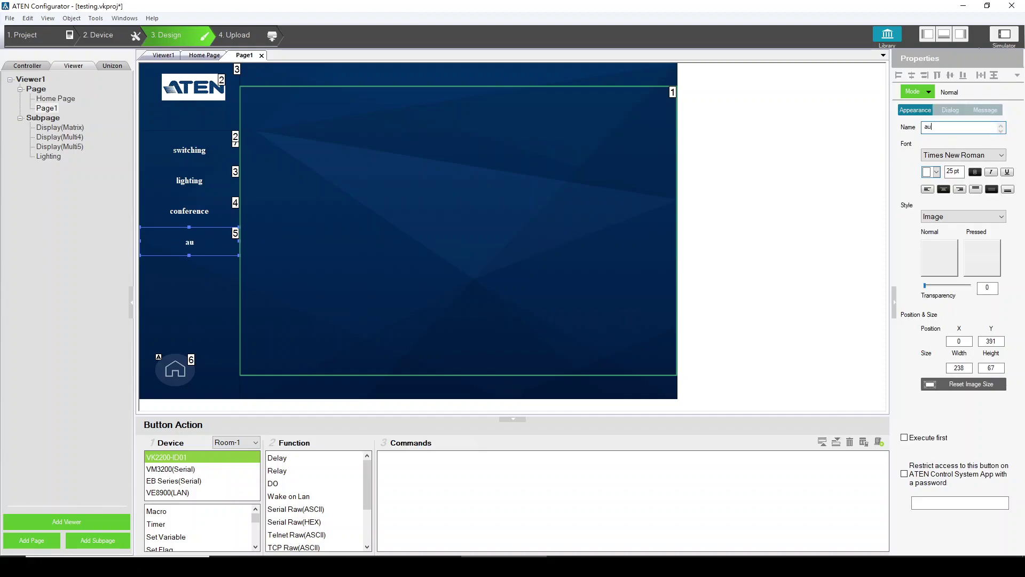
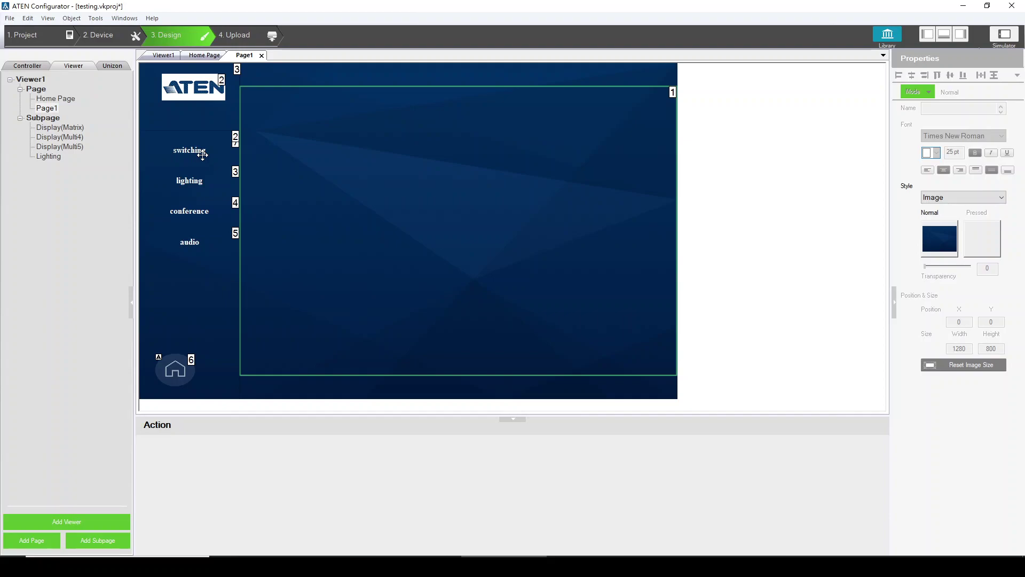
# Step: Add a Link SubPage action to the switching button that links Display(Matrix) to iFrame_1, checking the subpages in the viewer overview
pyautogui.click(202, 155)
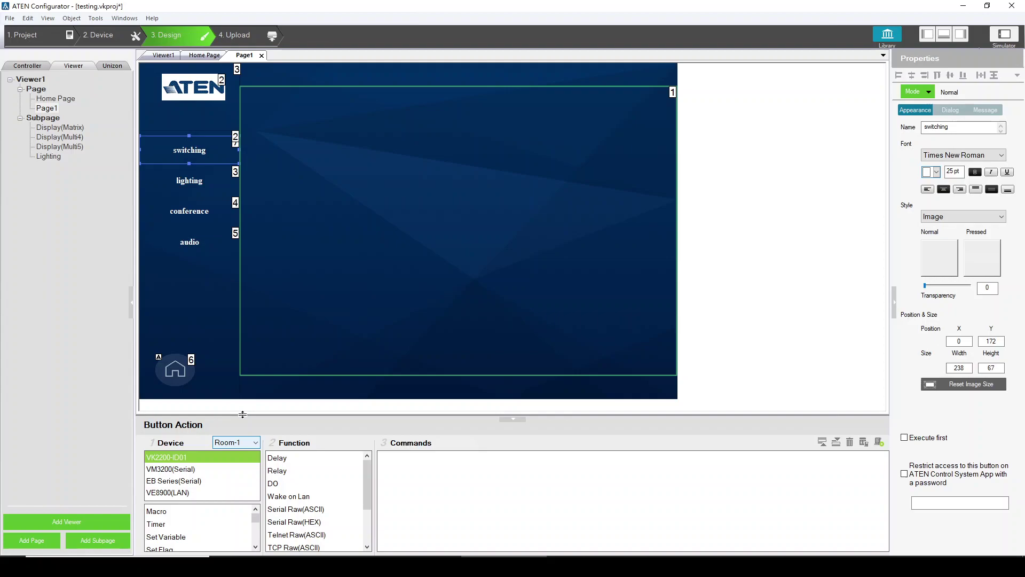
pyautogui.moveTo(240, 417); pyautogui.dragTo(240, 400)
pyautogui.moveTo(255, 511); pyautogui.dragTo(258, 532)
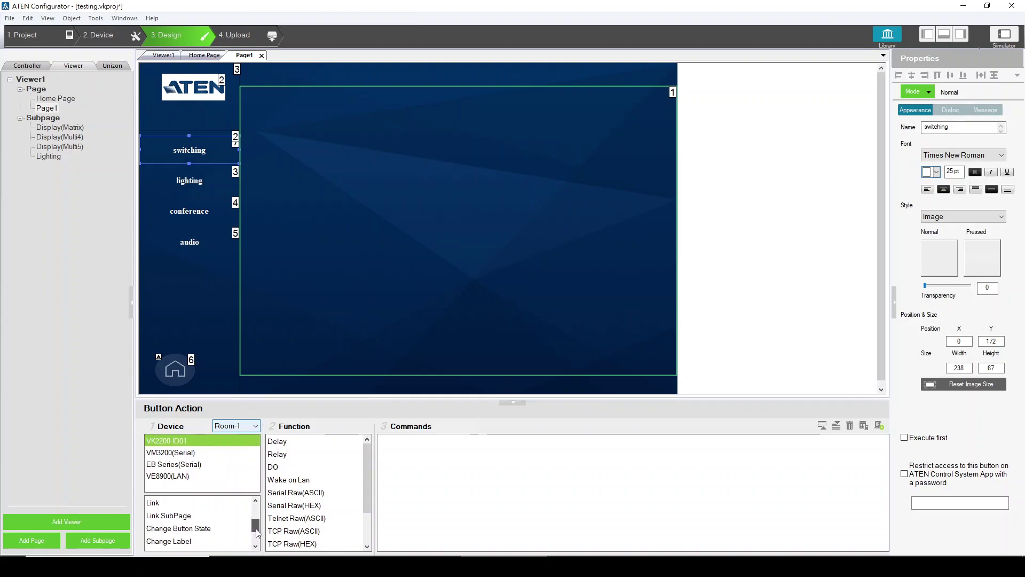
pyautogui.click(201, 515)
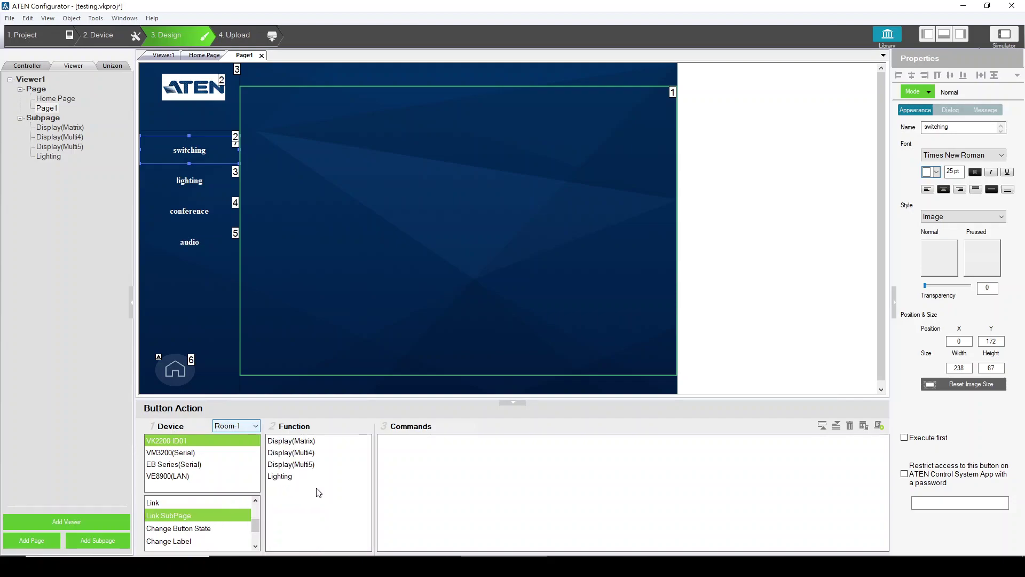
pyautogui.click(51, 118)
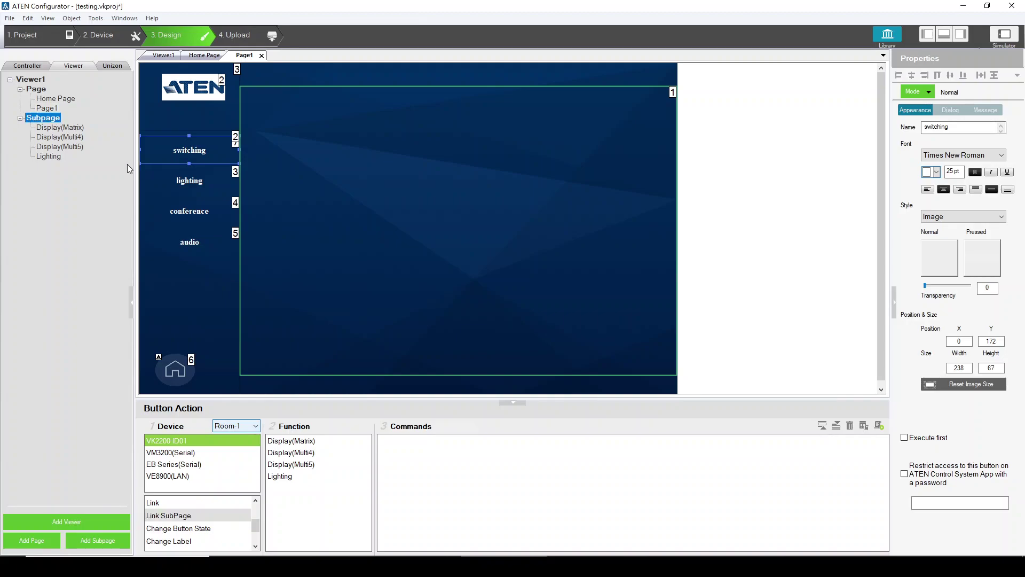
pyautogui.click(31, 79)
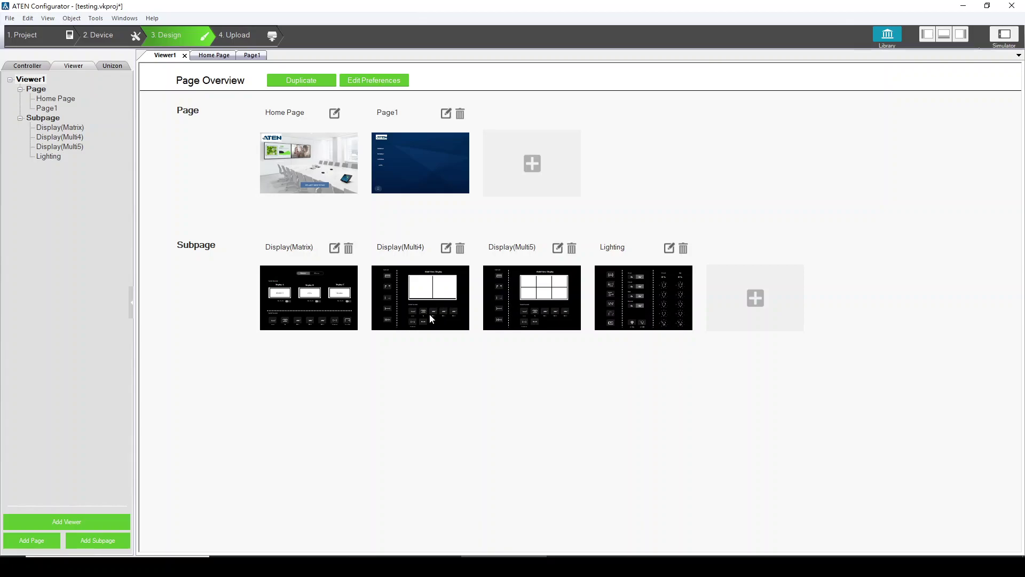
pyautogui.doubleClick(387, 183)
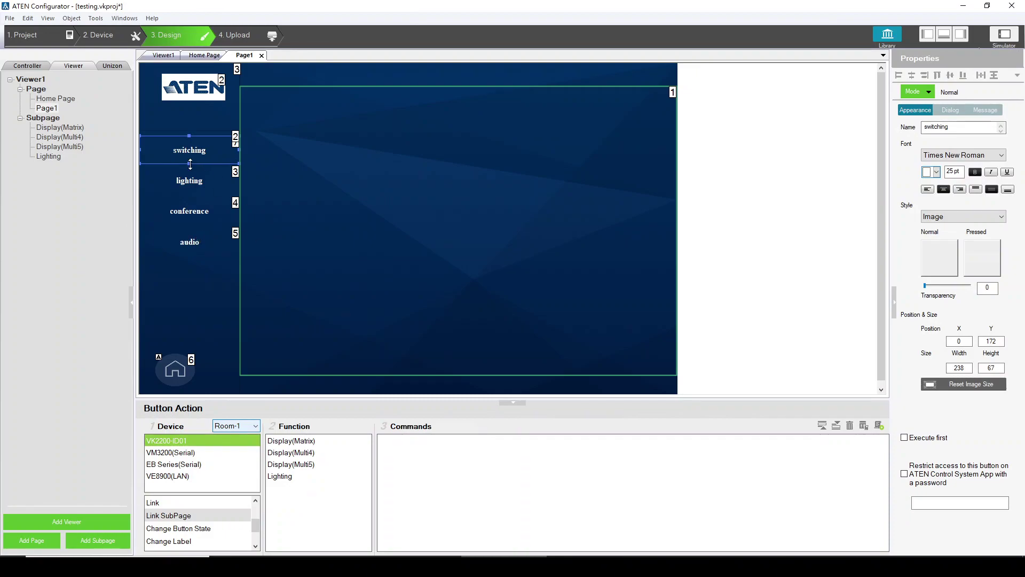
pyautogui.click(215, 517)
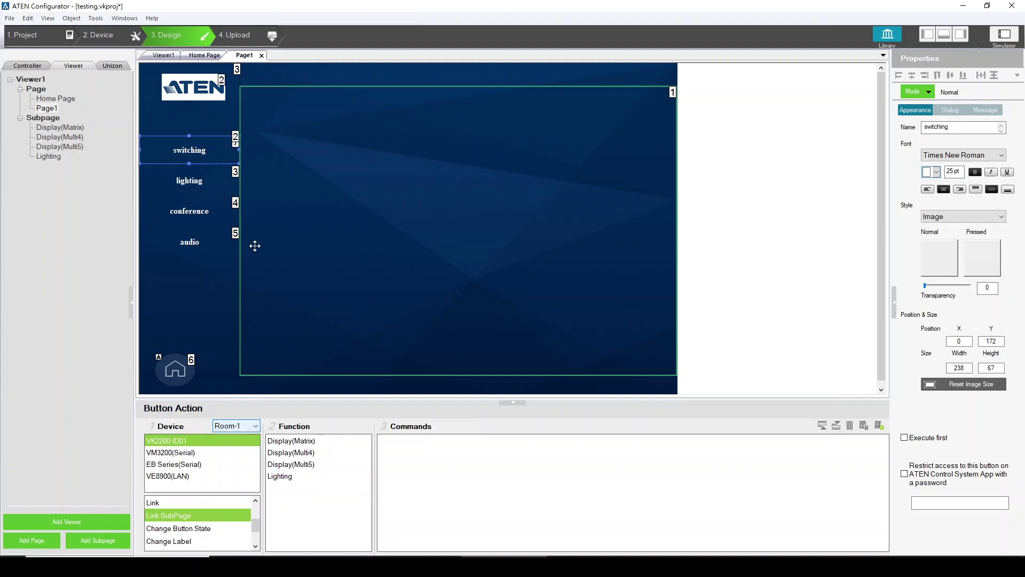
pyautogui.click(337, 446)
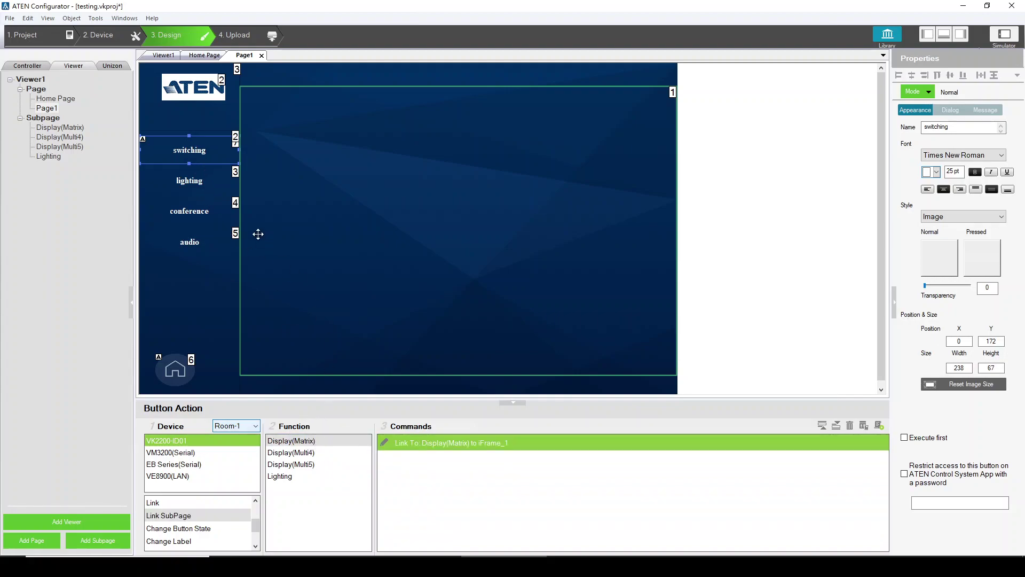
# Step: Link the lighting button to Display(Multi4), the conference button to Display(Multi5) and the audio button to Lighting, all in iFrame_1
pyautogui.click(200, 188)
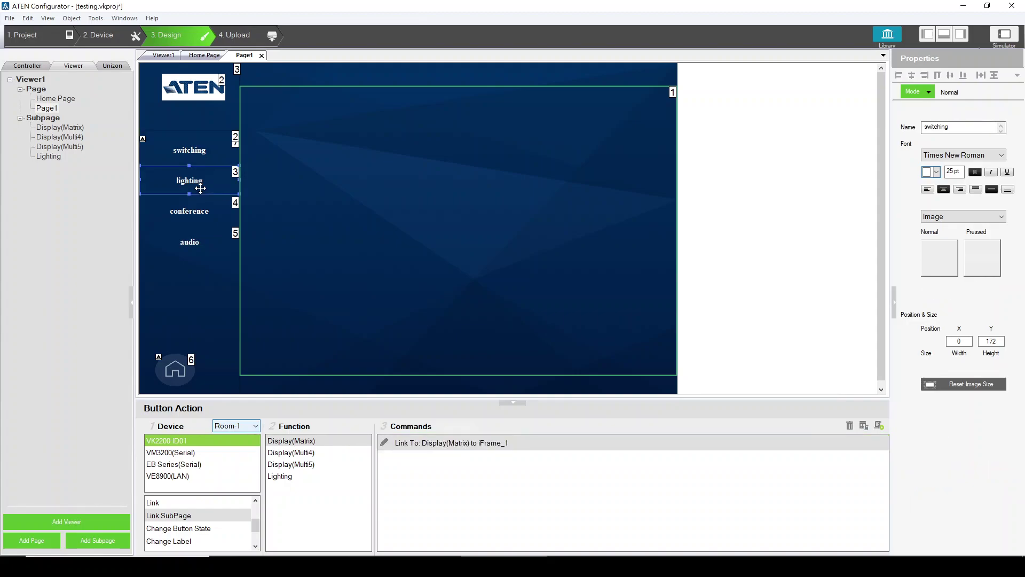
pyautogui.click(322, 454)
pyautogui.click(214, 212)
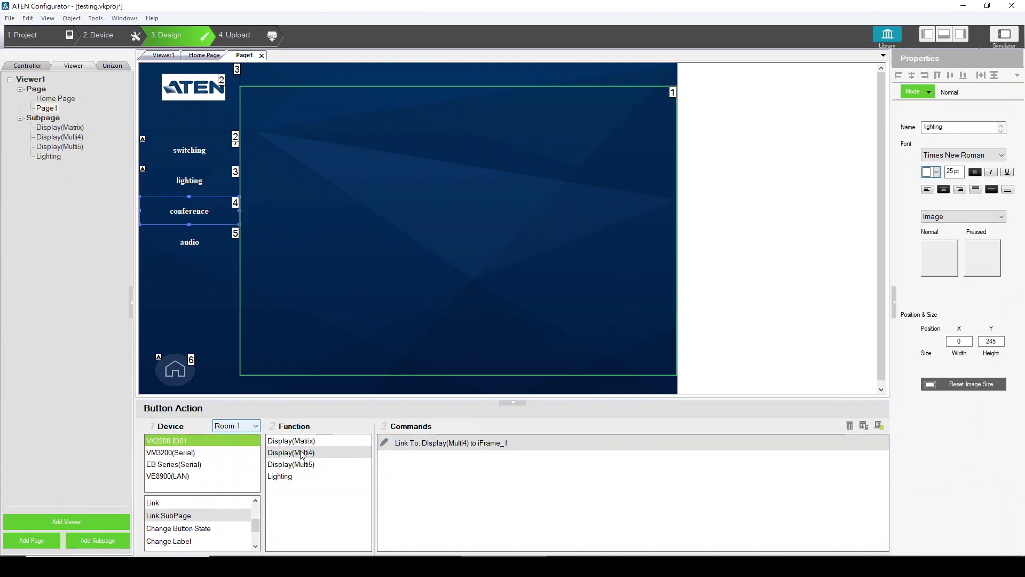
pyautogui.click(195, 240)
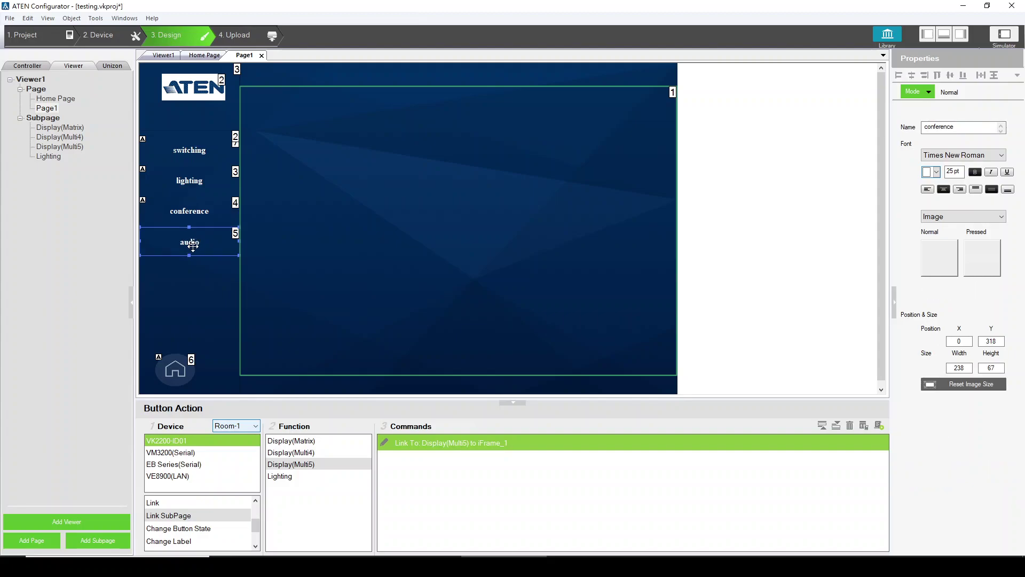
pyautogui.click(312, 480)
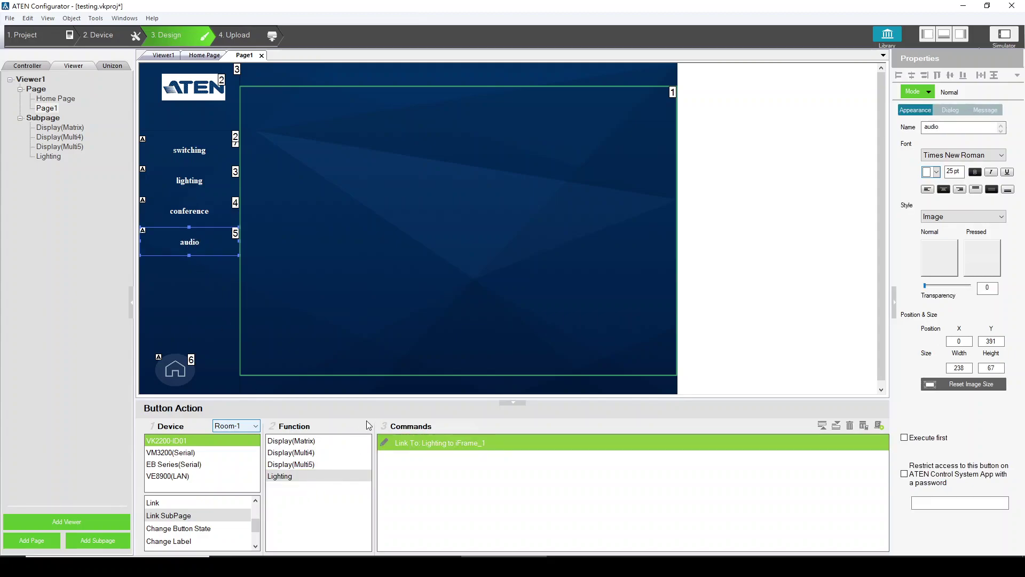
# Step: Set the preview subpage of the large iFrame on Page1 to Lighting
pyautogui.click(468, 306)
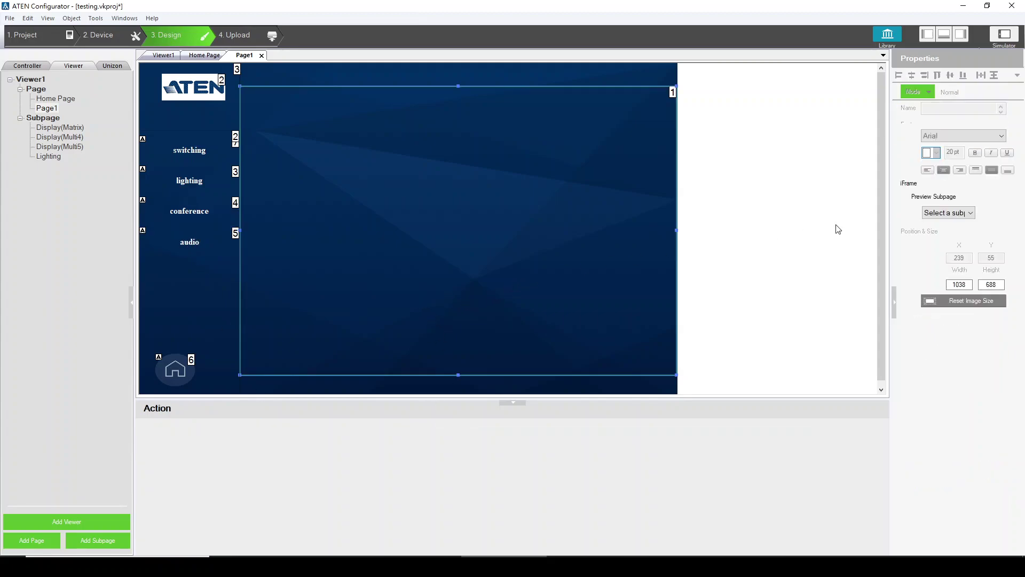
pyautogui.click(966, 213)
pyautogui.click(936, 259)
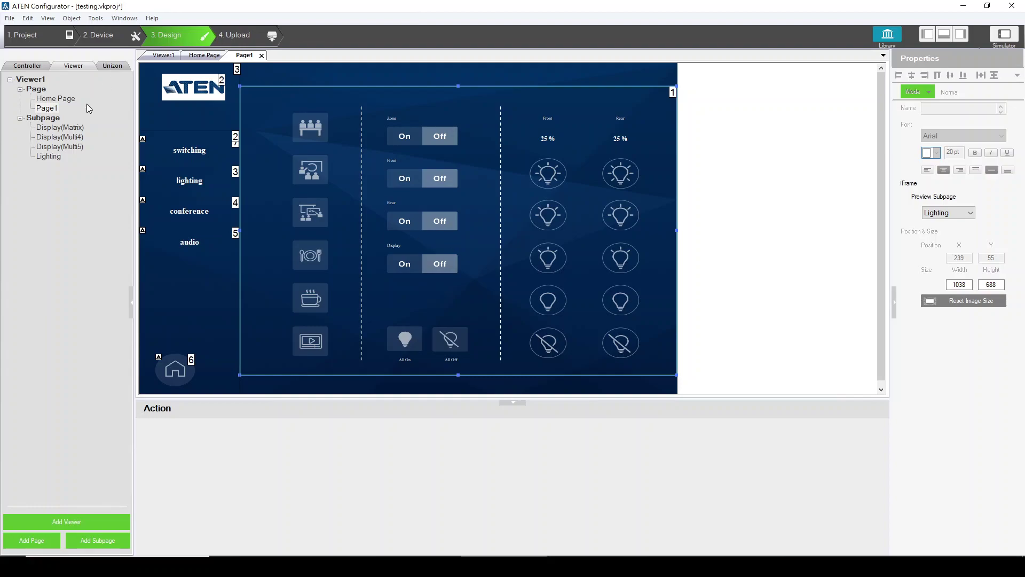
# Step: Open the Home Page and add a Link action to the START MEETING button that leads to Page1
pyautogui.doubleClick(56, 98)
pyautogui.click(411, 294)
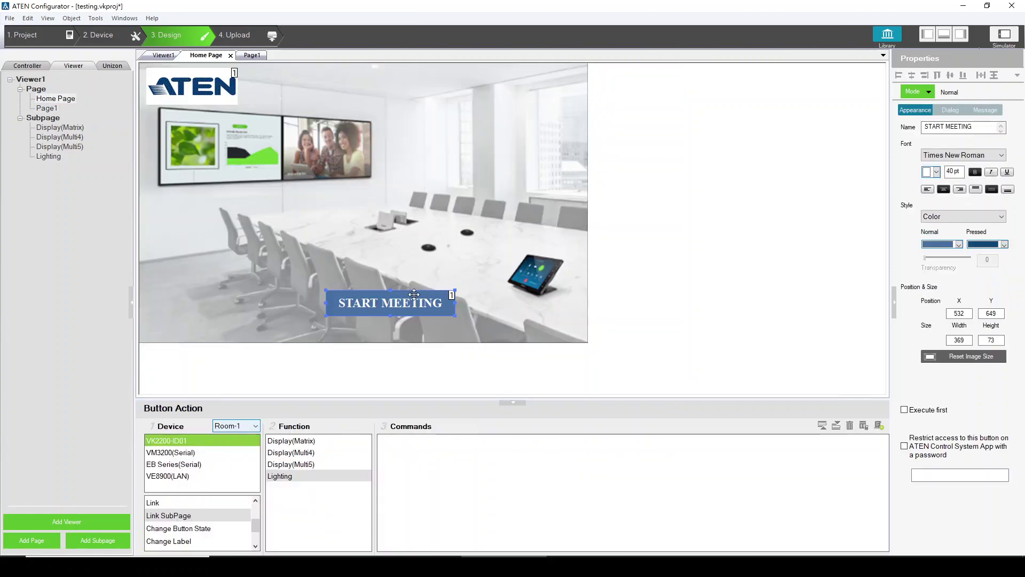
pyautogui.click(184, 503)
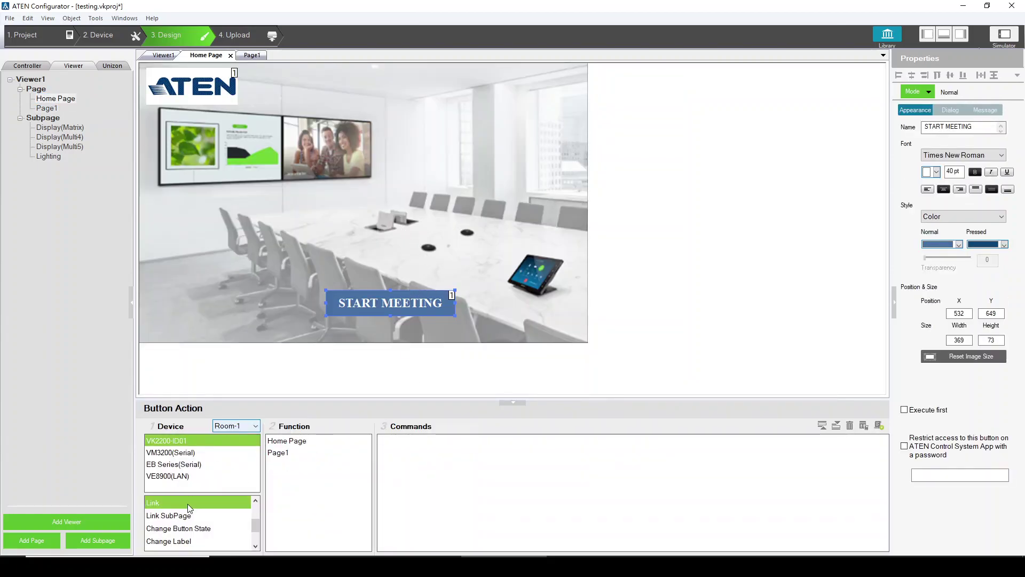
pyautogui.doubleClick(293, 453)
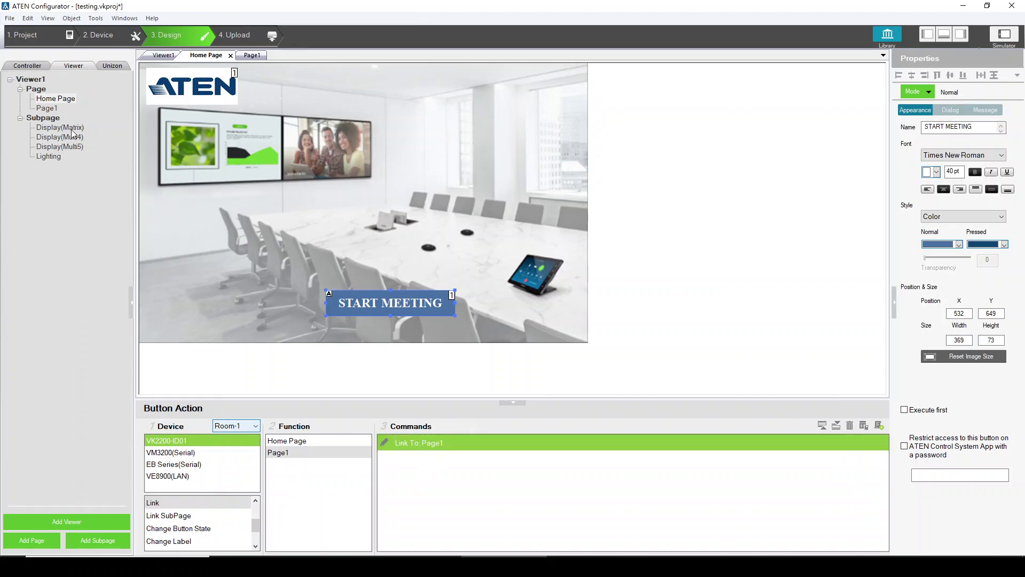
# Step: Review the layouts of Page1 and the Home Page by switching between them
pyautogui.doubleClick(46, 108)
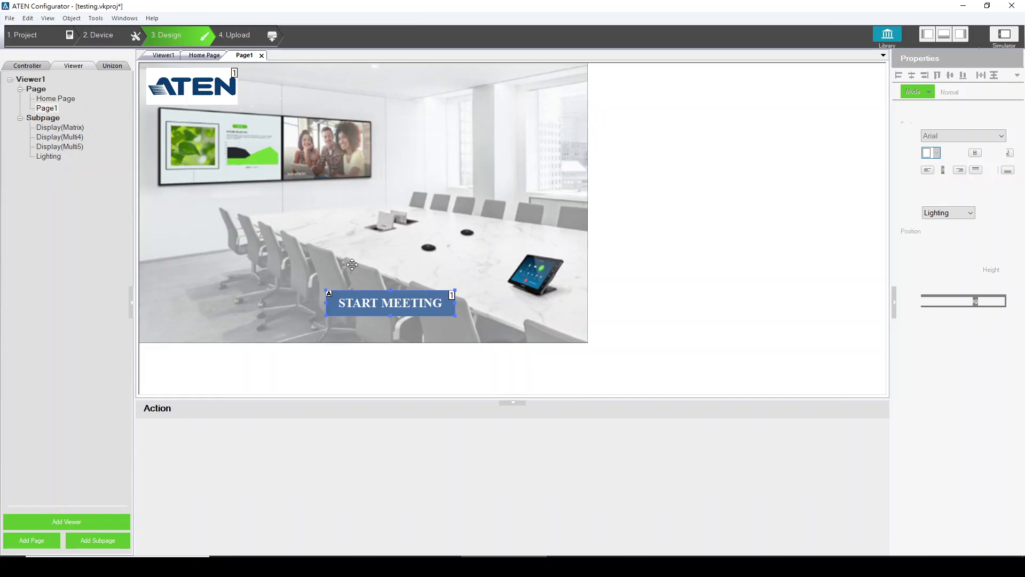
pyautogui.doubleClick(51, 110)
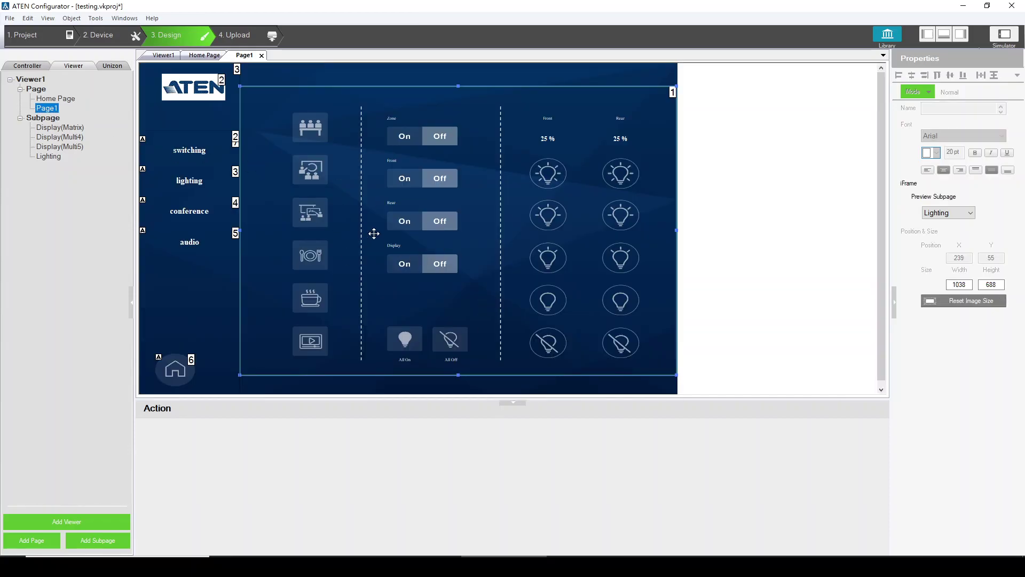
pyautogui.doubleClick(60, 99)
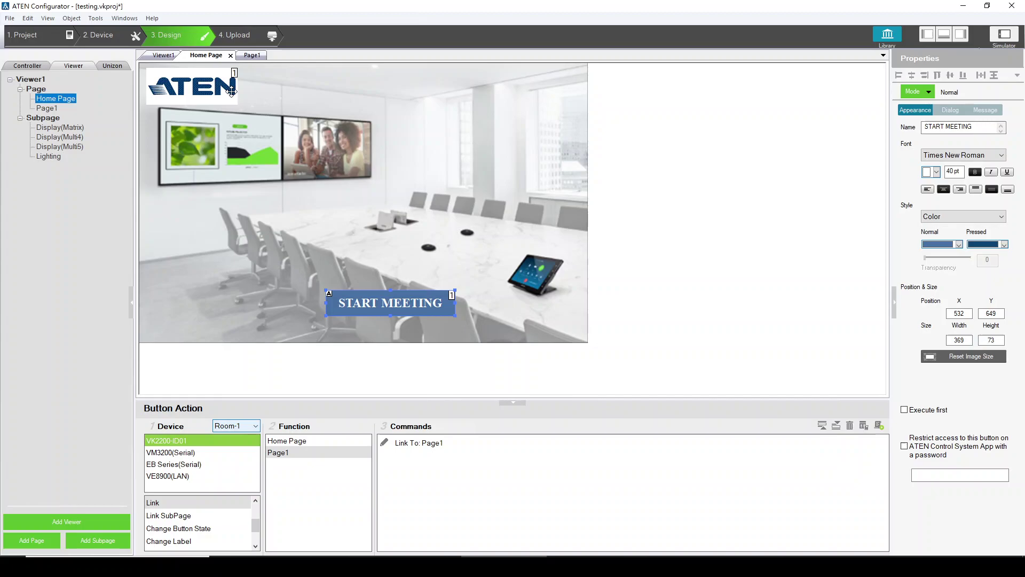
pyautogui.doubleClick(47, 109)
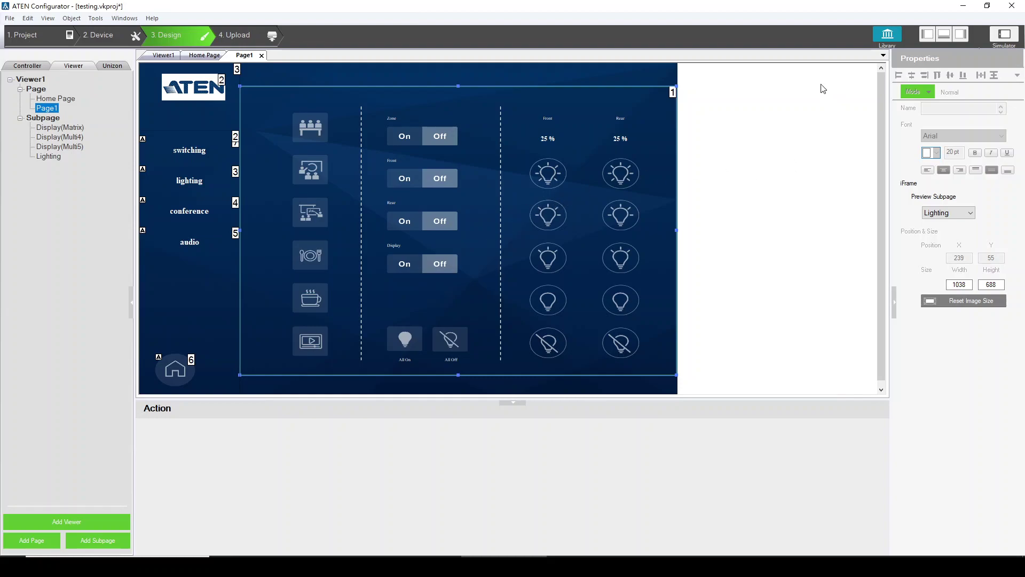
# Step: Run the simulator to test START MEETING, the switching subpage's displays and sources, and the lighting button, and close it
pyautogui.click(1009, 36)
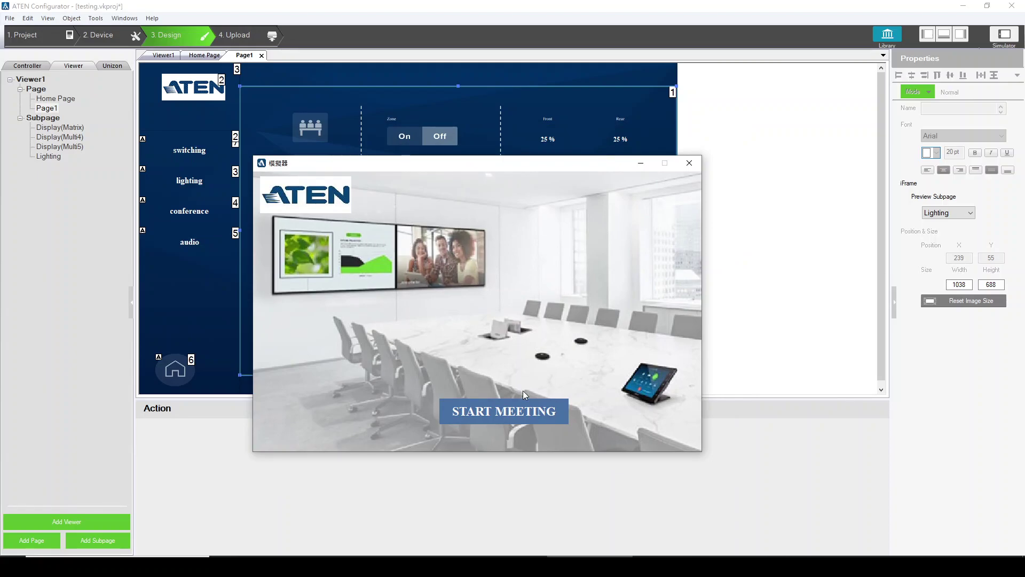
pyautogui.click(533, 319)
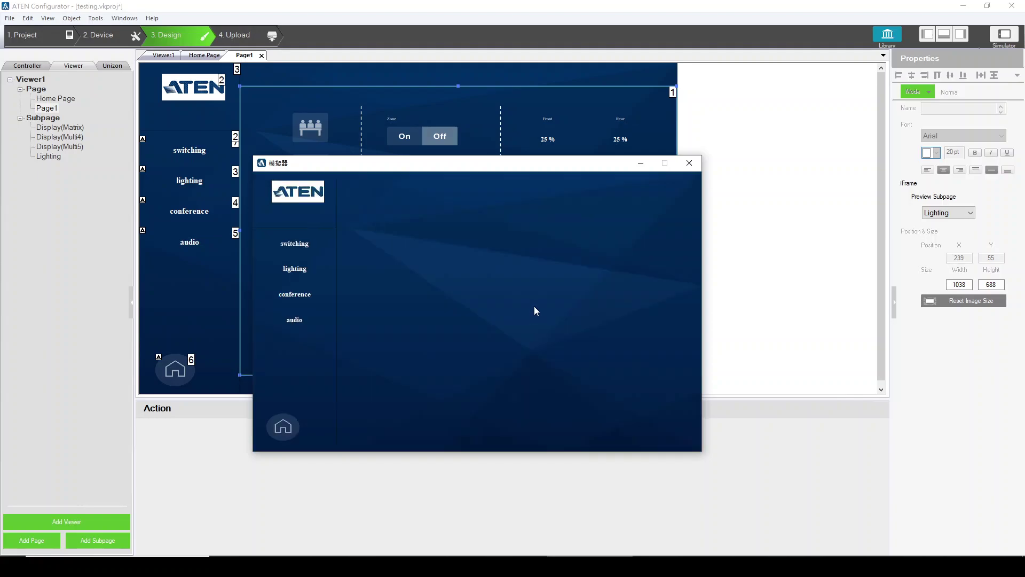
pyautogui.click(294, 245)
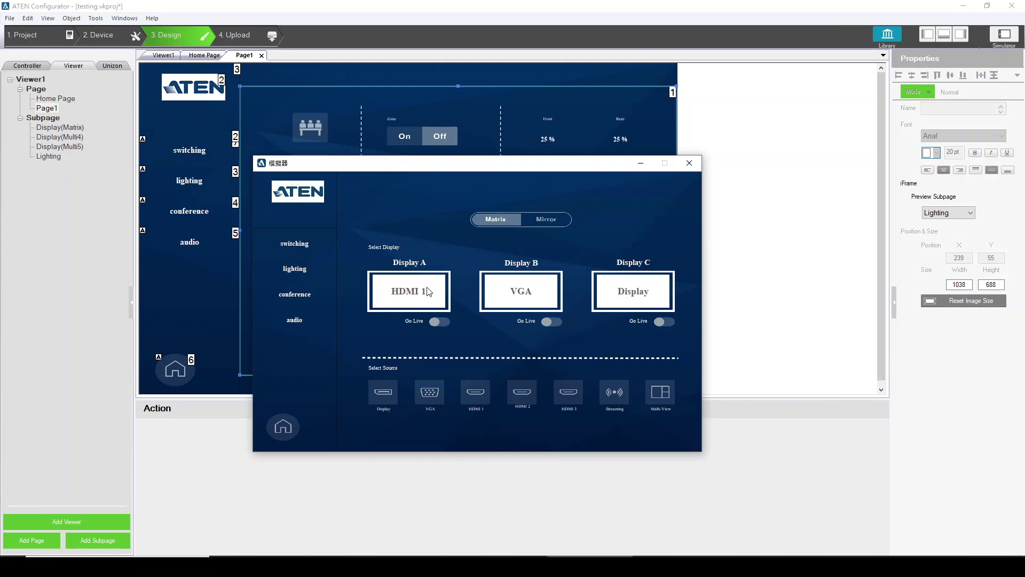
pyautogui.click(554, 289)
pyautogui.click(521, 393)
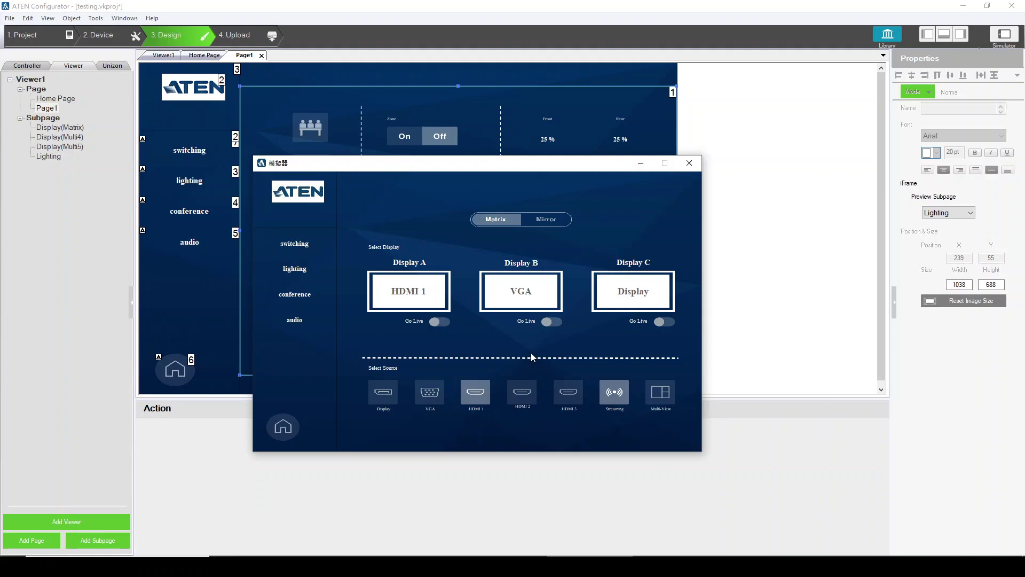
pyautogui.click(301, 268)
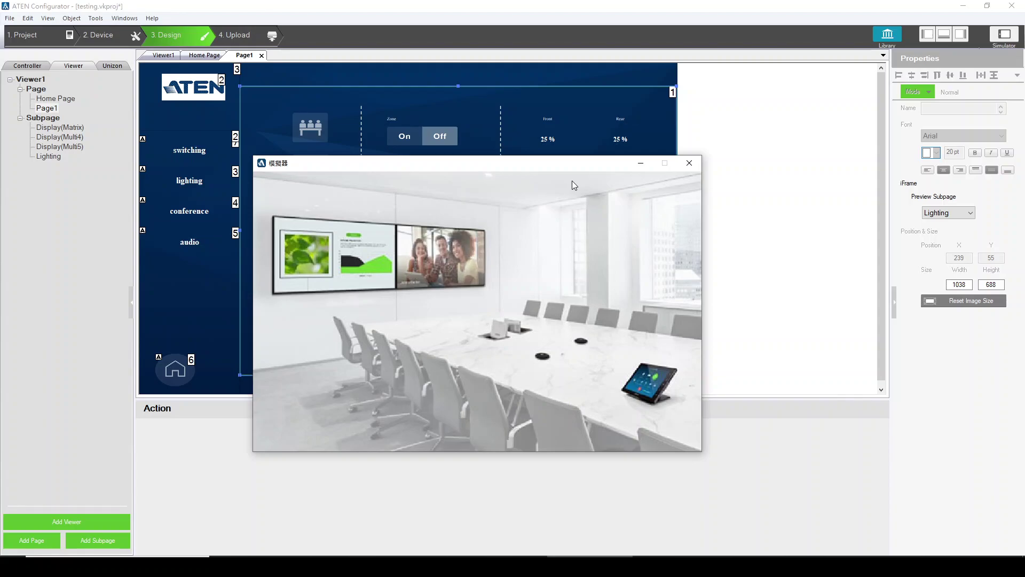
pyautogui.click(690, 162)
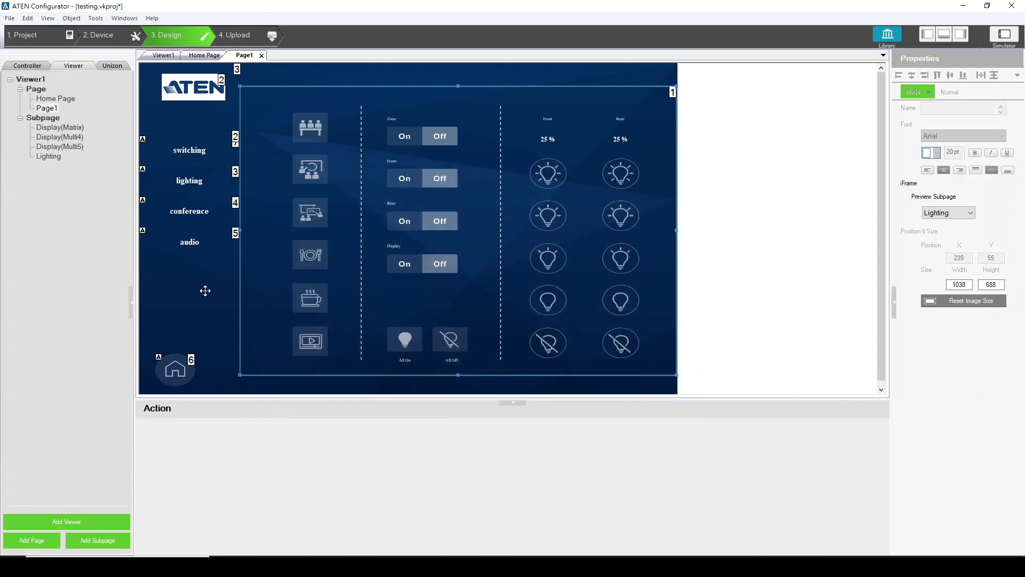
# Step: Enable the confirmation dialog for the START MEETING button's action on the Home Page
pyautogui.click(57, 99)
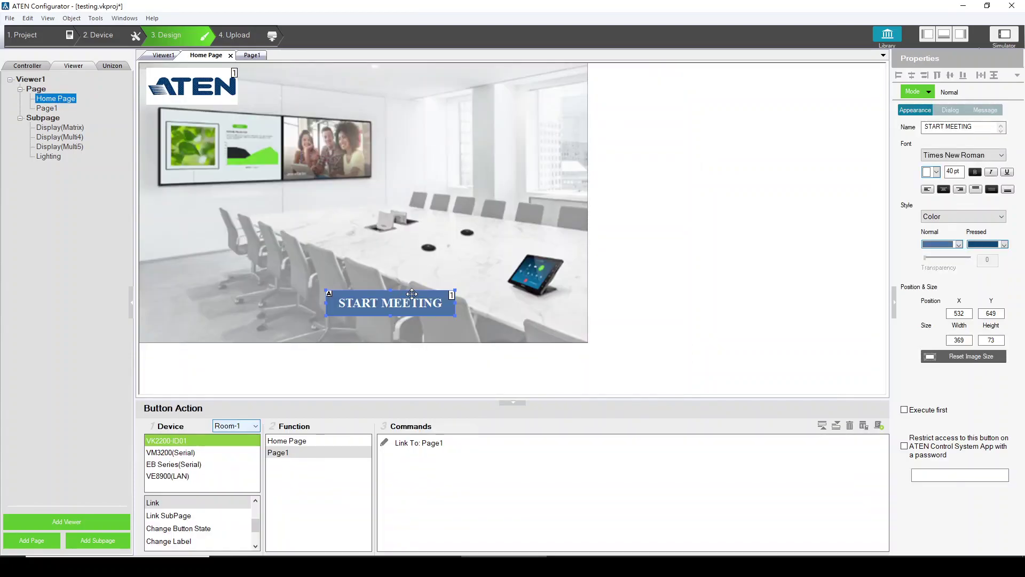
pyautogui.click(950, 110)
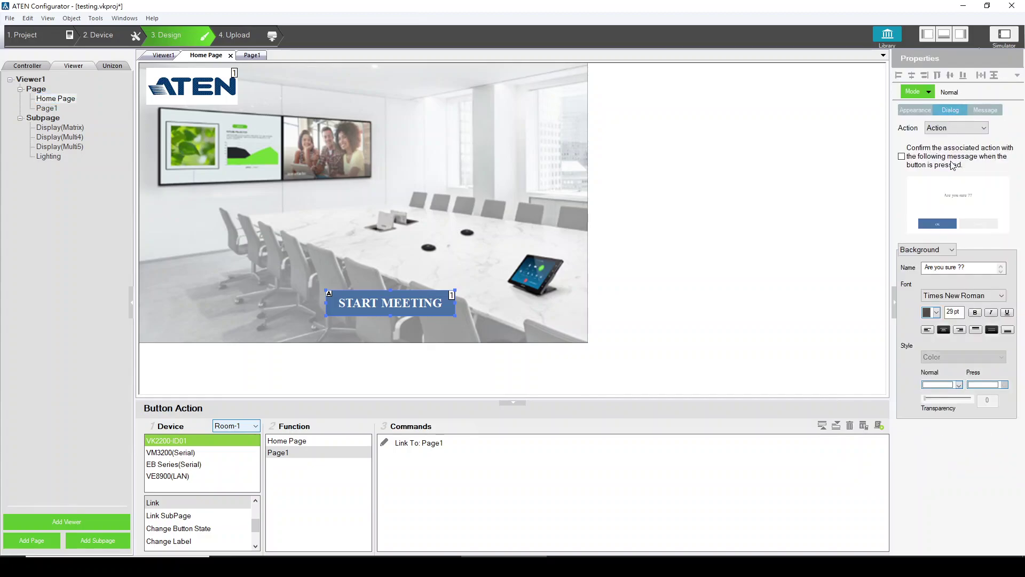
pyautogui.click(902, 156)
# Step: Replace the message text of the START MEETING button with "please wait"
pyautogui.click(993, 111)
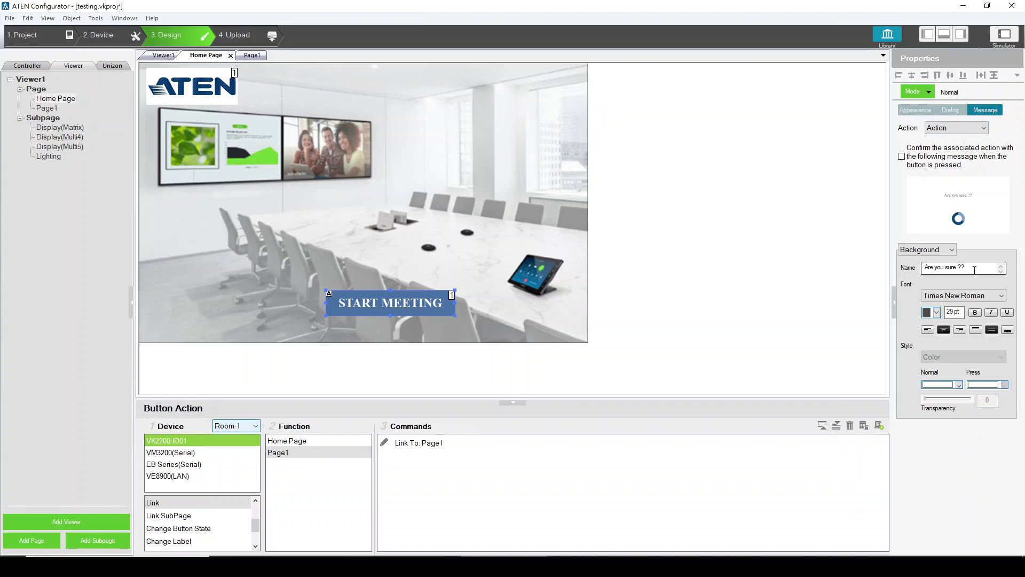
pyautogui.moveTo(981, 269); pyautogui.dragTo(892, 265)
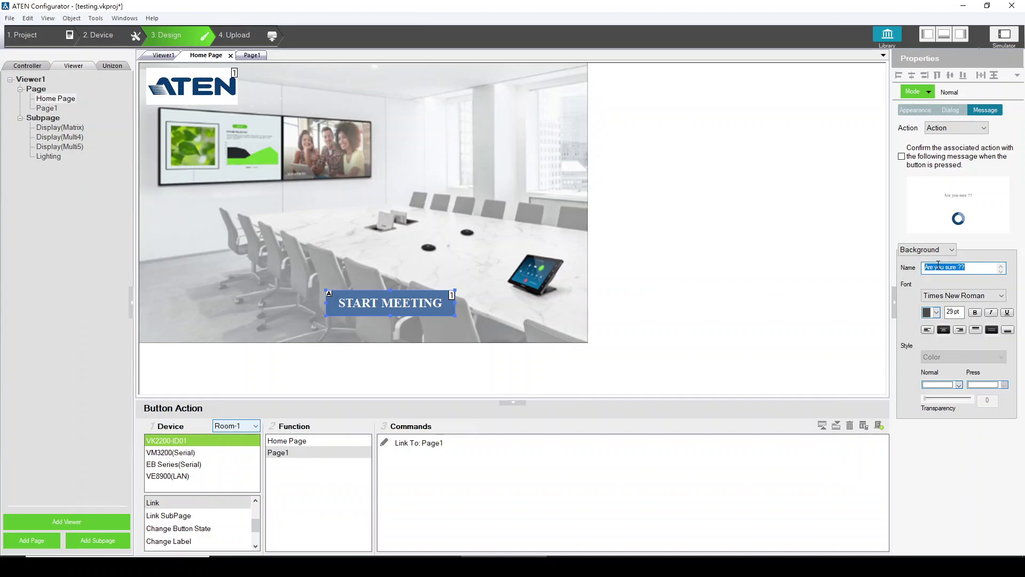
pyautogui.write('please wait')
pyautogui.click(512, 318)
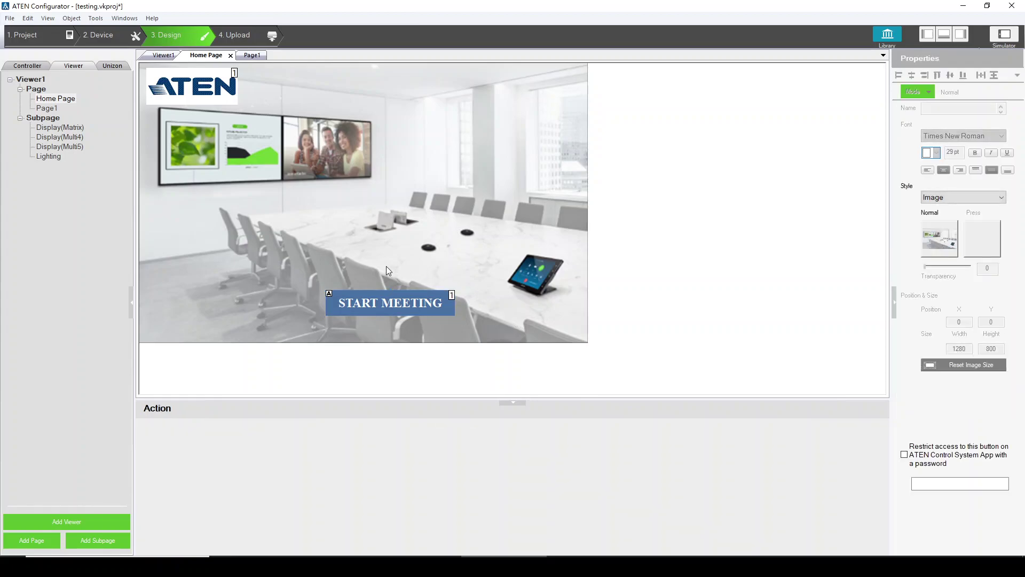
# Step: Check the START MEETING button's confirmation dialog and message settings, including the message's progress bar duration
pyautogui.click(393, 293)
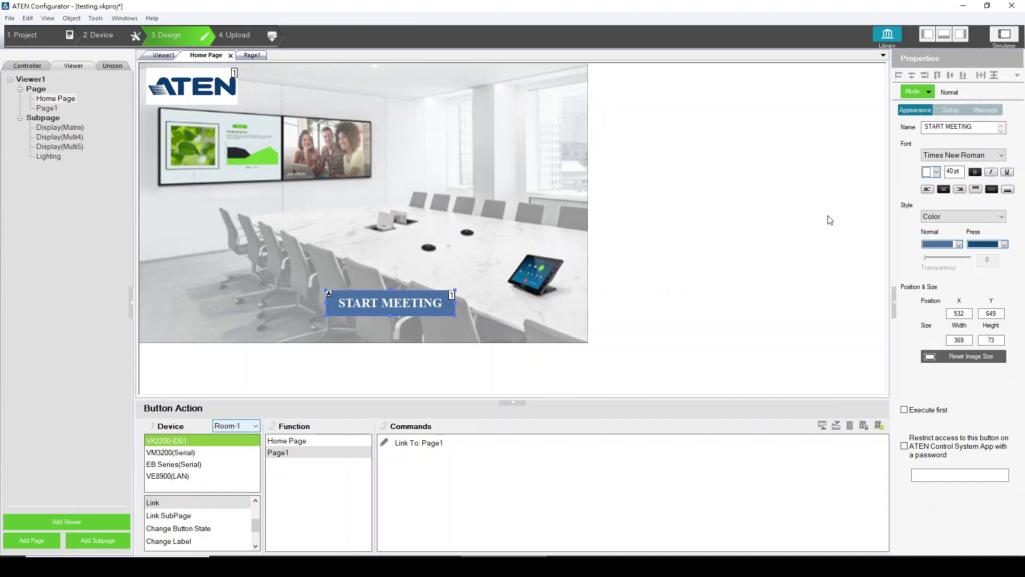
pyautogui.click(949, 111)
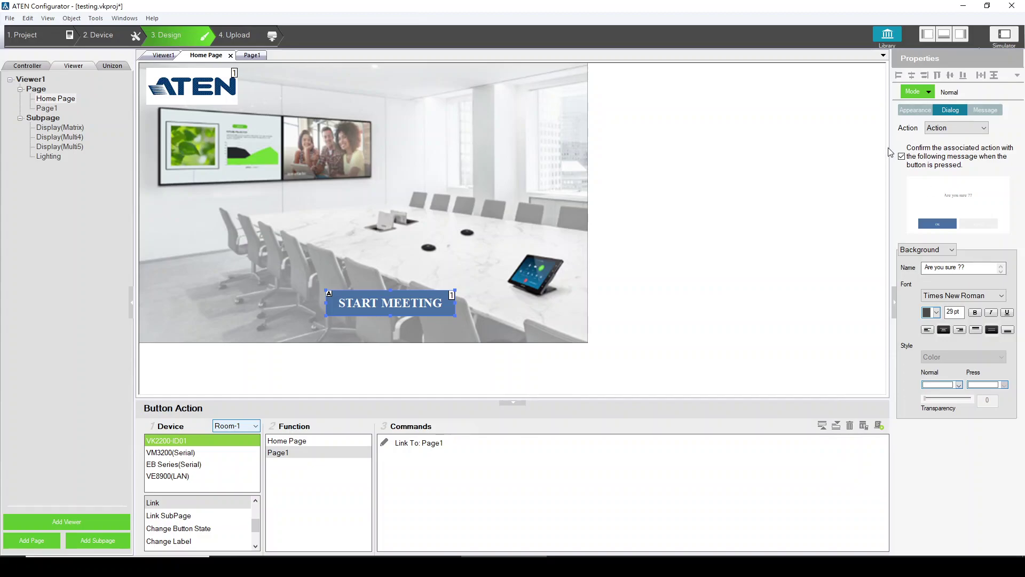
pyautogui.click(983, 111)
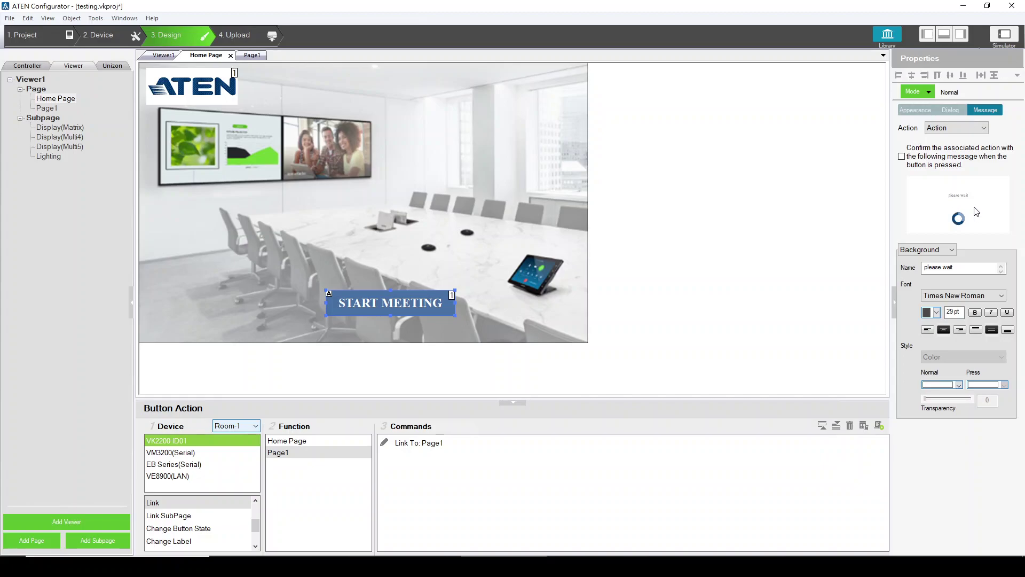
pyautogui.click(952, 250)
pyautogui.click(923, 271)
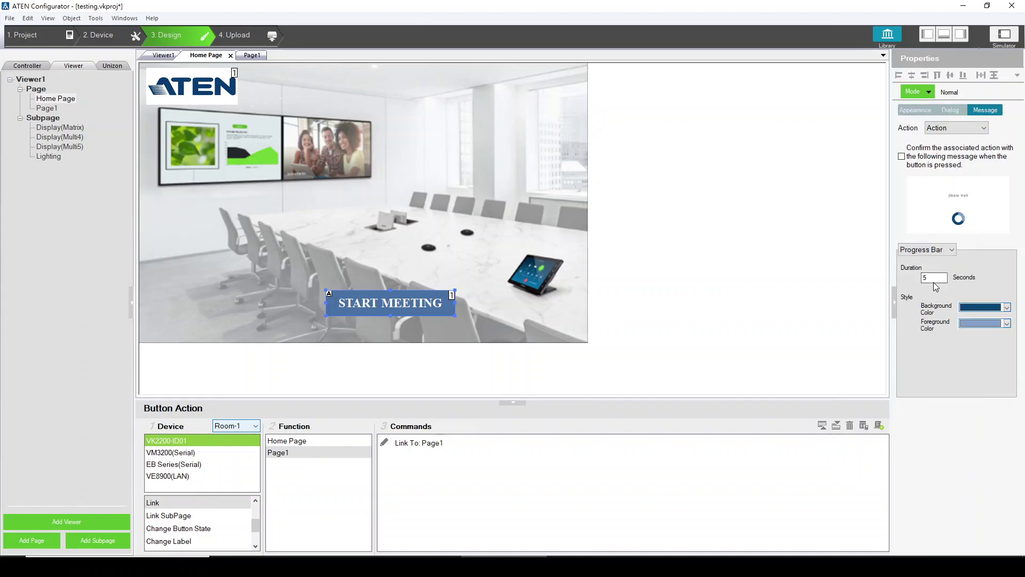
pyautogui.doubleClick(934, 279)
# Step: Open the Display(Matrix), Display(Multi4) and Lighting subpages, and delete the five light buttons under Rear on Lighting
pyautogui.doubleClick(73, 128)
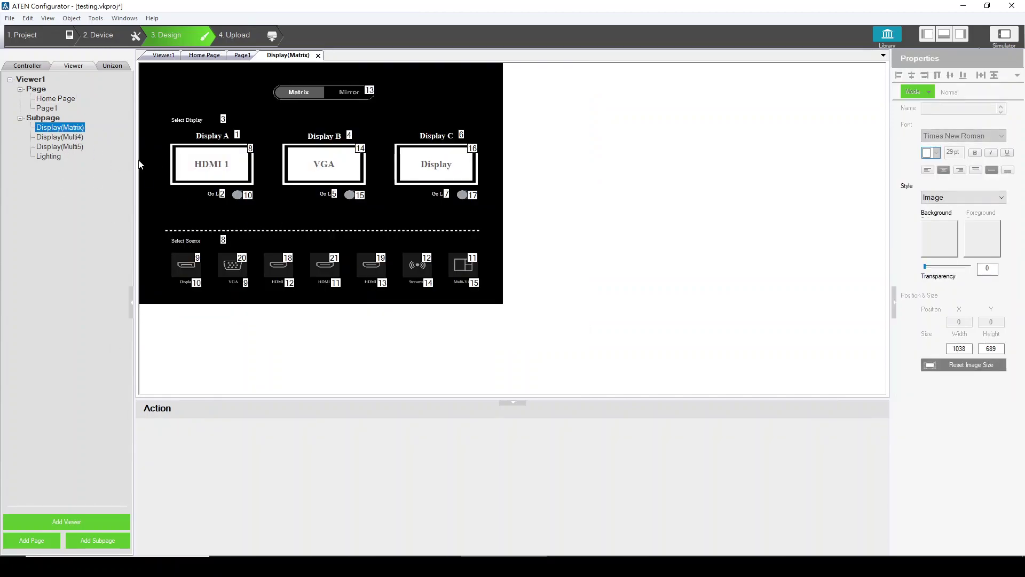
pyautogui.doubleClick(63, 137)
pyautogui.doubleClick(50, 156)
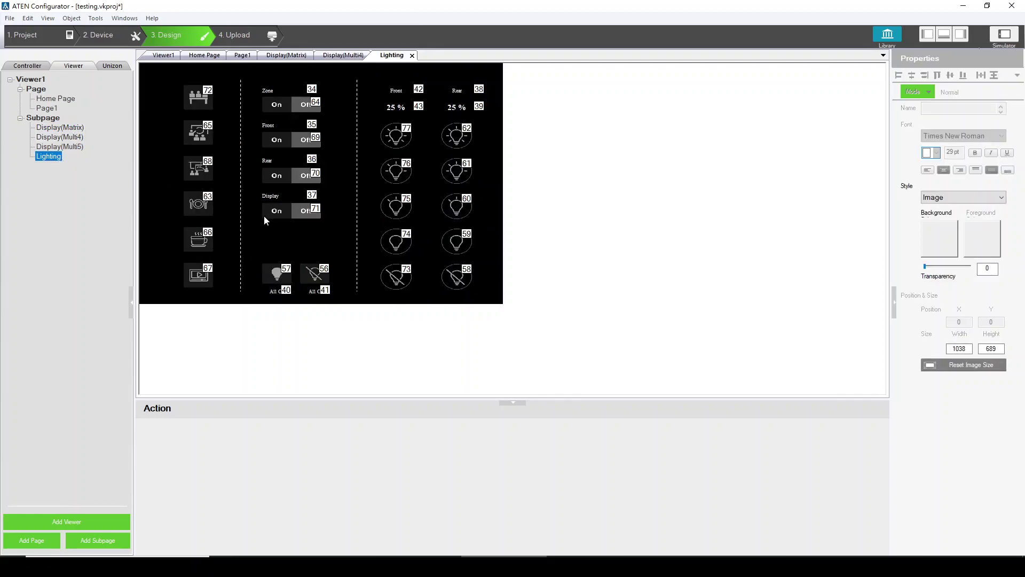
pyautogui.moveTo(491, 128); pyautogui.dragTo(448, 306)
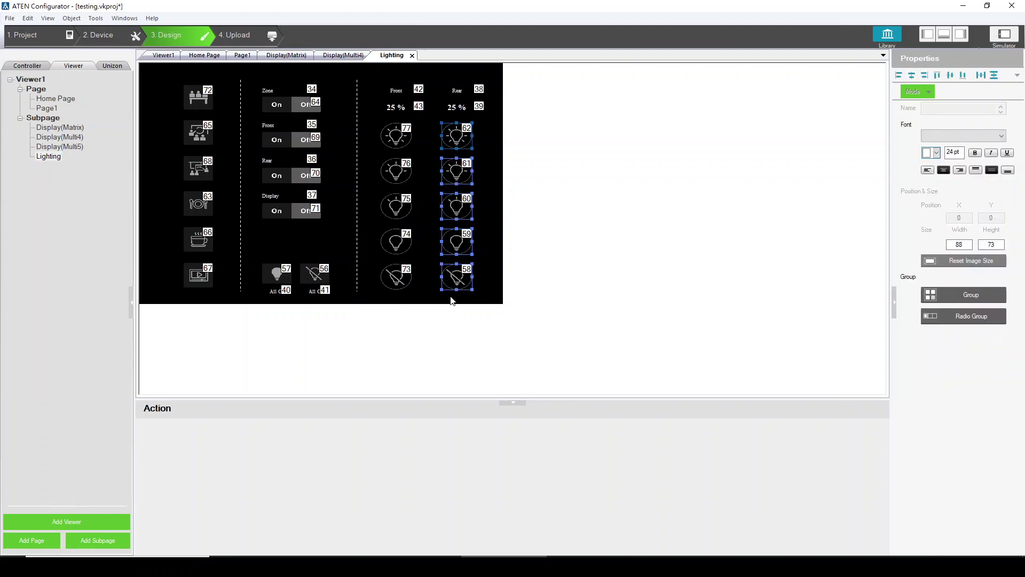
pyautogui.press('Delete')
# Step: Add a vertical slider bar about 355 high beneath the Rear 25 % label on the Lighting subpage
pyautogui.rightClick(452, 195)
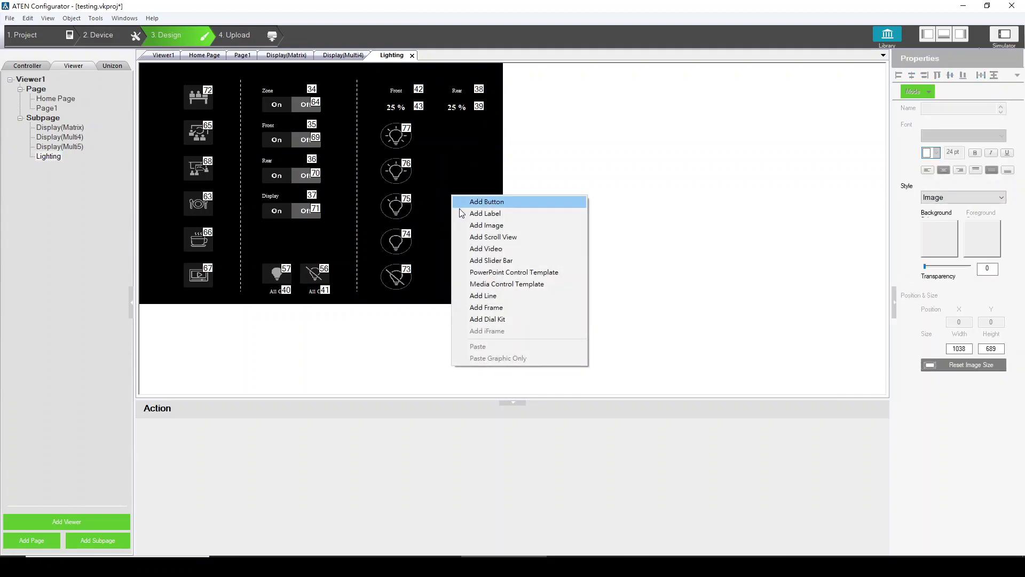
pyautogui.click(510, 261)
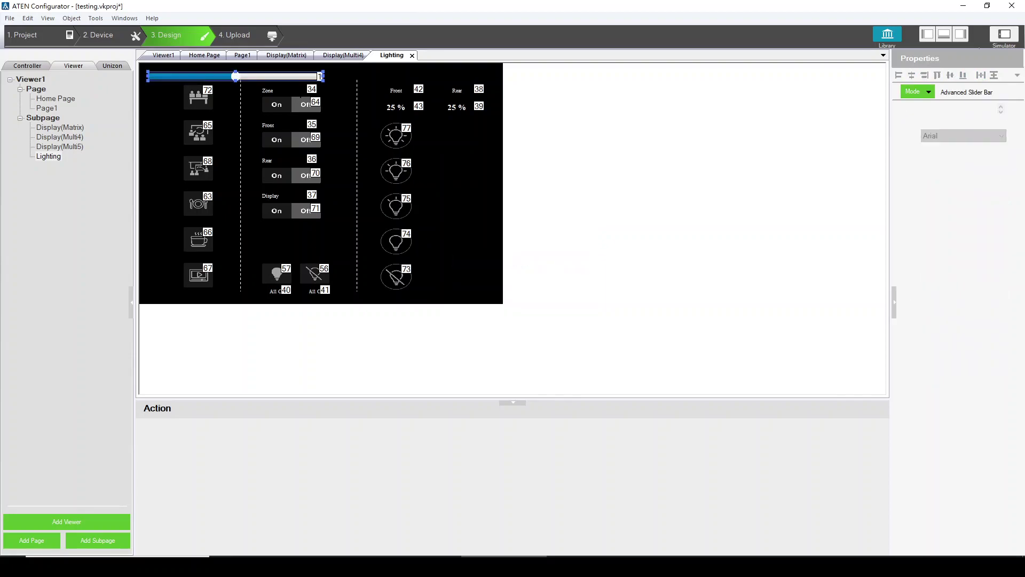
pyautogui.moveTo(304, 79); pyautogui.dragTo(456, 185)
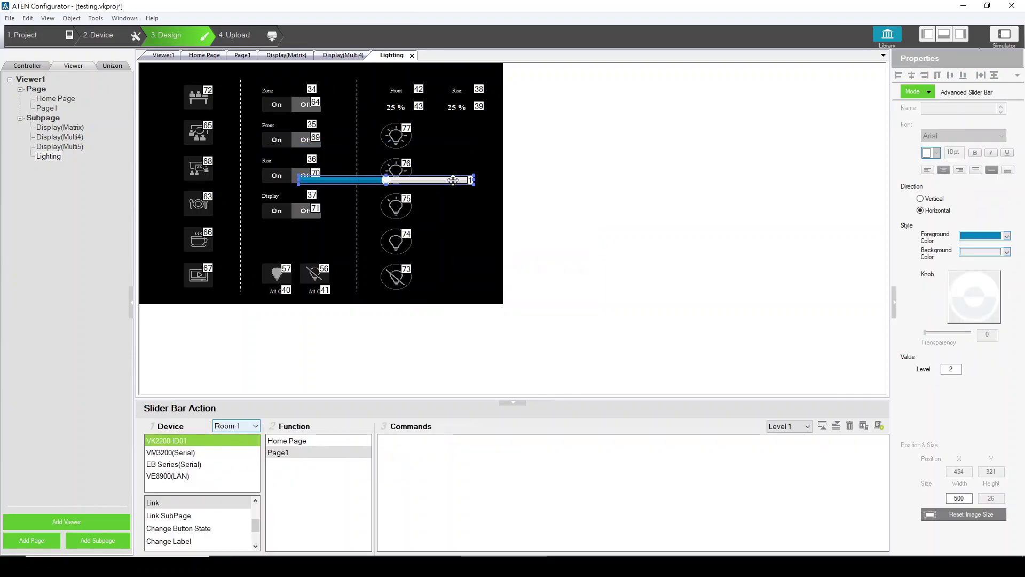
pyautogui.click(931, 200)
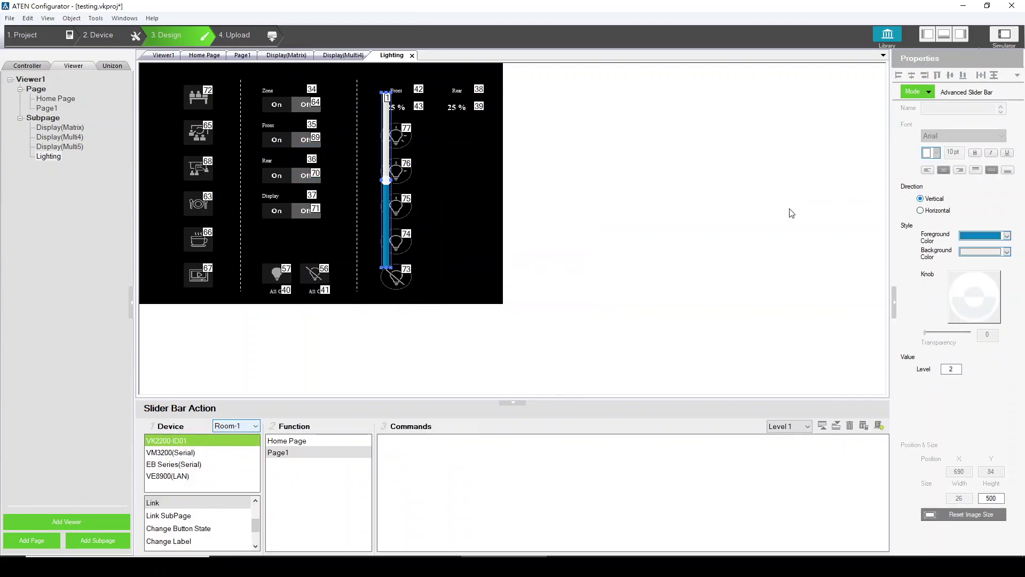
pyautogui.moveTo(386, 127); pyautogui.dragTo(463, 148)
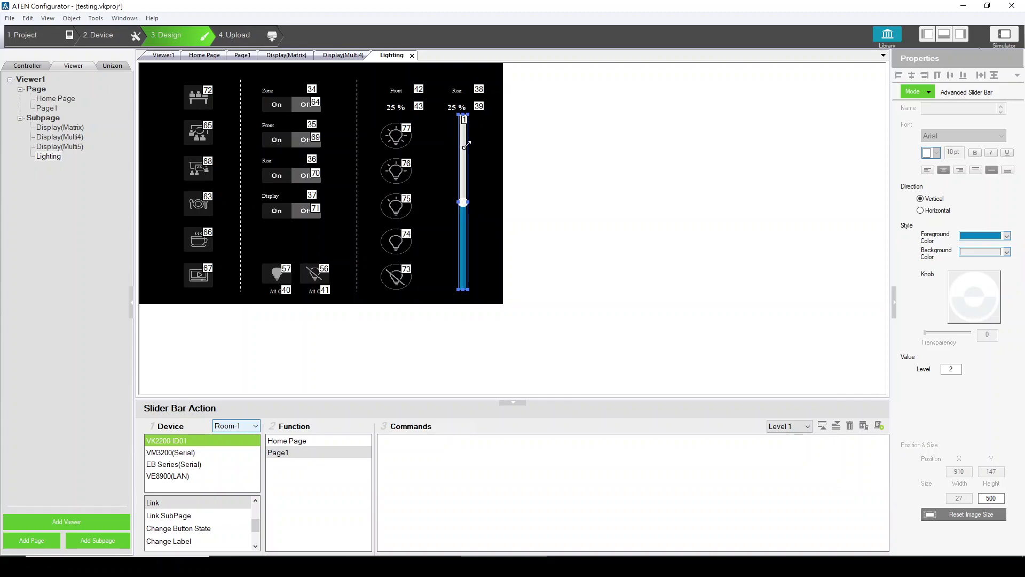
pyautogui.moveTo(466, 130); pyautogui.dragTo(454, 172)
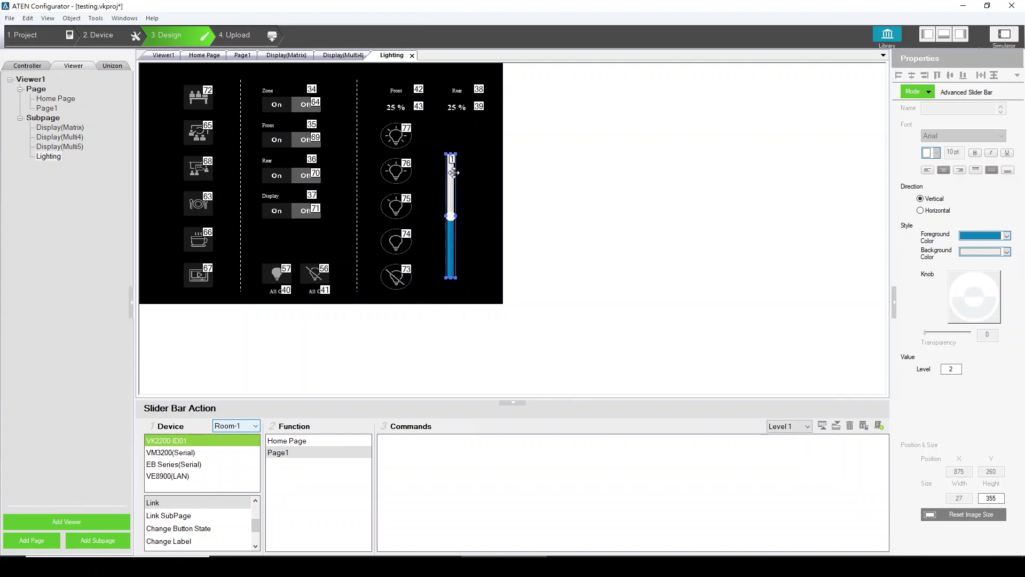
# Step: Duplicate the vertical slider bar and place the copy beside the original at the same height
pyautogui.click(488, 195)
pyautogui.hotkey('ctrl', 'v')
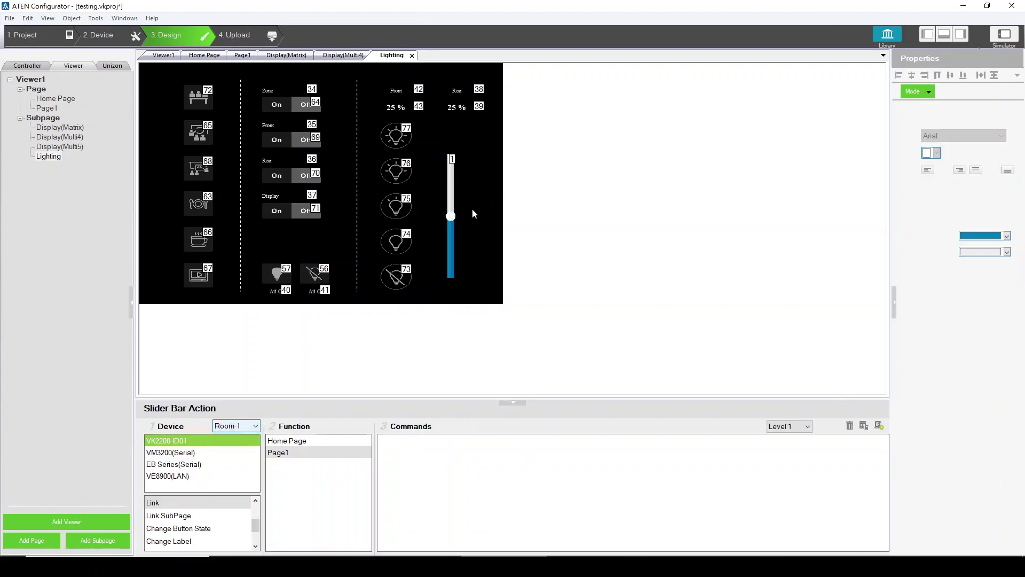
pyautogui.moveTo(455, 211); pyautogui.dragTo(478, 174)
pyautogui.click(496, 146)
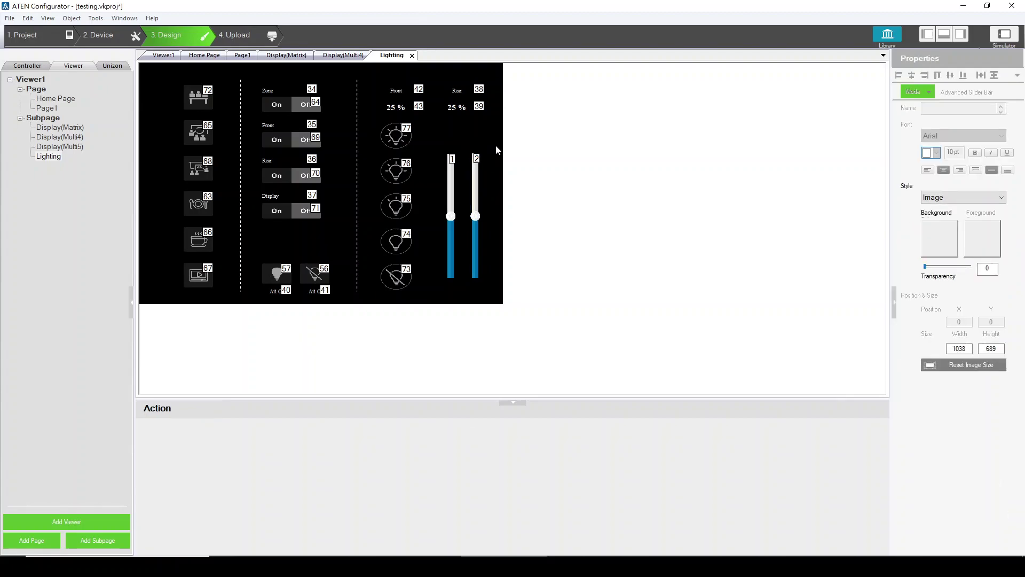
# Step: Run the simulator to test the START MEETING button's confirmation dialog and page link, and close it
pyautogui.click(1011, 37)
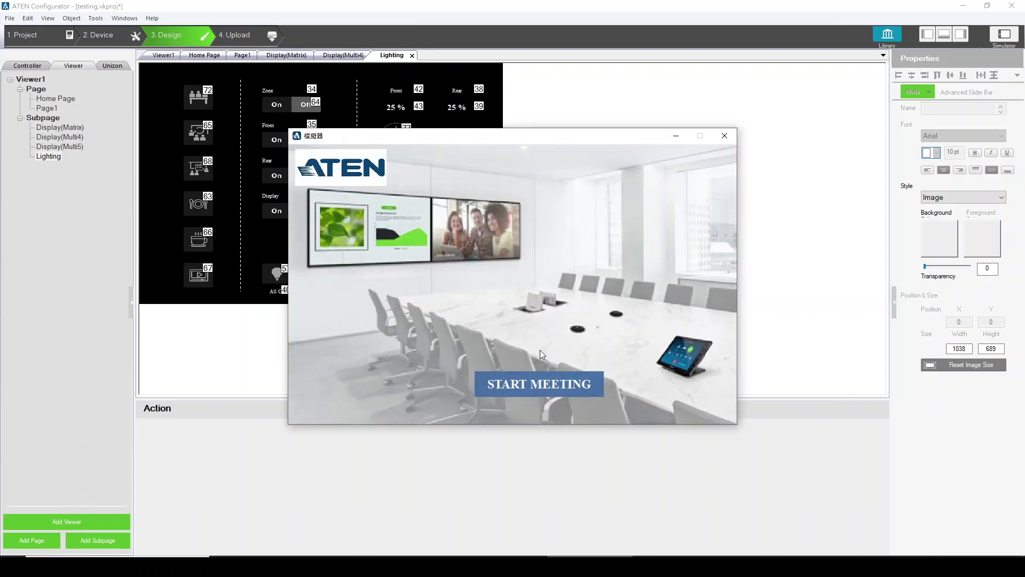
pyautogui.click(527, 386)
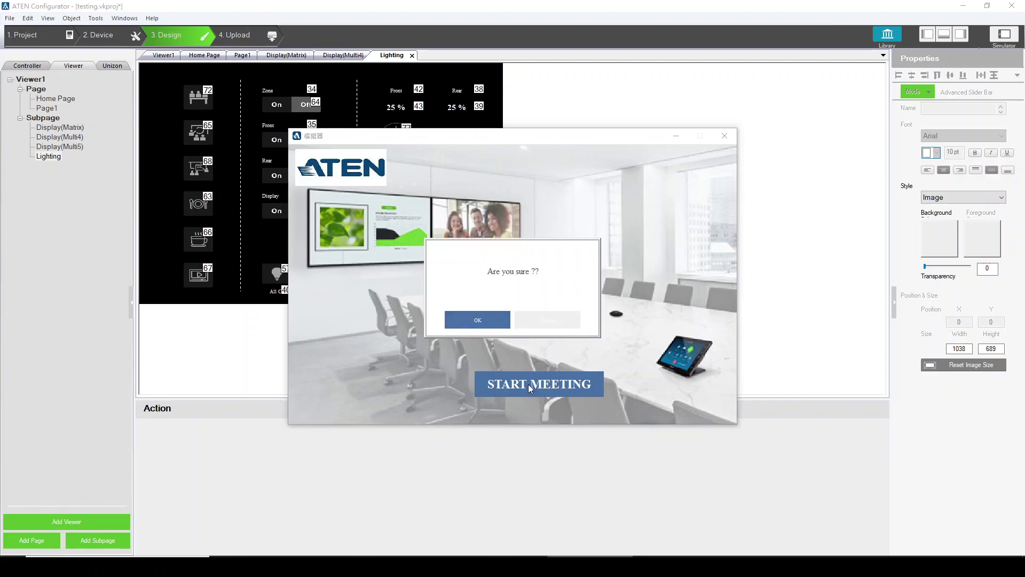
pyautogui.click(476, 321)
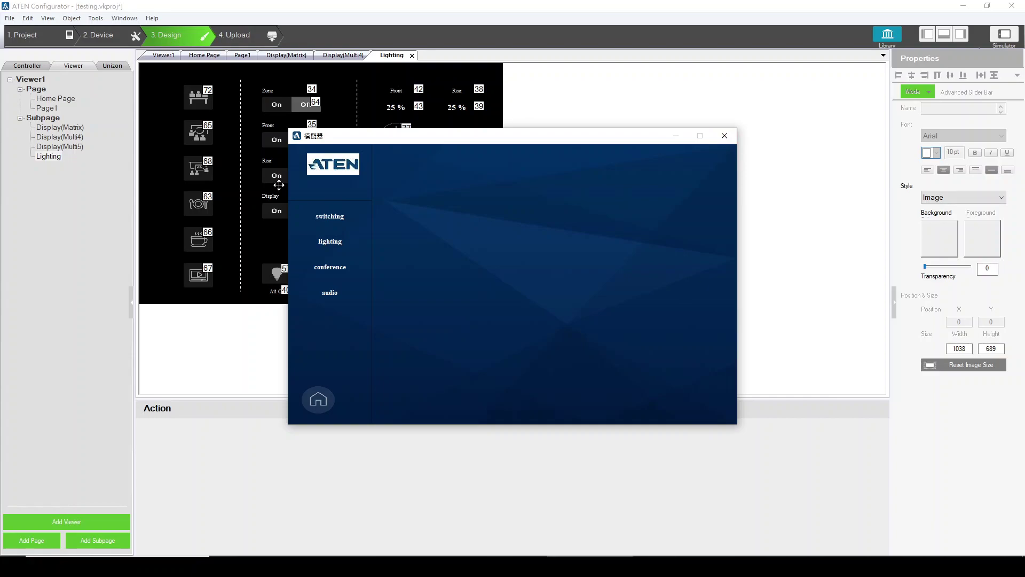
pyautogui.click(725, 136)
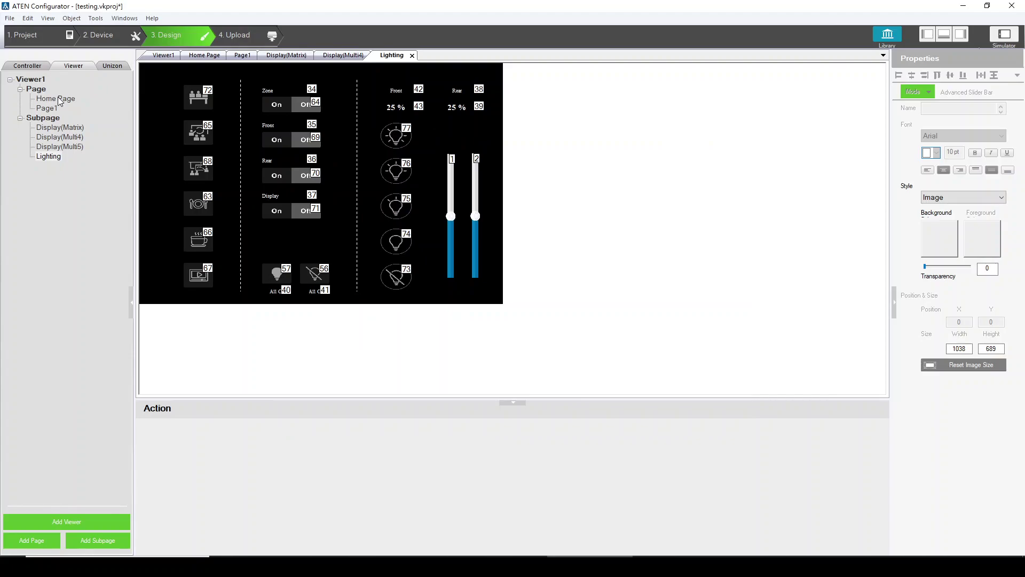
# Step: Enable the "please wait" message for the START MEETING button's action on the Home Page
pyautogui.doubleClick(67, 101)
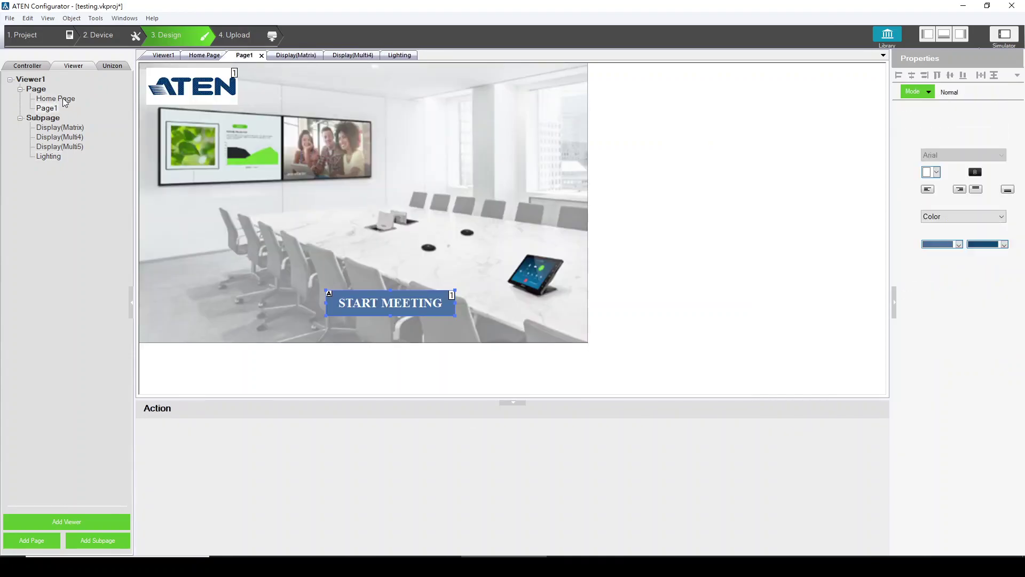
pyautogui.click(430, 305)
pyautogui.click(952, 109)
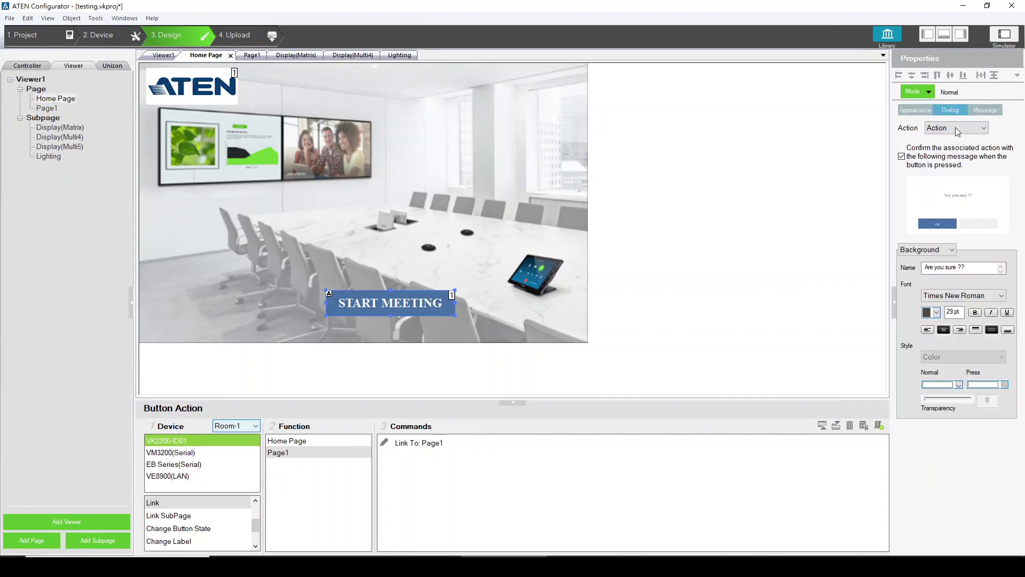
pyautogui.click(986, 110)
pyautogui.click(902, 156)
# Step: Simulate the interface, confirming START MEETING, opening the switching and audio subpages, and testing both sliders
pyautogui.click(1005, 35)
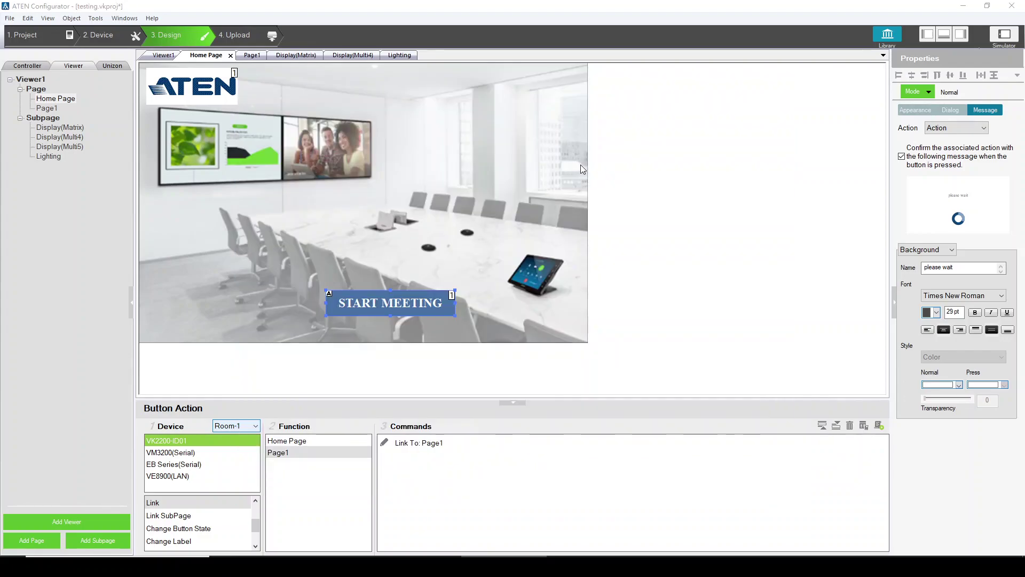
pyautogui.click(547, 385)
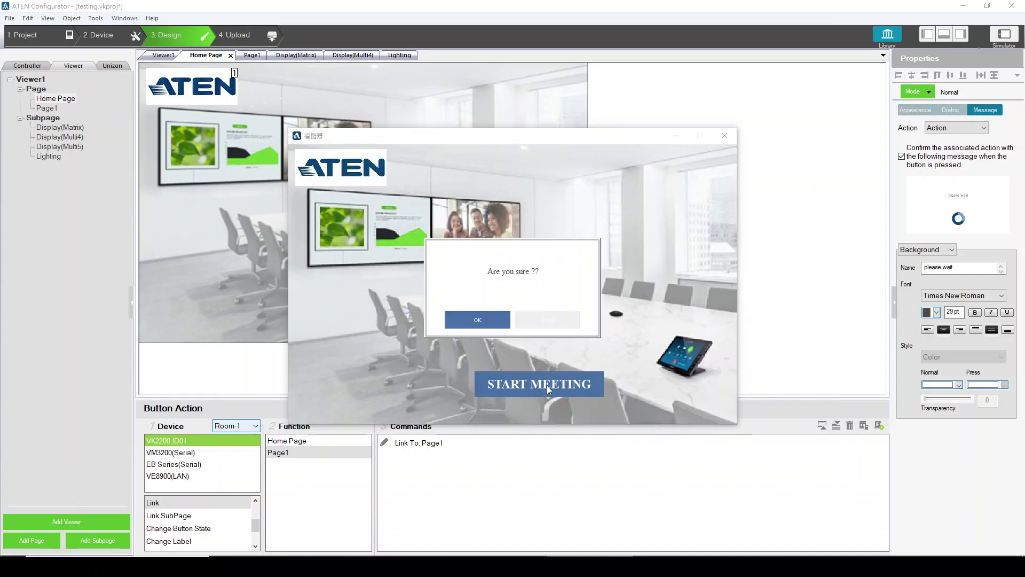
pyautogui.click(486, 322)
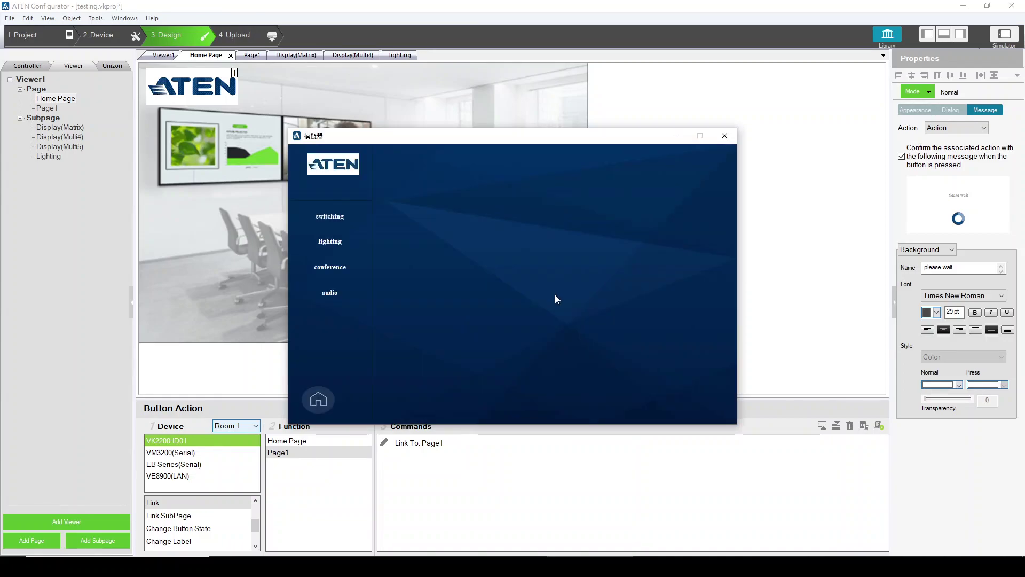
pyautogui.click(336, 219)
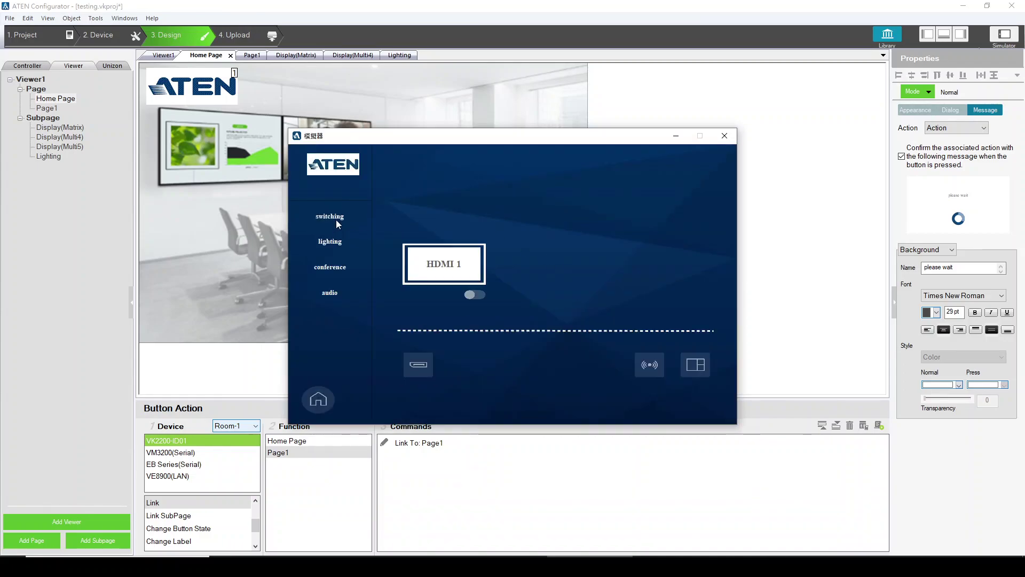
pyautogui.click(331, 295)
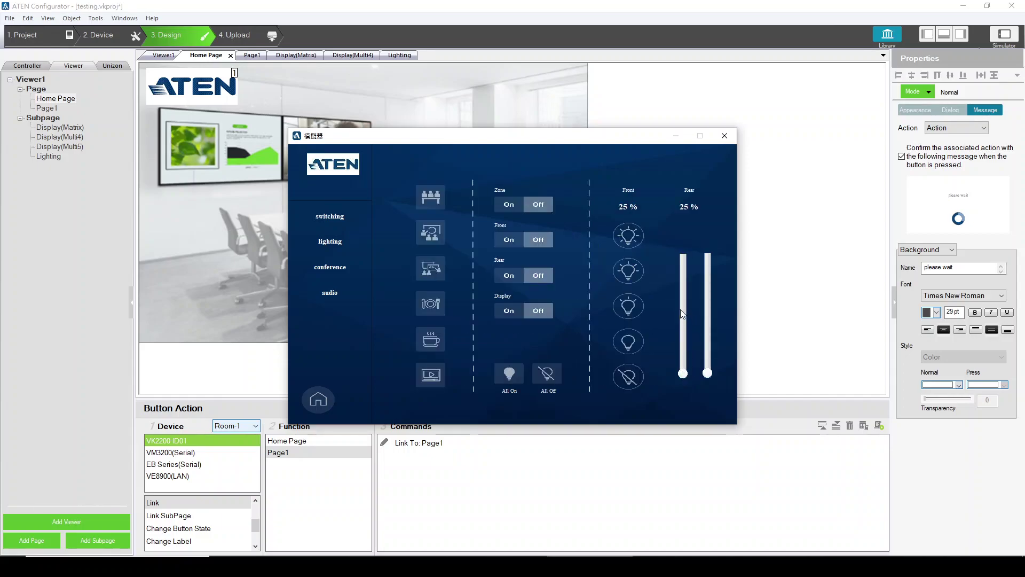
pyautogui.click(681, 309)
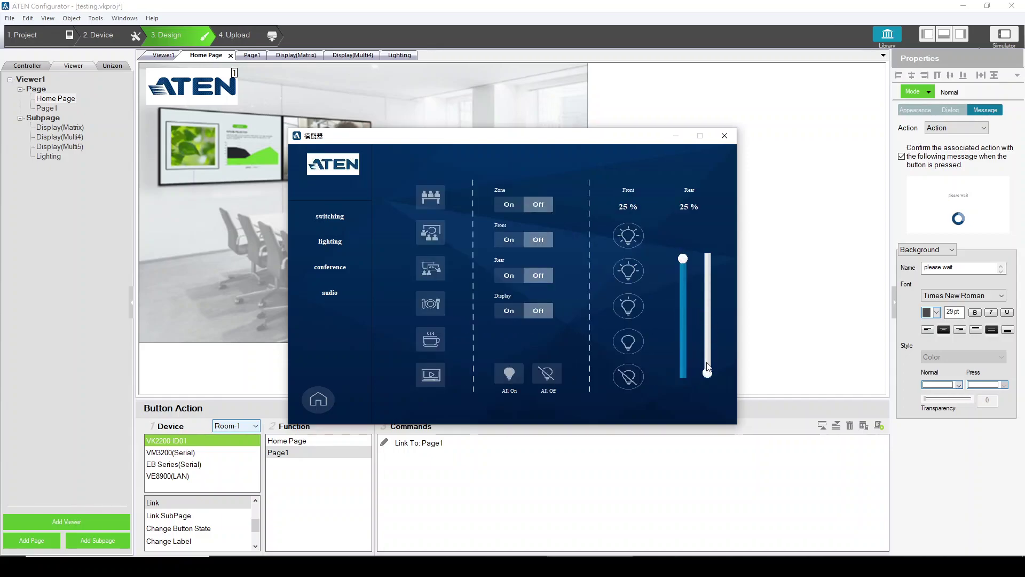
pyautogui.click(710, 321)
pyautogui.click(687, 324)
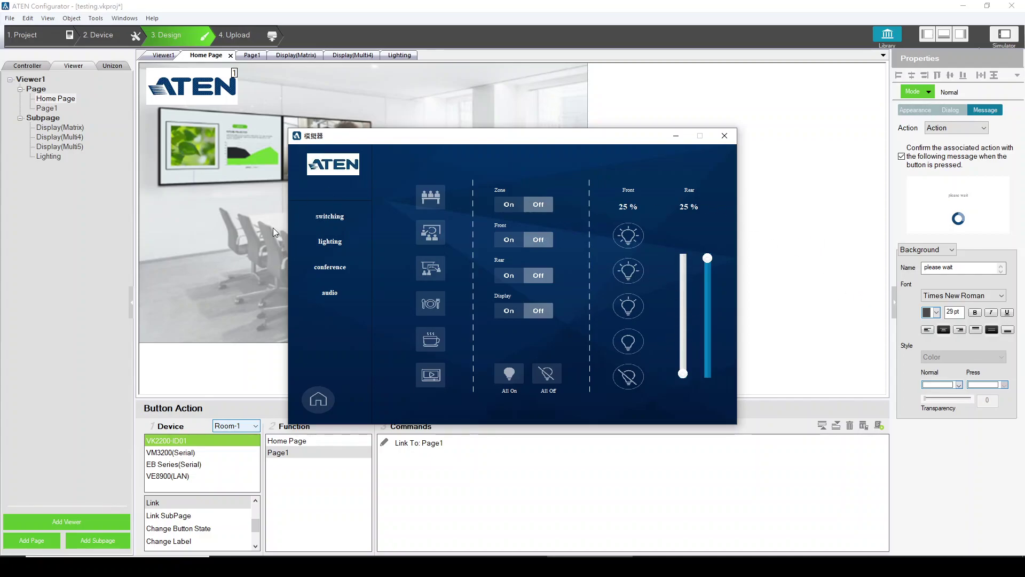
# Step: Set the level of the first slider bar on the Lighting subpage to 10 and the second to 20
pyautogui.doubleClick(51, 159)
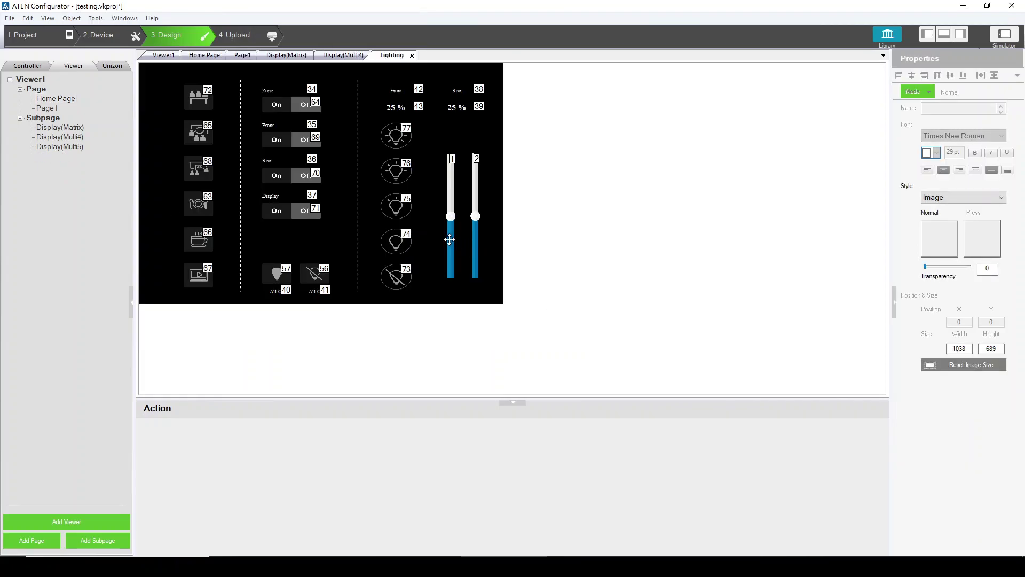
pyautogui.click(449, 240)
pyautogui.doubleClick(944, 368)
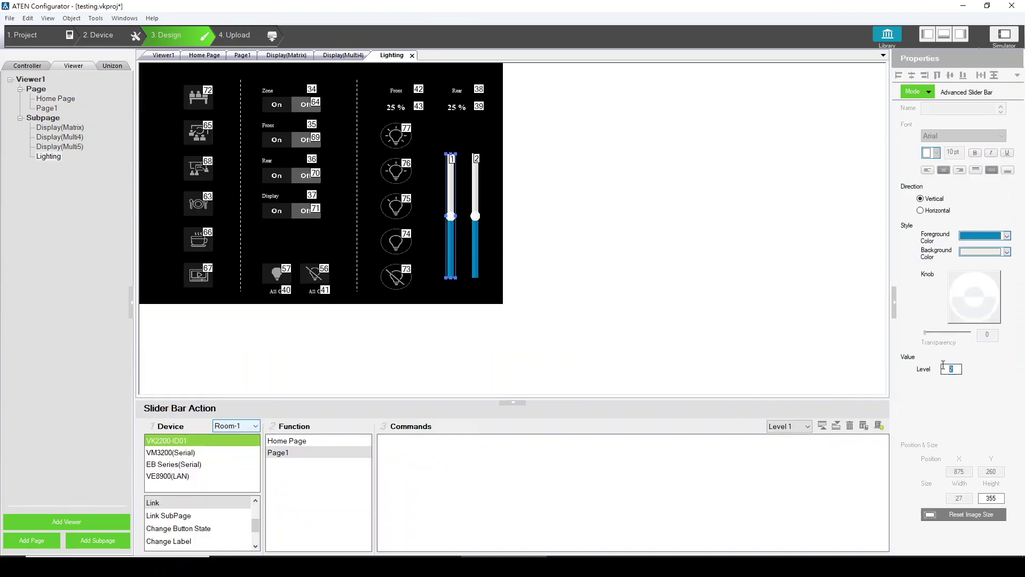
pyautogui.write('10')
pyautogui.click(475, 254)
pyautogui.doubleClick(948, 368)
pyautogui.write('20')
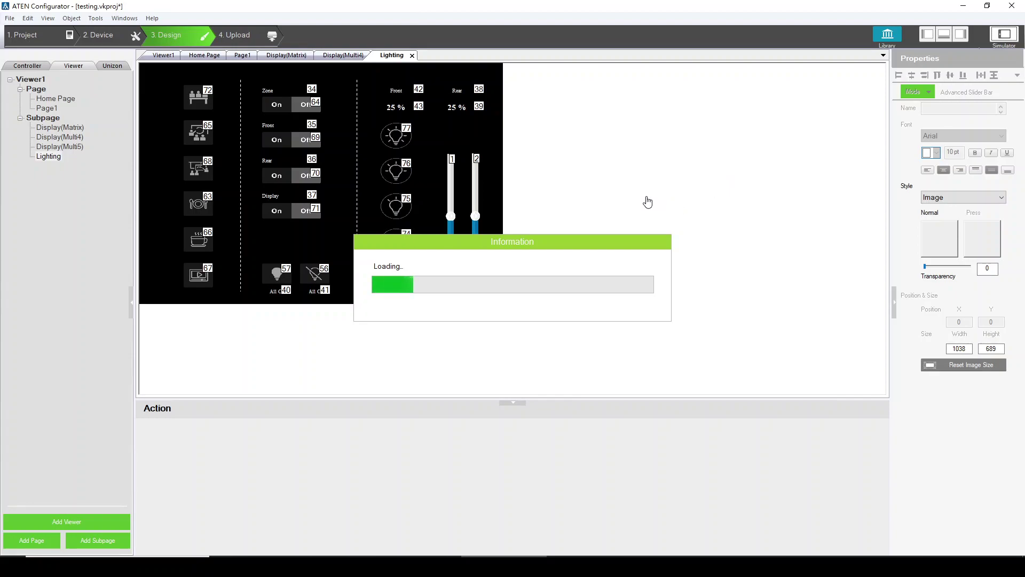
# Step: Rerun the simulator, confirm START MEETING, open the audio subpage and test both sliders at intermediate levels
pyautogui.click(596, 327)
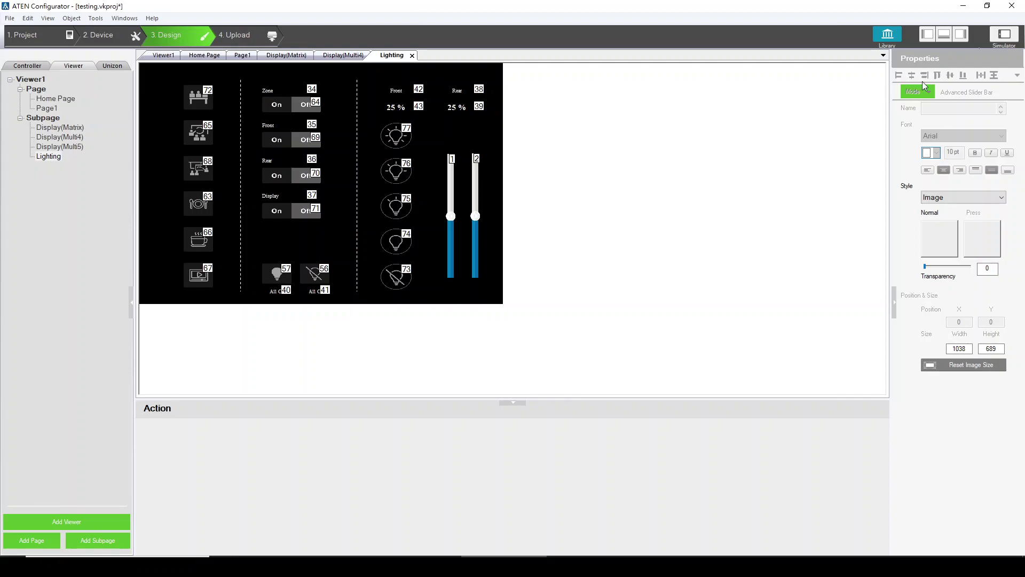
pyautogui.click(1004, 35)
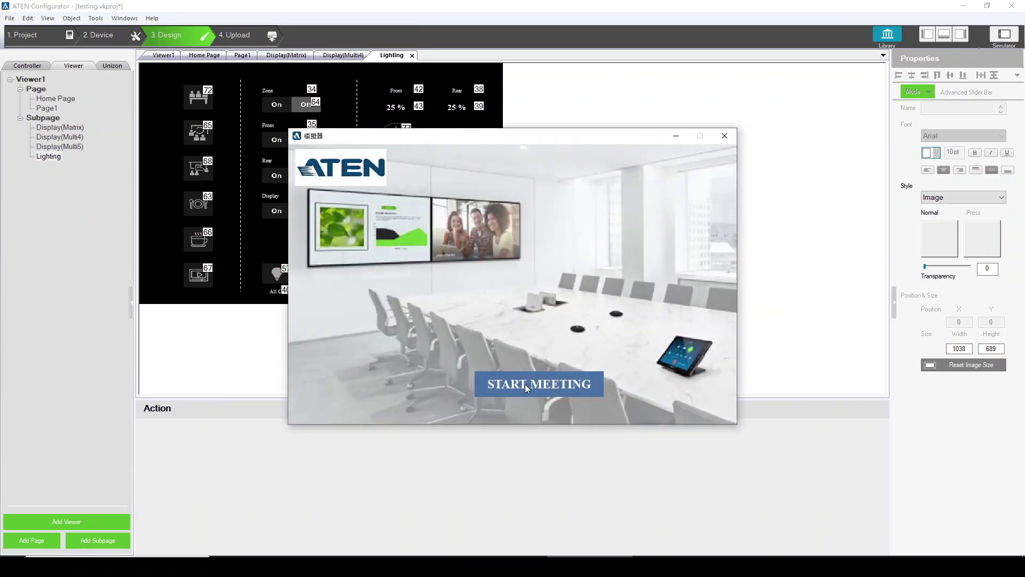
pyautogui.click(529, 387)
pyautogui.click(481, 320)
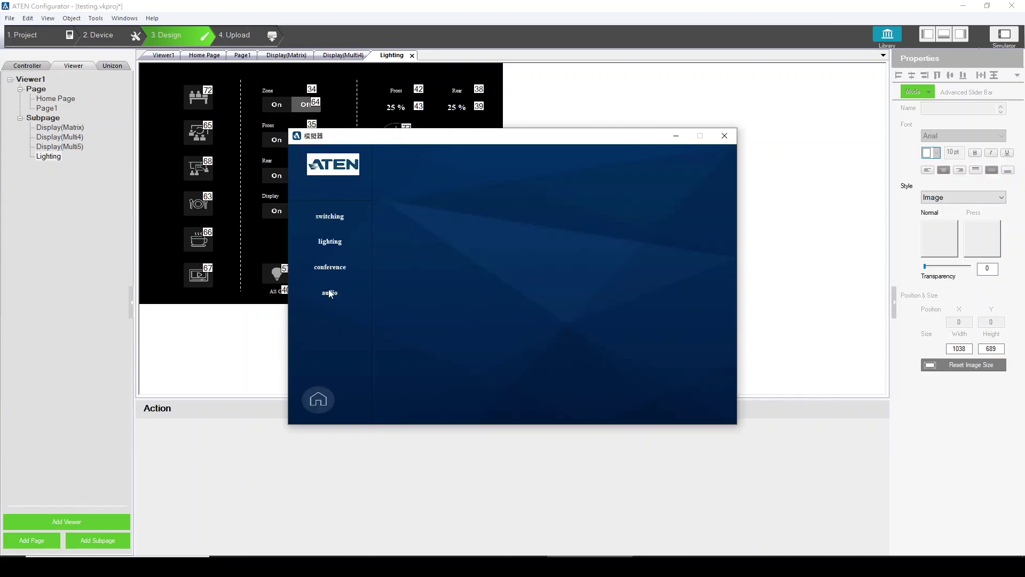
pyautogui.click(330, 293)
pyautogui.moveTo(684, 373); pyautogui.dragTo(684, 350)
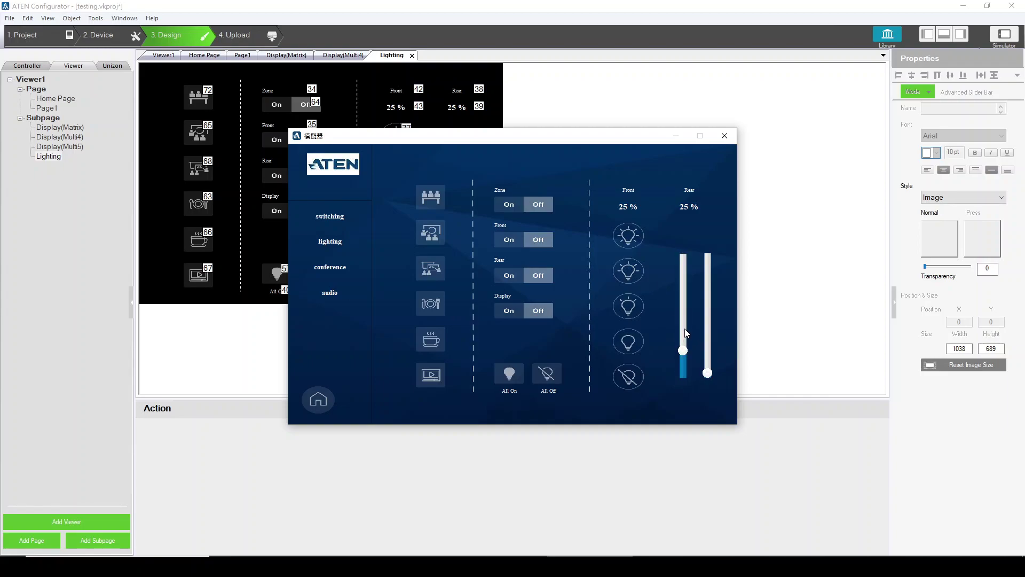
pyautogui.moveTo(684, 319); pyautogui.dragTo(683, 281)
pyautogui.moveTo(707, 373); pyautogui.dragTo(700, 293)
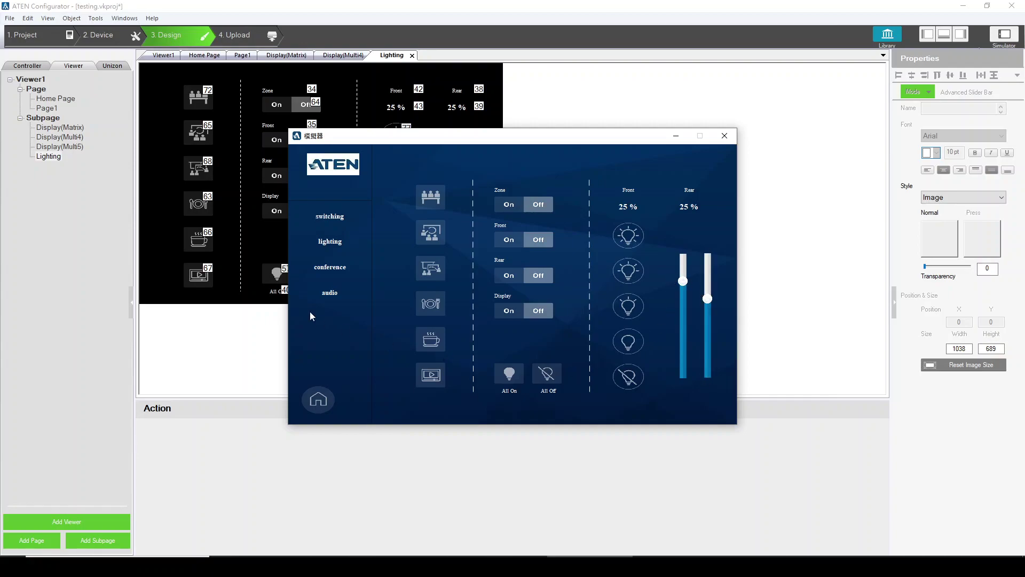
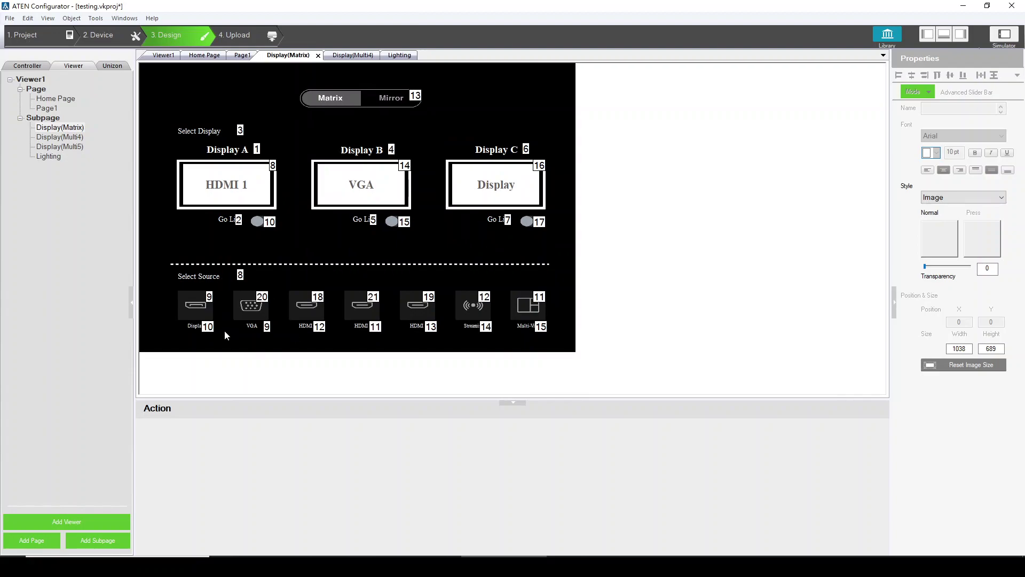
# Step: Assign the VM3200(Serial) command switching Input 01 to all outputs, Address all, to the first source button on Display(Matrix)
pyautogui.click(201, 304)
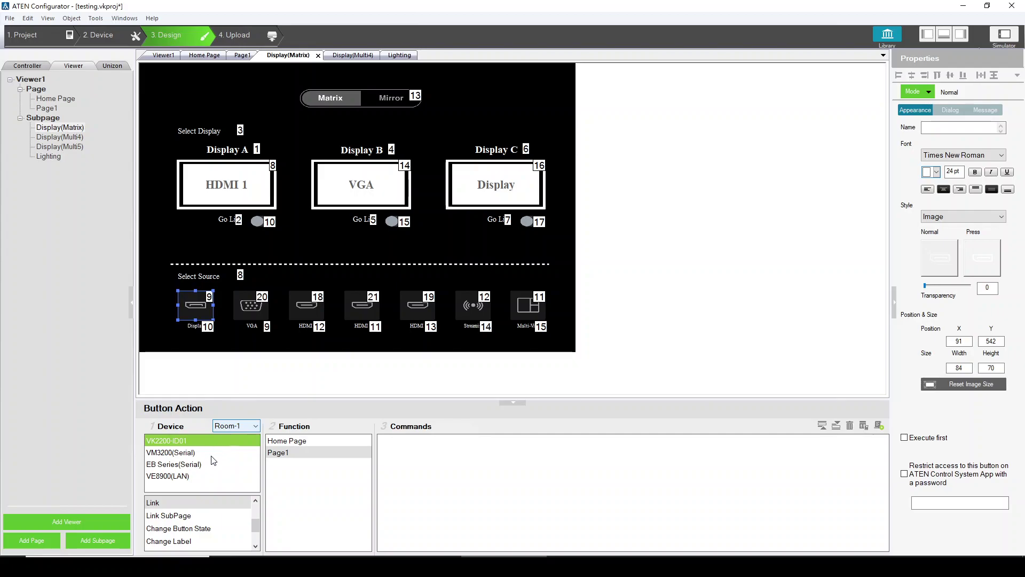
pyautogui.click(192, 453)
pyautogui.click(195, 468)
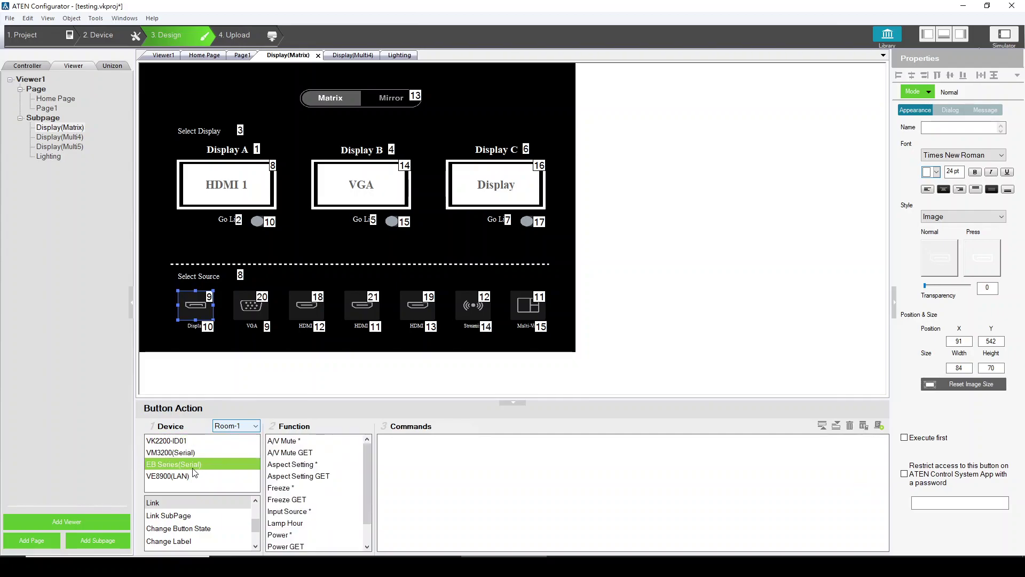
pyautogui.click(191, 442)
pyautogui.click(194, 454)
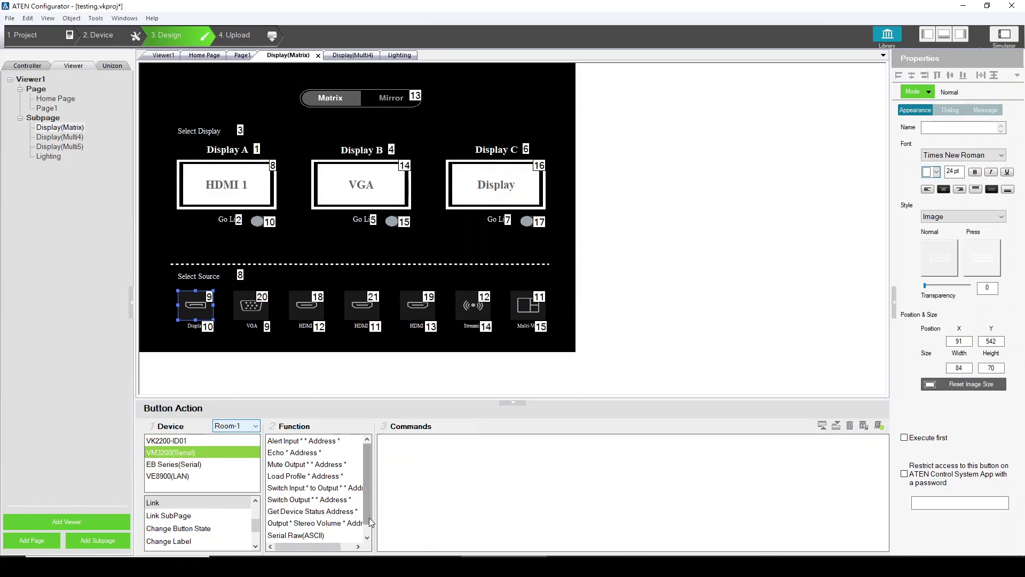
pyautogui.doubleClick(315, 487)
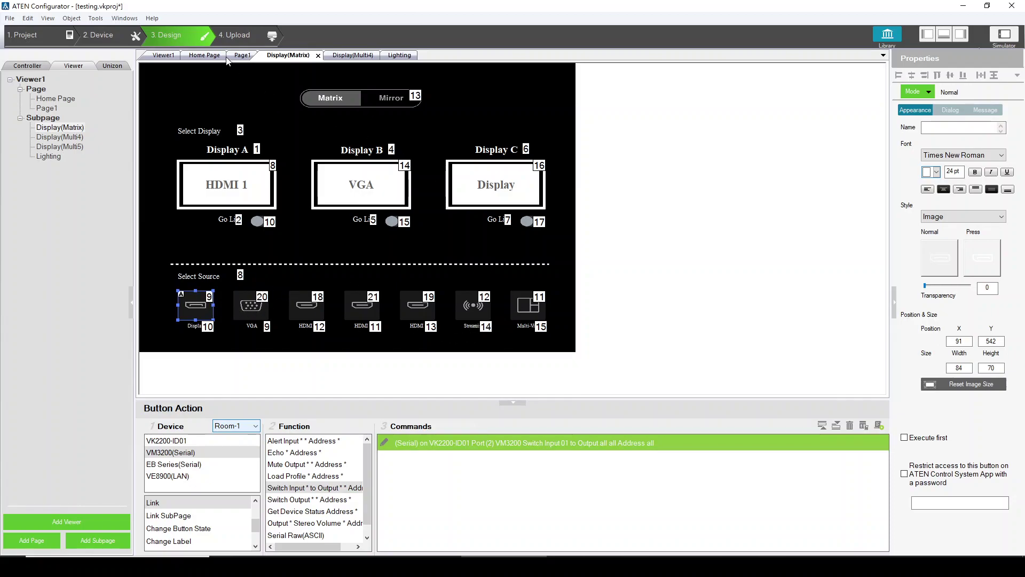
# Step: Search for the upload target controller by IP address 10.3.66.220
pyautogui.click(237, 35)
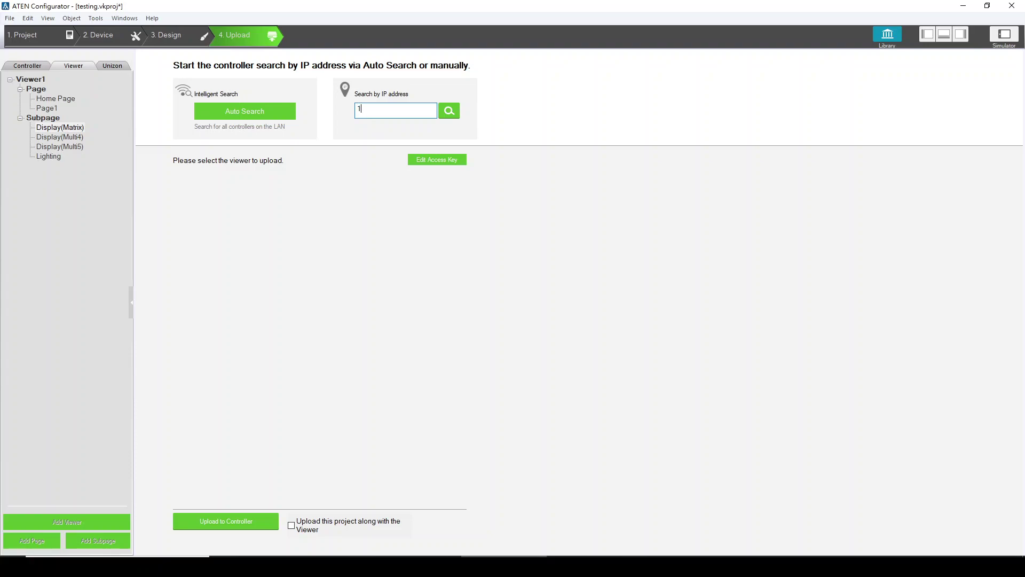
pyautogui.write('10.3.66.220')
pyautogui.click(449, 111)
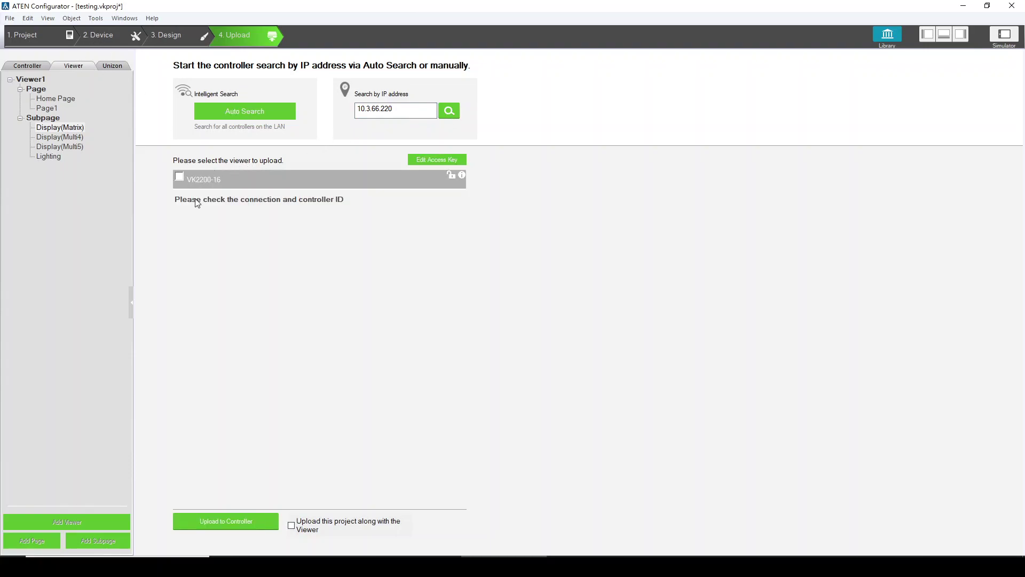
# Step: Change the project's VK2200 controller ID to ID16 in the device configuration
pyautogui.click(95, 35)
pyautogui.click(48, 80)
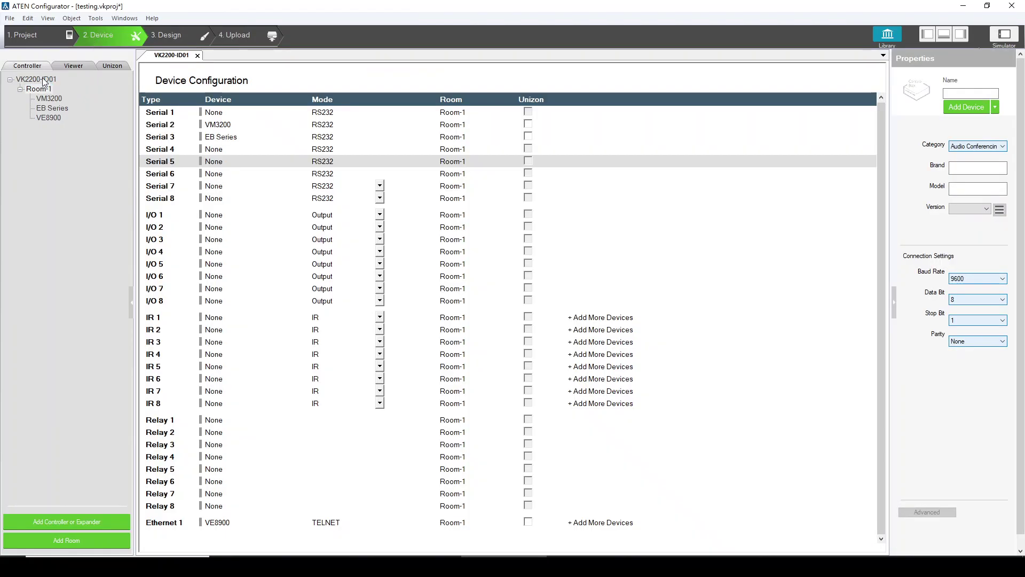
pyautogui.click(952, 153)
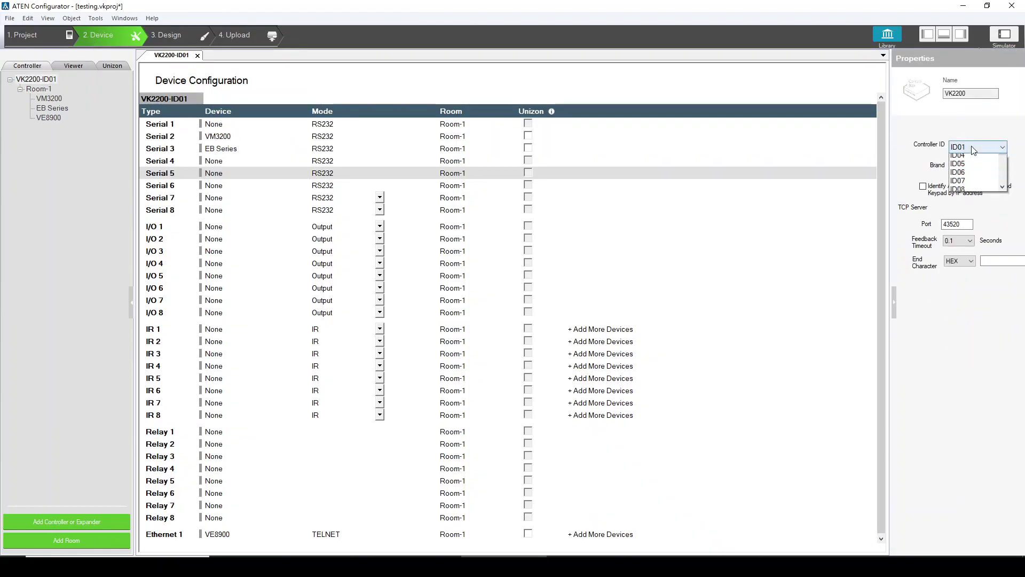
pyautogui.scroll(-3, 977, 187)
pyautogui.click(962, 209)
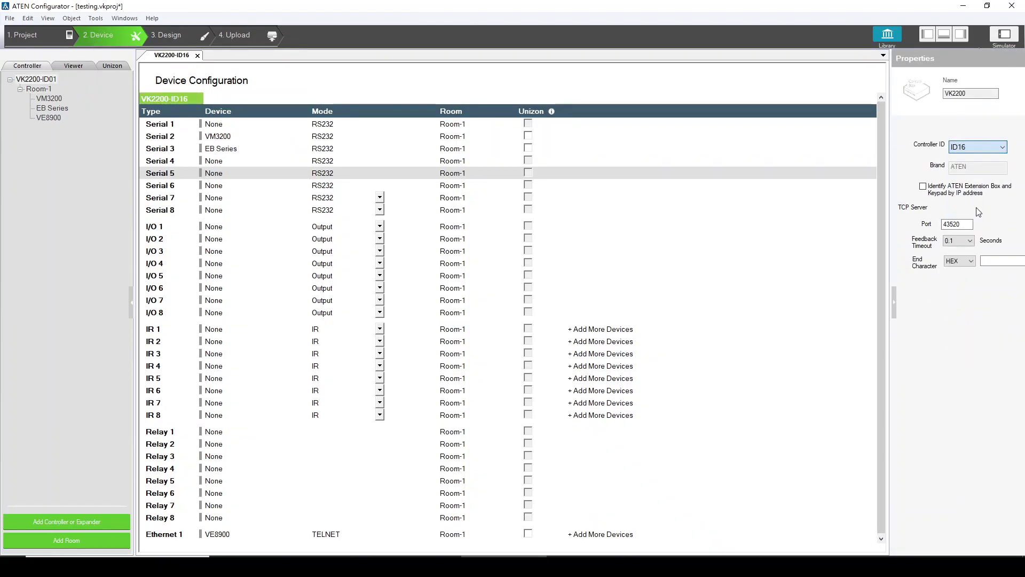
# Step: Upload Viewer1 to the VK2200-ID16 controller and dismiss the status report
pyautogui.click(233, 35)
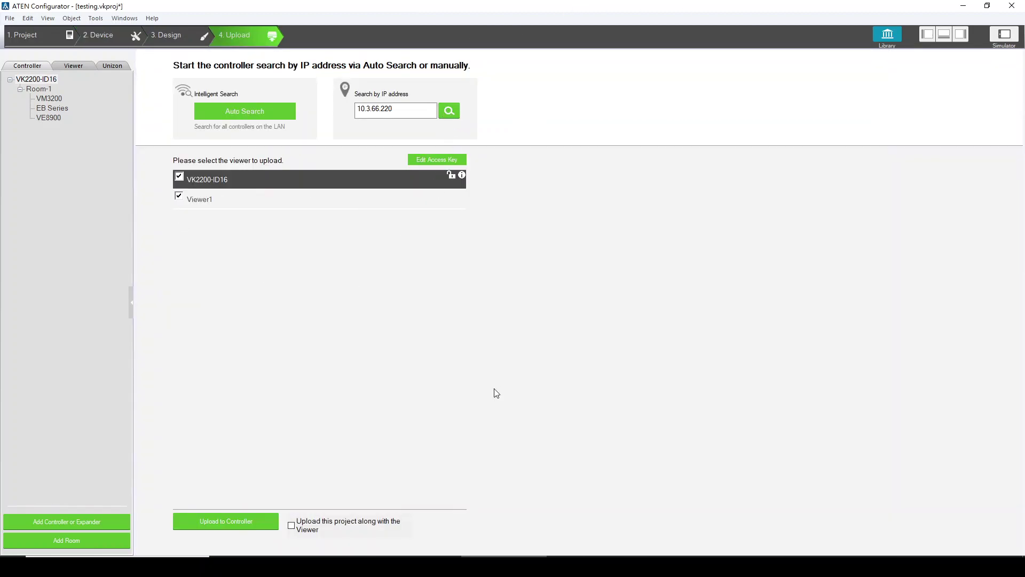
pyautogui.click(225, 522)
pyautogui.click(230, 519)
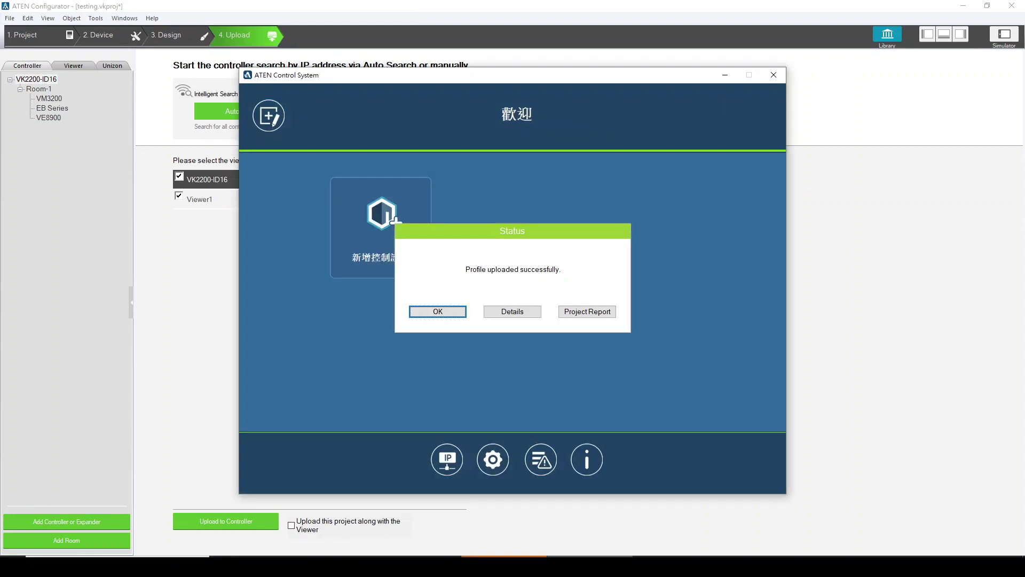
pyautogui.click(443, 315)
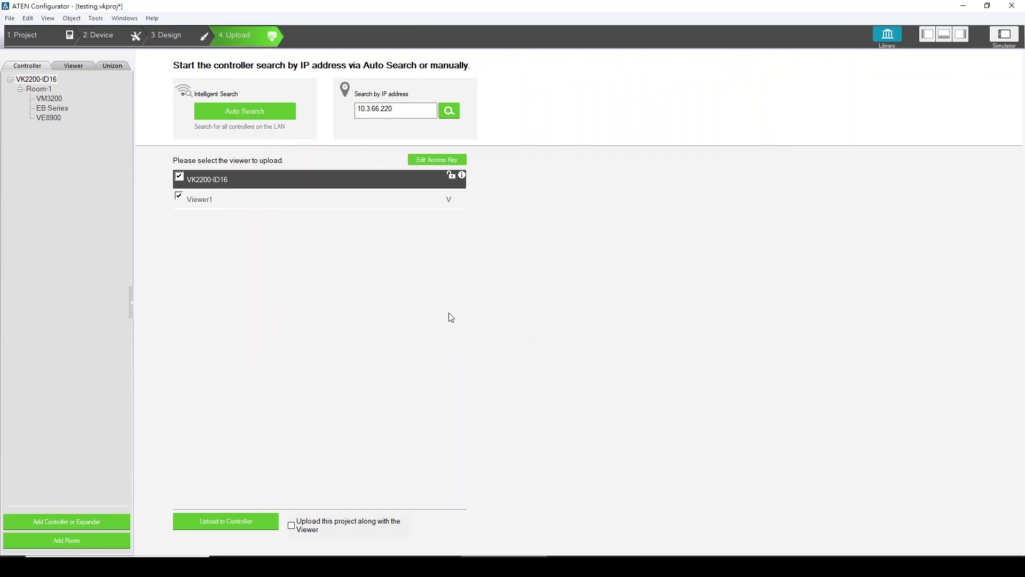
# Step: Switch to the ATEN Control System app, add a control device and search for the controller at 10.3.66.220
pyautogui.click(963, 6)
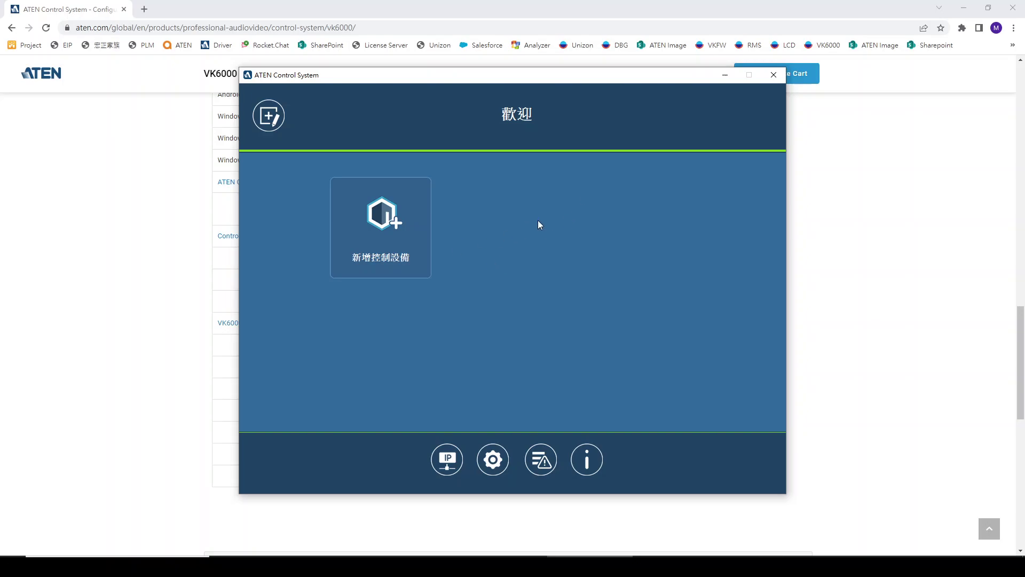
pyautogui.click(963, 8)
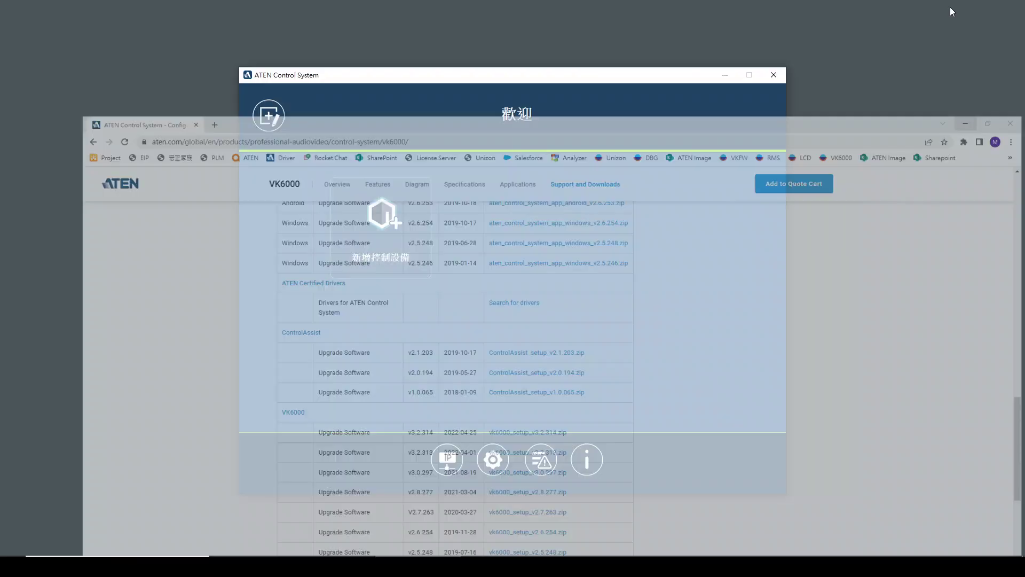
pyautogui.click(376, 239)
pyautogui.click(584, 205)
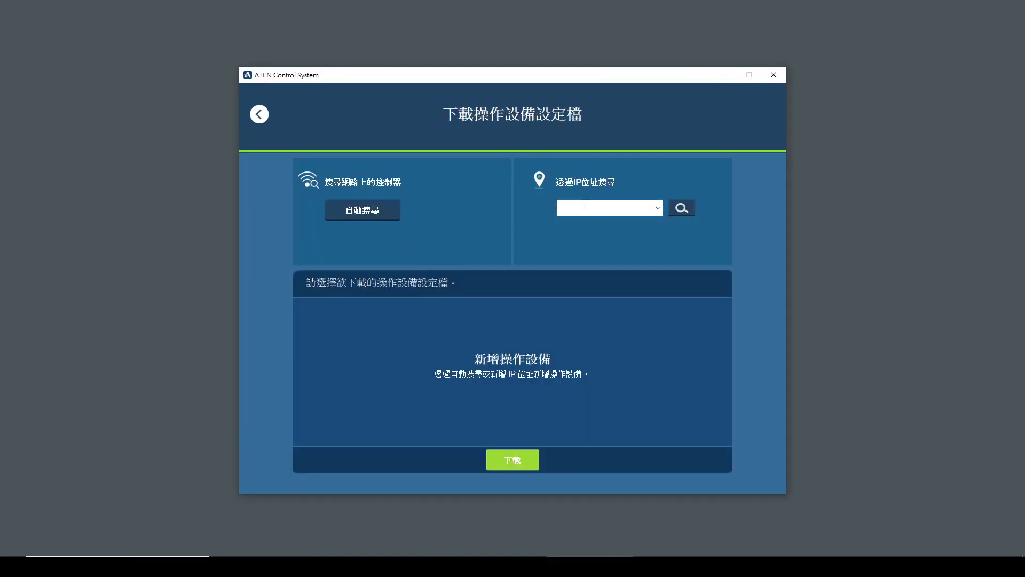
pyautogui.write('10.3.66.220')
pyautogui.click(677, 214)
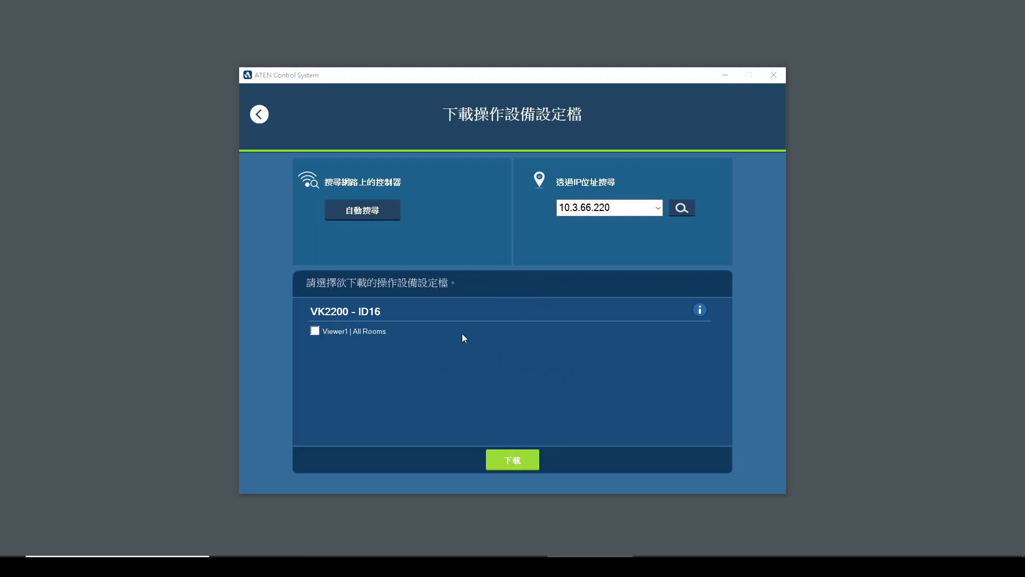
# Step: Download the Viewer1 | All Rooms profile from the VK2200 - ID16 controller
pyautogui.click(316, 335)
pyautogui.click(511, 463)
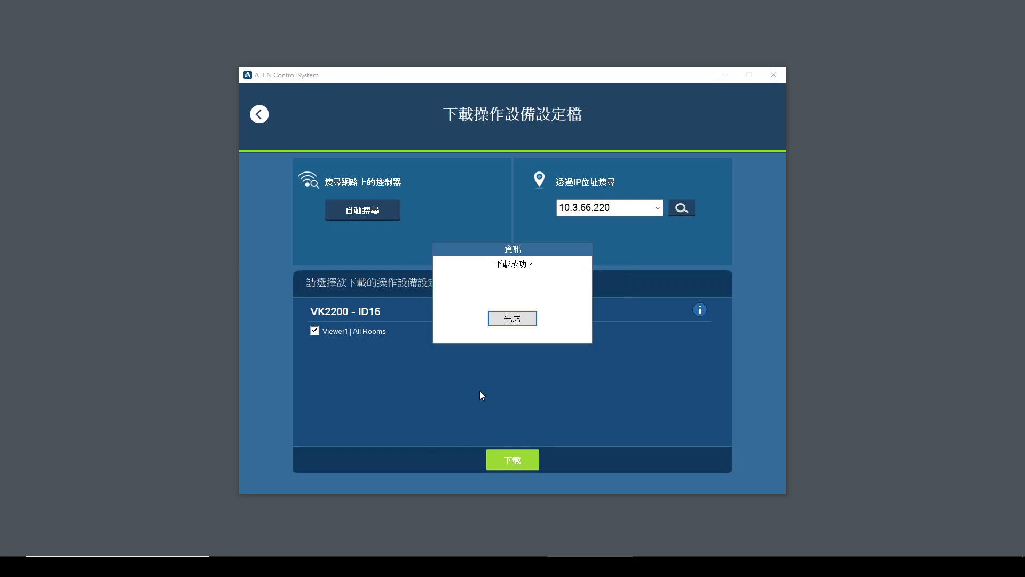
pyautogui.click(517, 318)
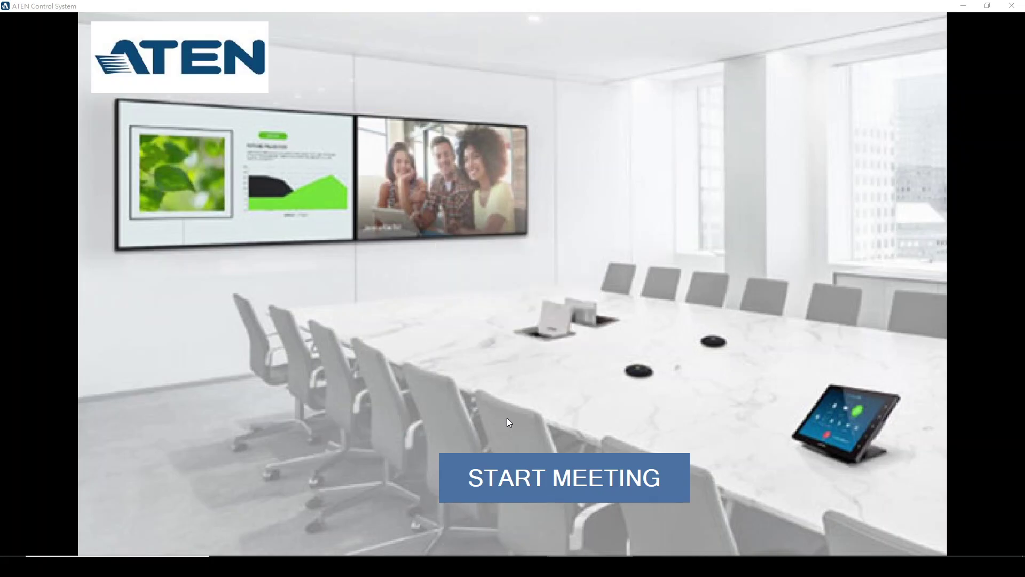
# Step: Test the downloaded viewer by confirming START MEETING and opening the switching and audio subpages
pyautogui.click(547, 477)
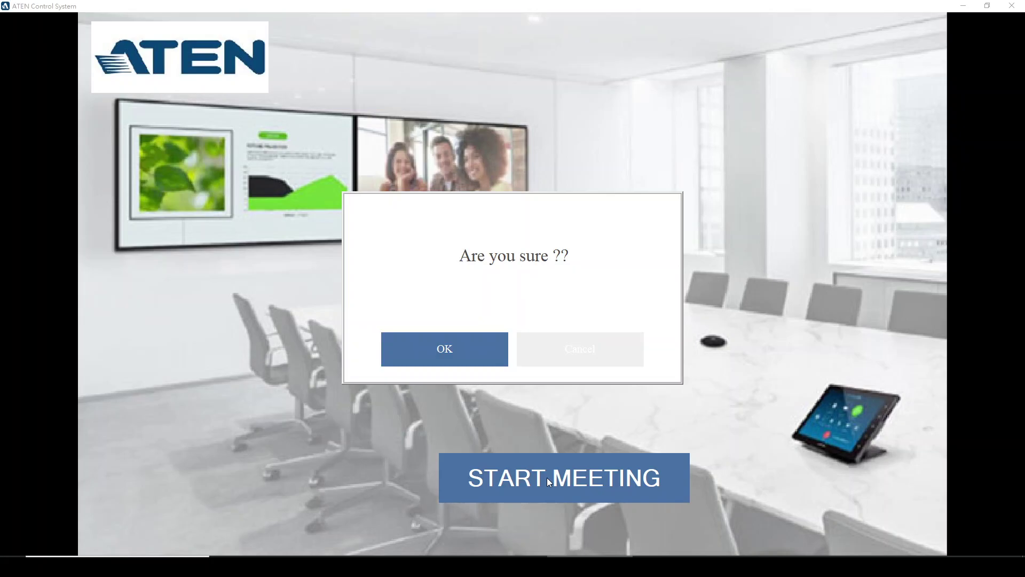
pyautogui.click(416, 364)
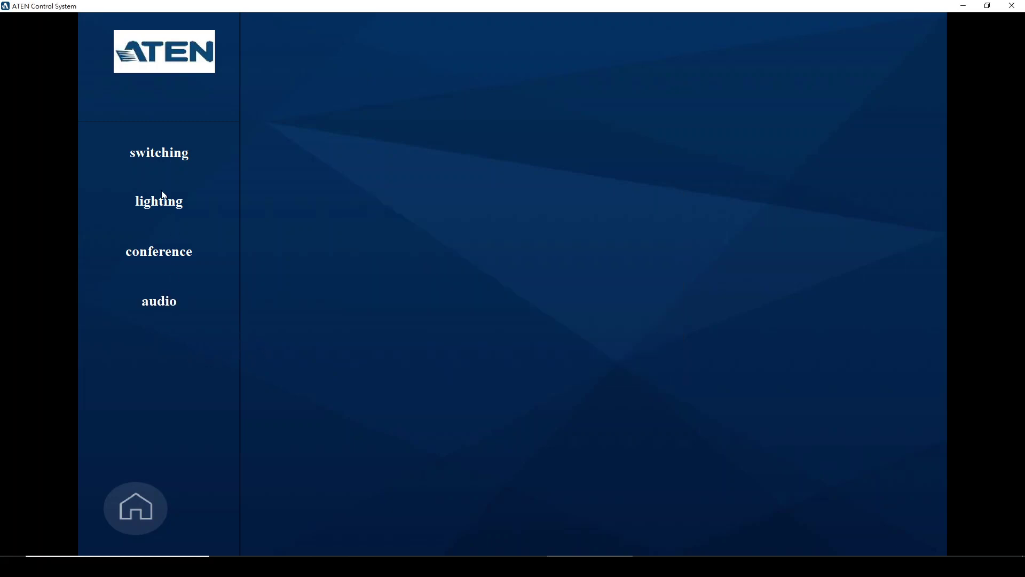
pyautogui.click(167, 161)
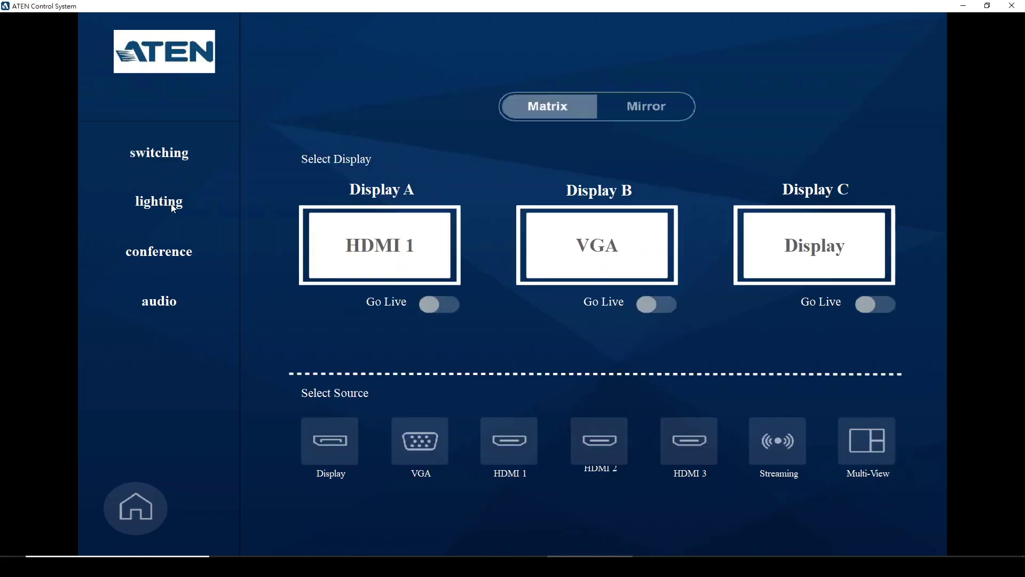
pyautogui.click(166, 305)
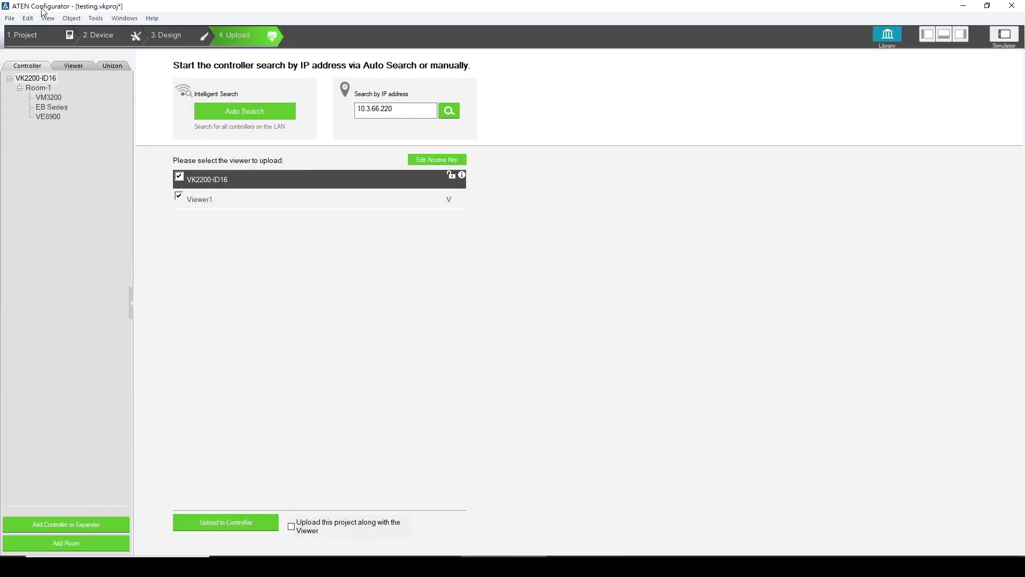
# Step: Return to ATEN Configurator and open the recent project ATEN_6F_0304_2_Final.vkproj
pyautogui.click(10, 17)
pyautogui.moveTo(93, 153)
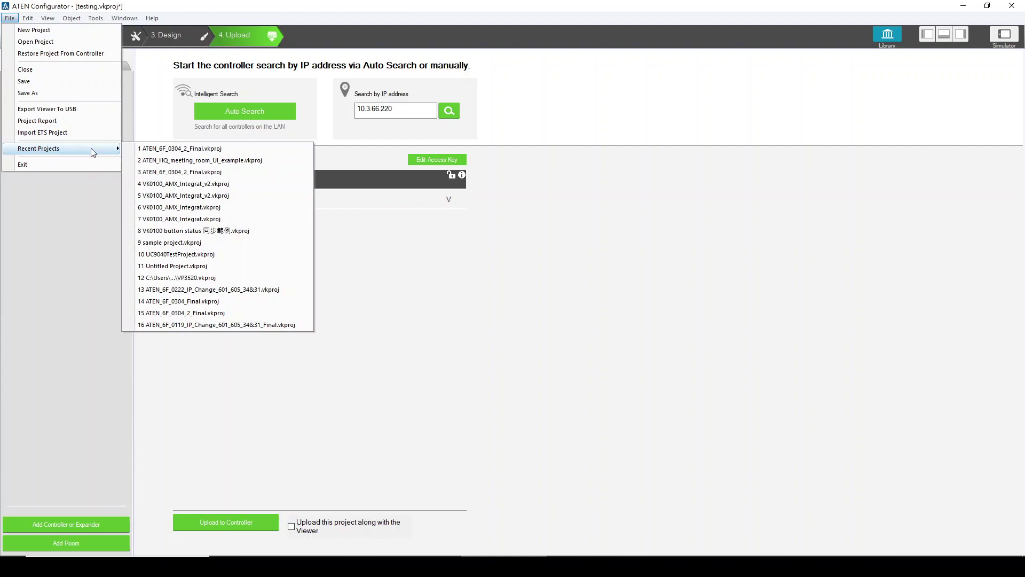
pyautogui.click(152, 160)
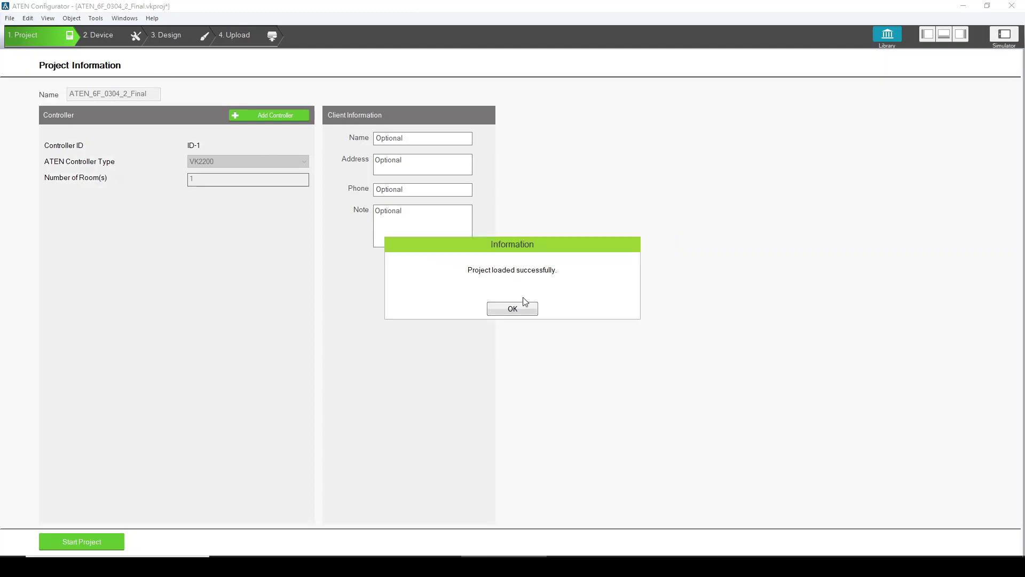
pyautogui.click(522, 311)
# Step: Examine the sample project's device configuration, including the Ethernet ports and the VK224, VK236 and VK258 expansion boxes
pyautogui.click(99, 34)
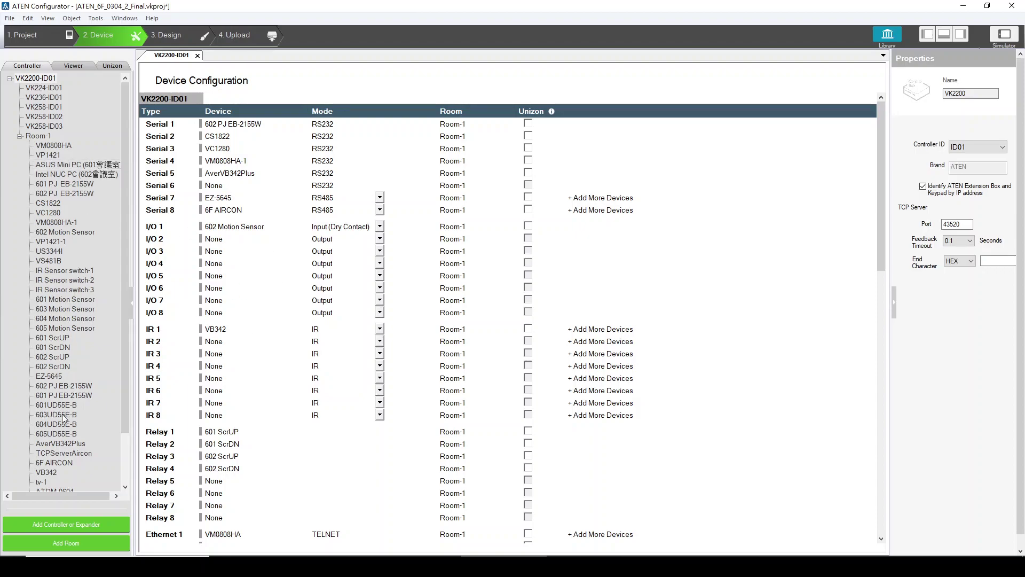
pyautogui.scroll(-6, 251, 395)
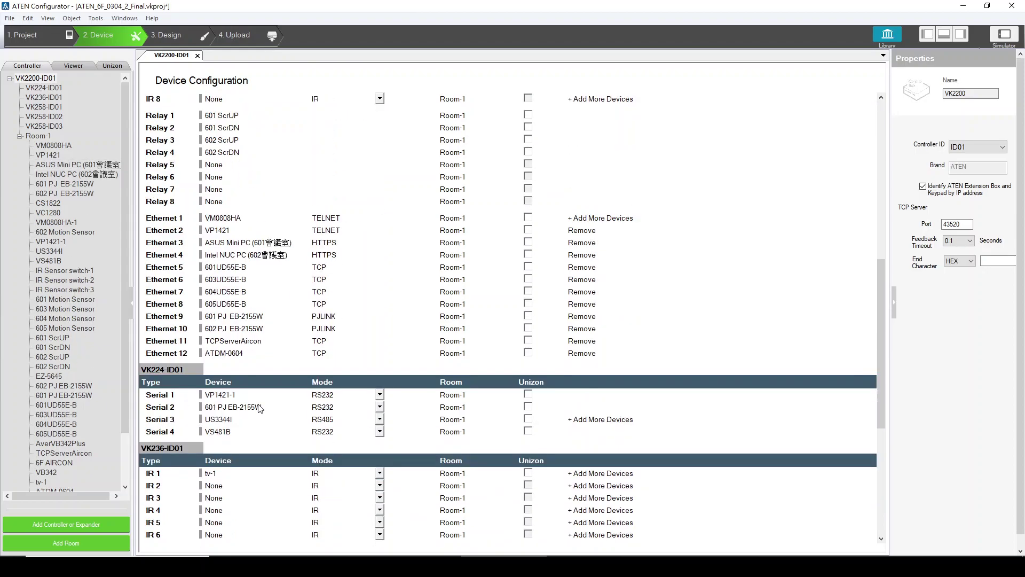
pyautogui.scroll(-2, 260, 408)
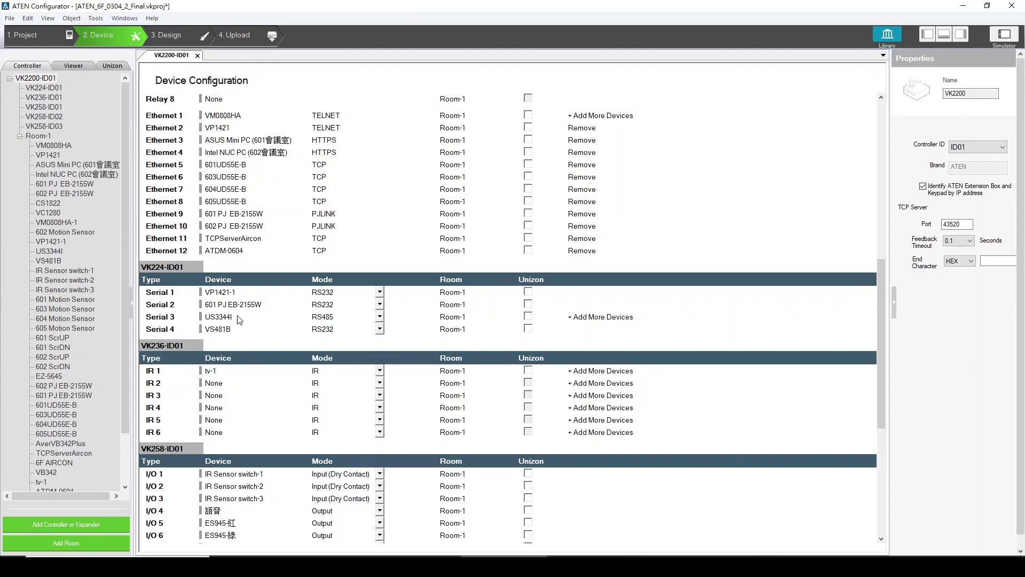
# Step: Show the page overview of viewer 604VK330 in the design stage and run it in the simulator
pyautogui.click(169, 38)
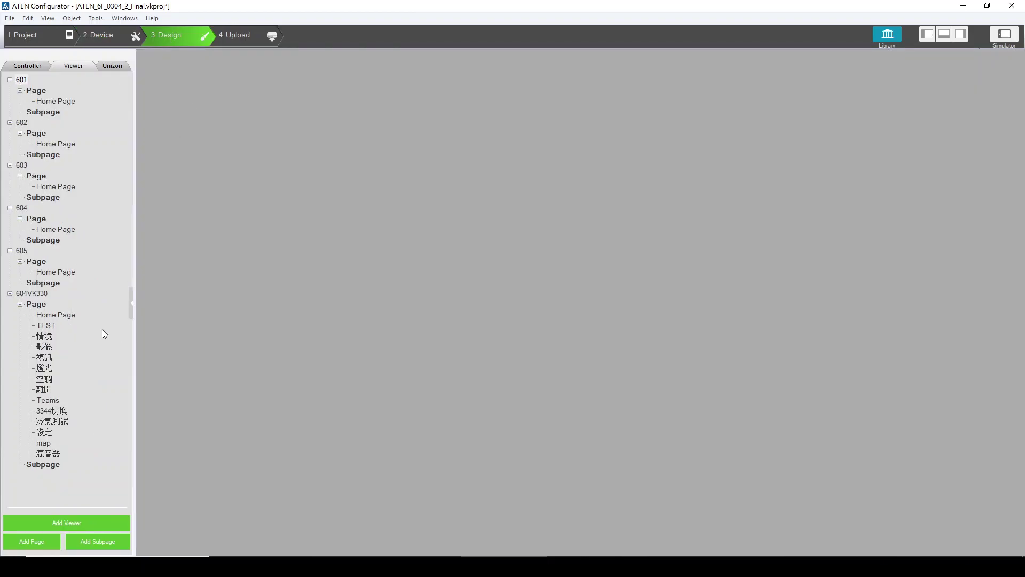
pyautogui.click(41, 295)
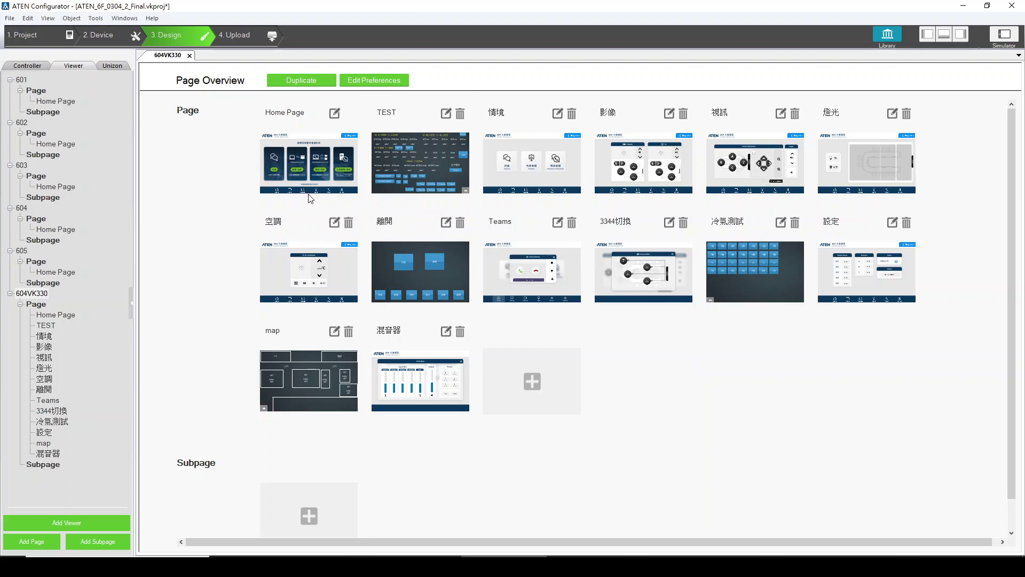
pyautogui.click(1001, 37)
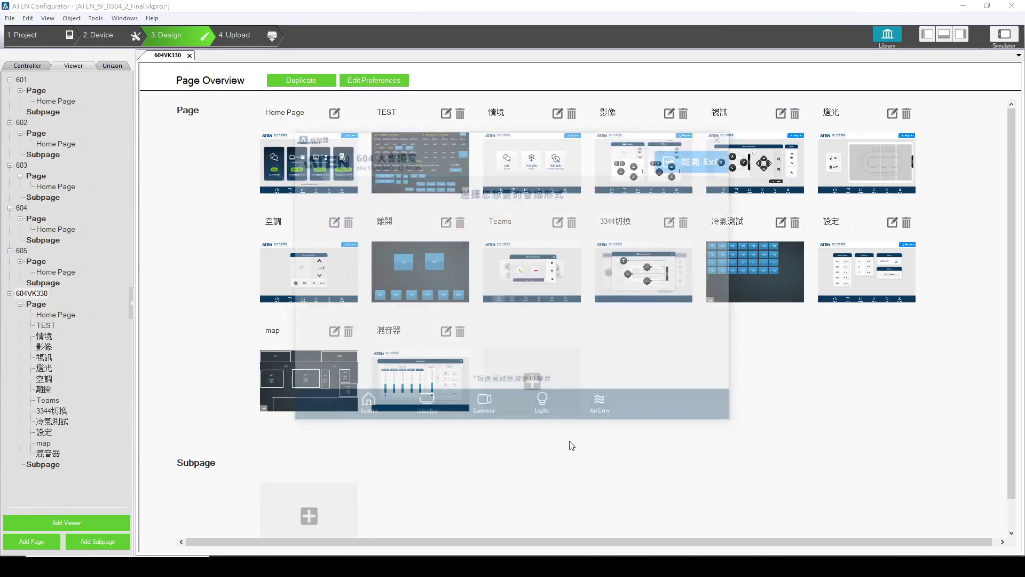
pyautogui.click(963, 6)
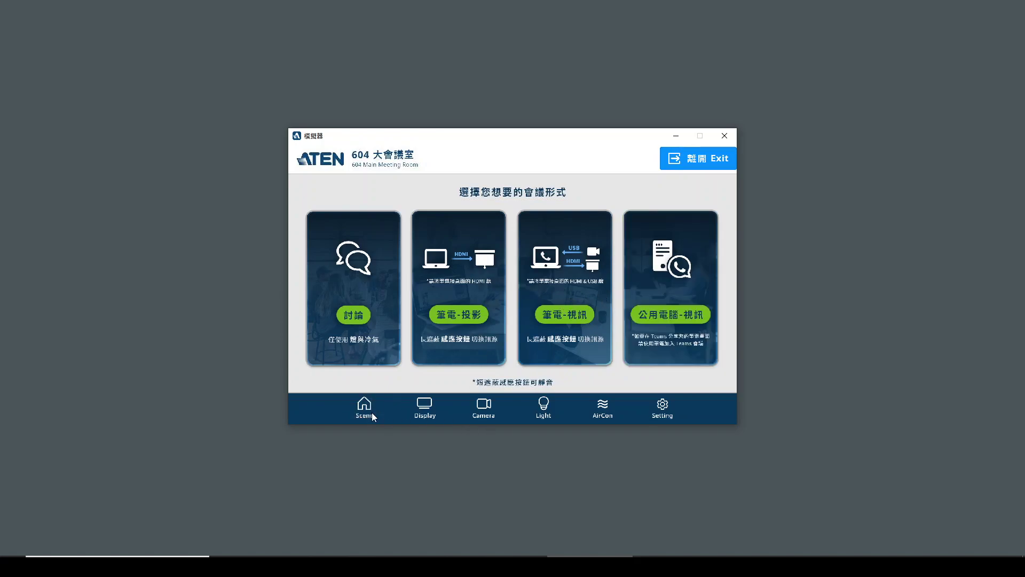
# Step: Preview the simulated meeting room's Display, Camera, Light, AirCon and Setting pages
pyautogui.click(425, 409)
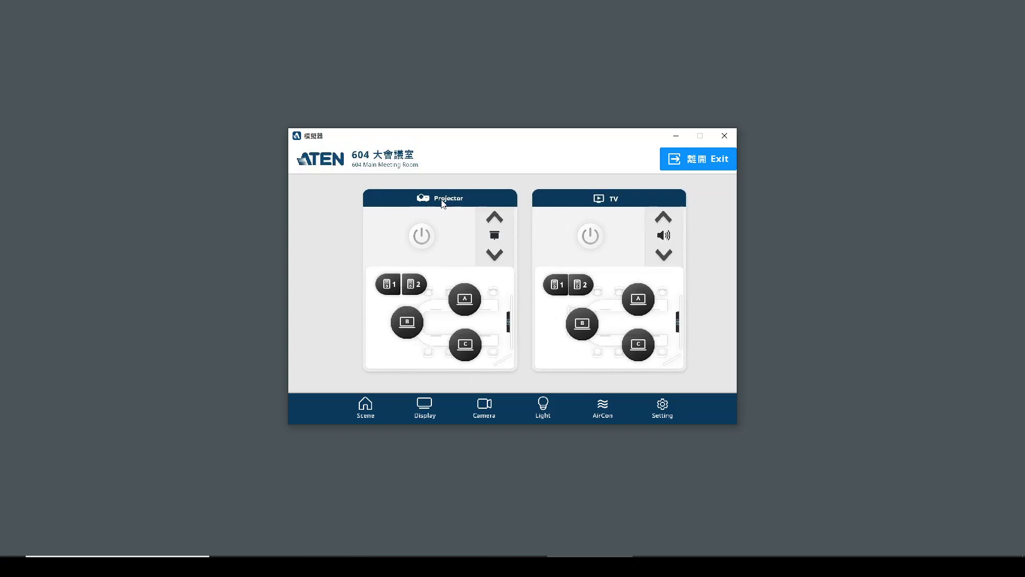
pyautogui.click(485, 408)
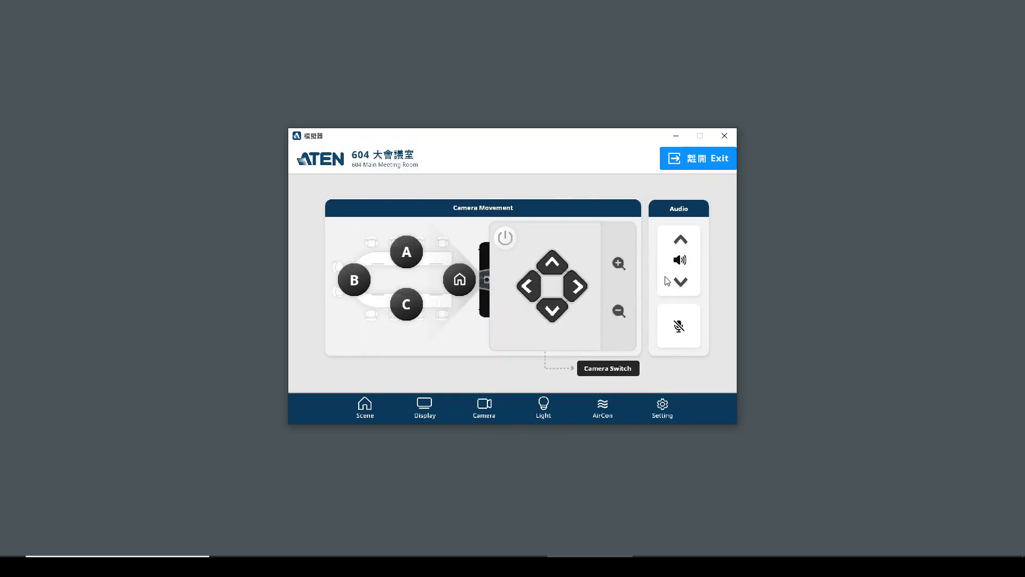
pyautogui.click(550, 404)
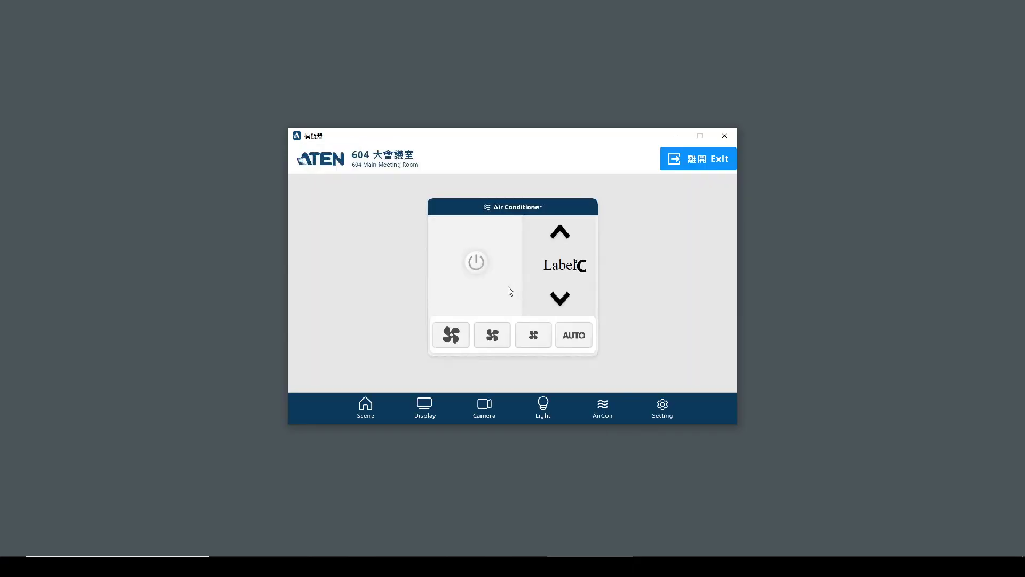
pyautogui.click(534, 335)
pyautogui.click(661, 409)
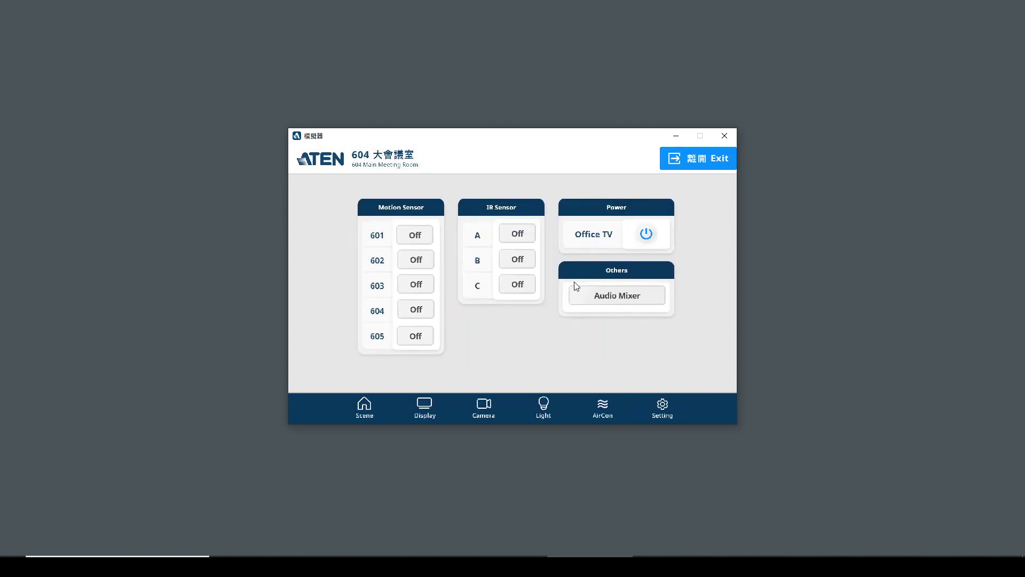
# Step: Open the simulated Audio Mixer and test the Main, Array 4 and Output sliders at raised levels
pyautogui.click(638, 300)
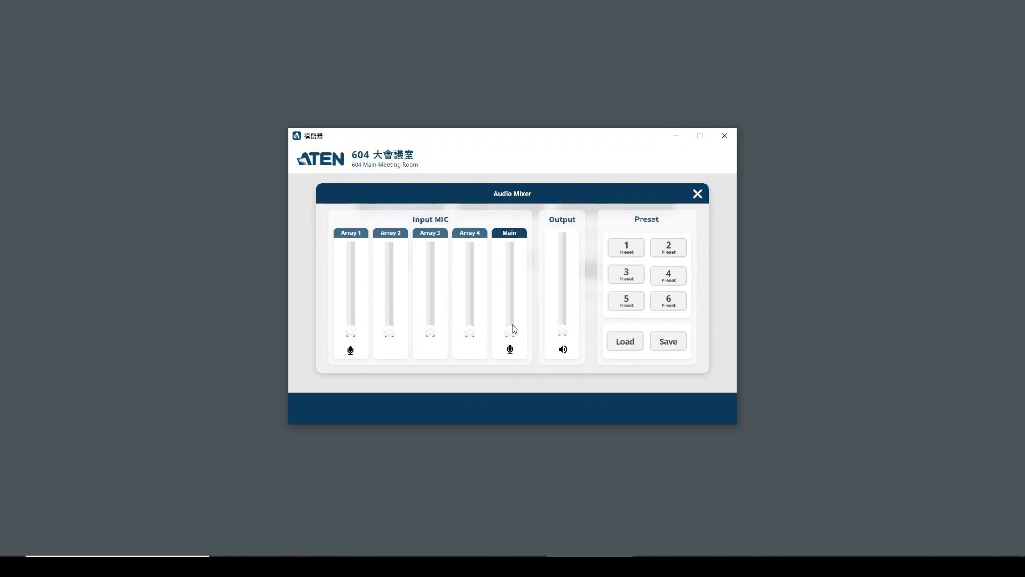
pyautogui.moveTo(511, 327); pyautogui.dragTo(518, 291)
pyautogui.click(471, 291)
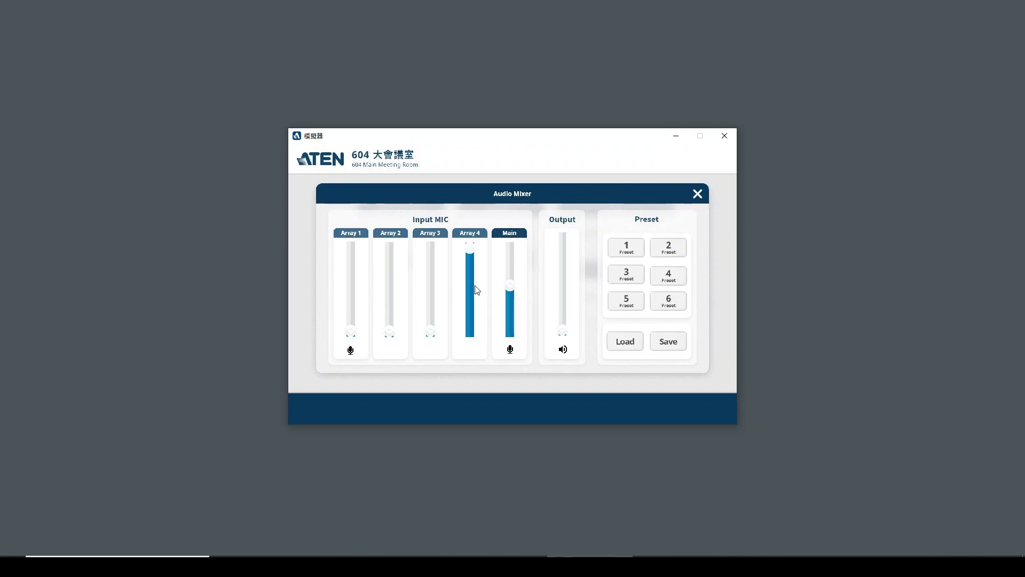
pyautogui.click(563, 298)
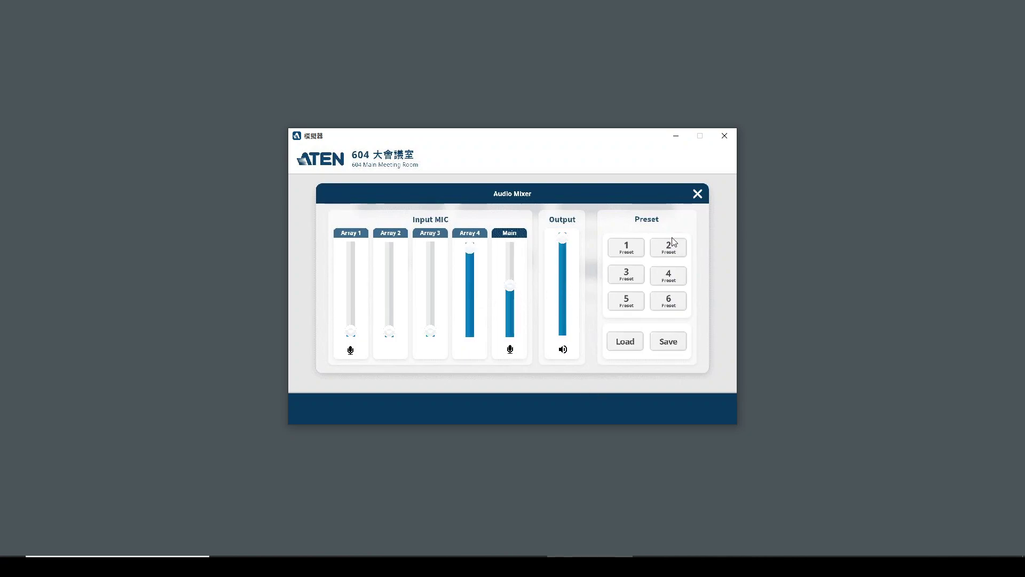